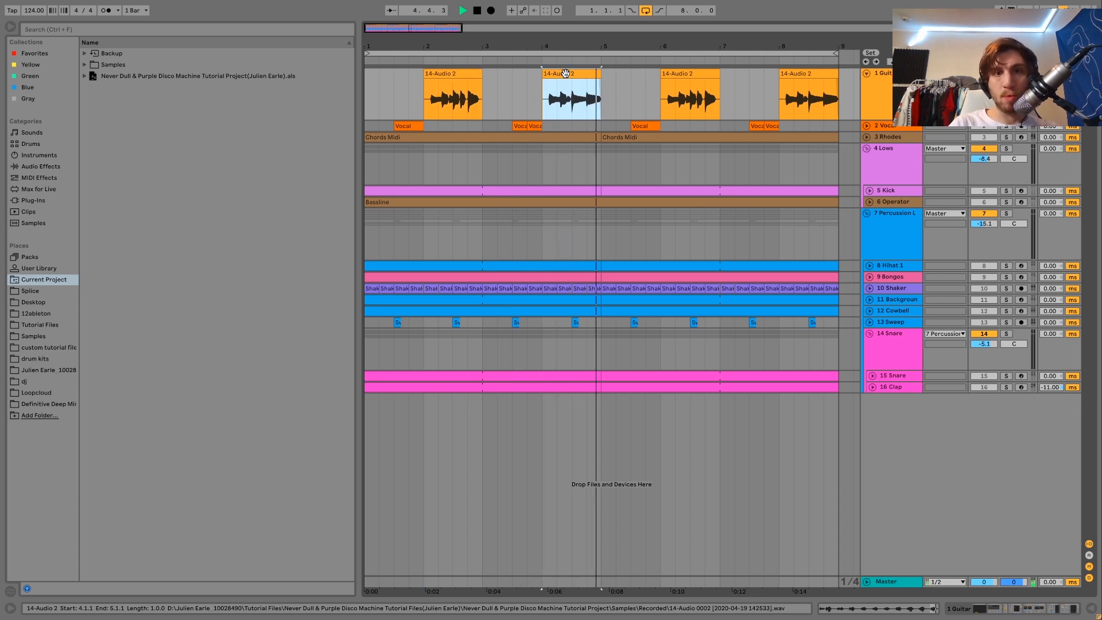
Stop playback, unsolo the Guitar track and select its audio clip at bar 2.
key("space")
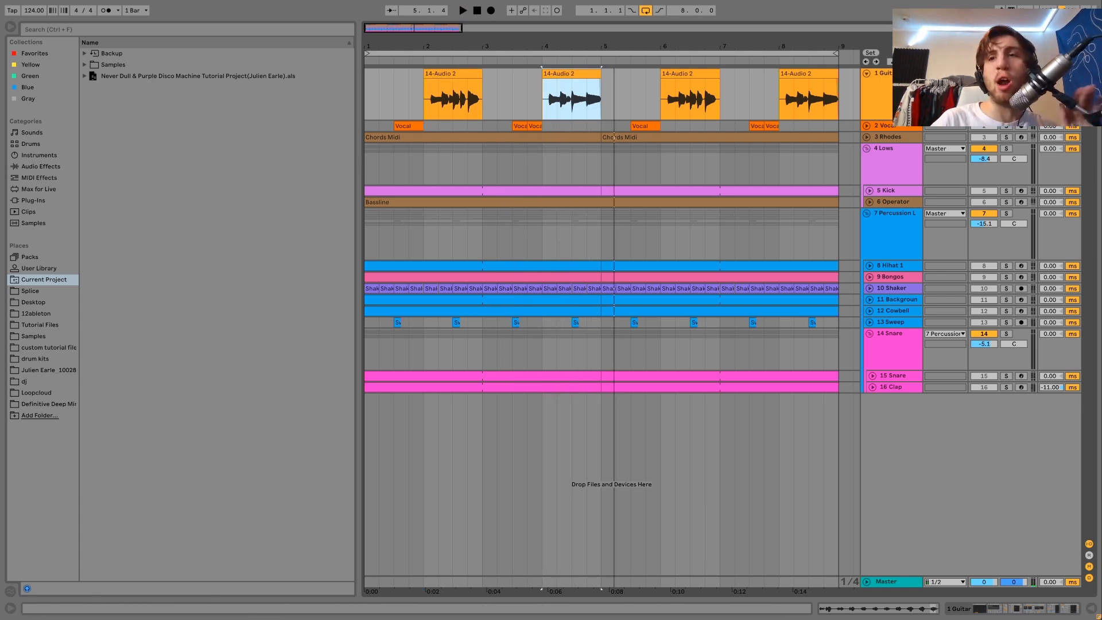
left_click(1006, 74)
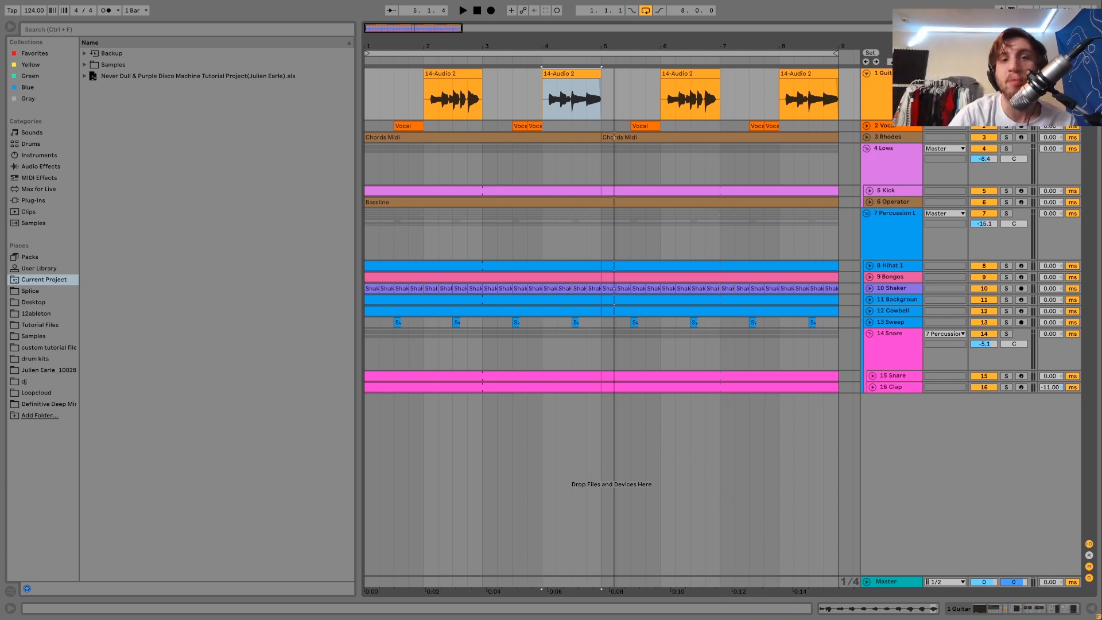
left_click(457, 76)
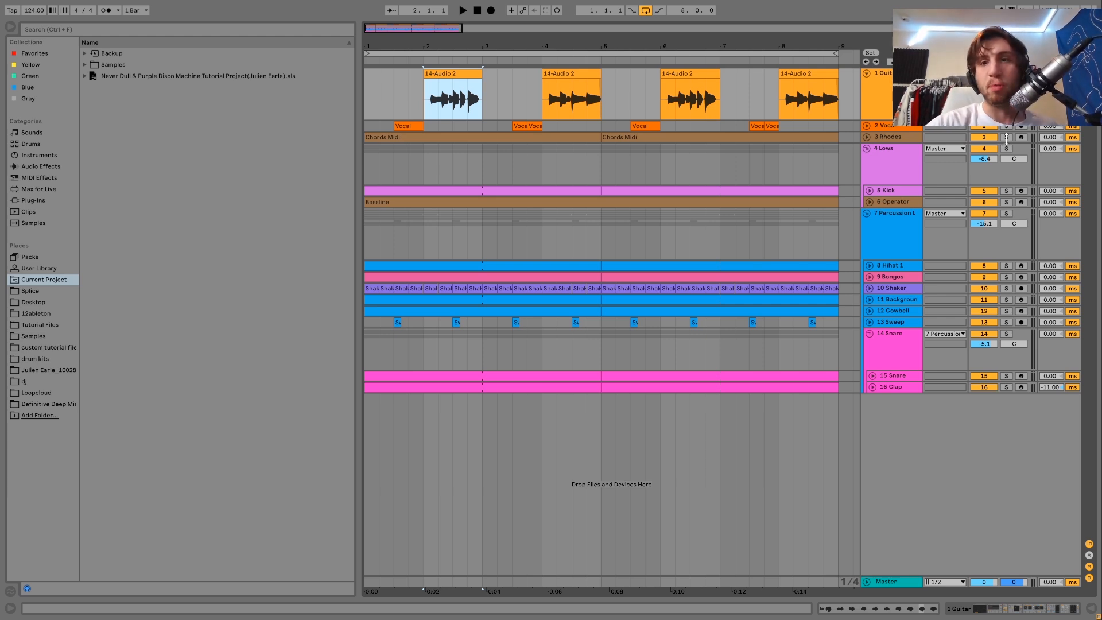
Solo the Rhodes track and listen to its Chords Midi part on its own.
left_click(525, 140)
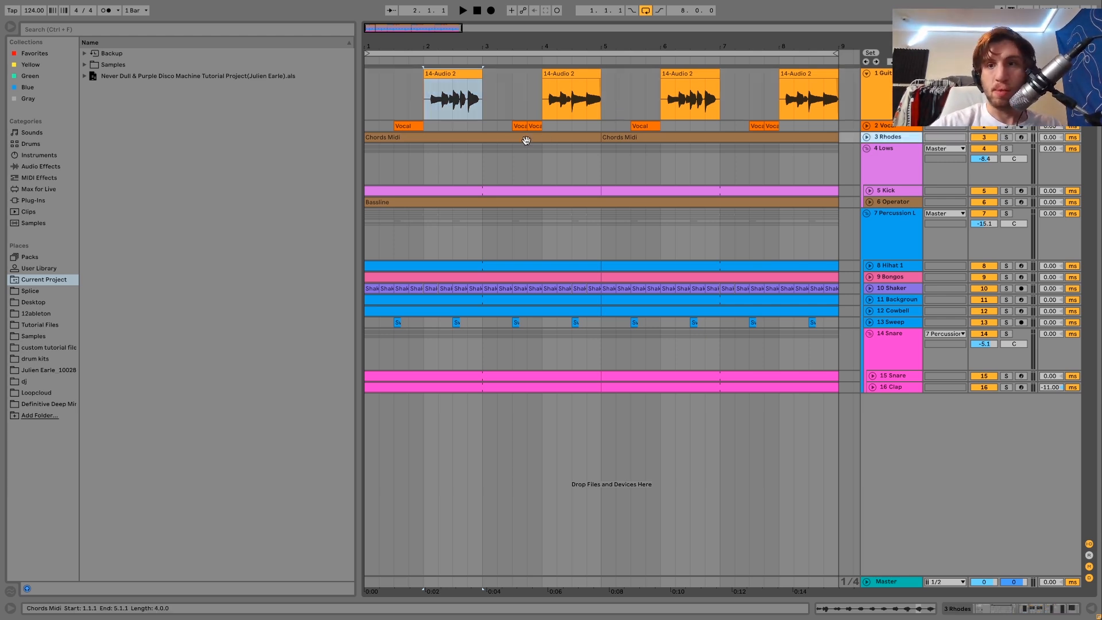
left_click(552, 135)
key("s")
key("space")
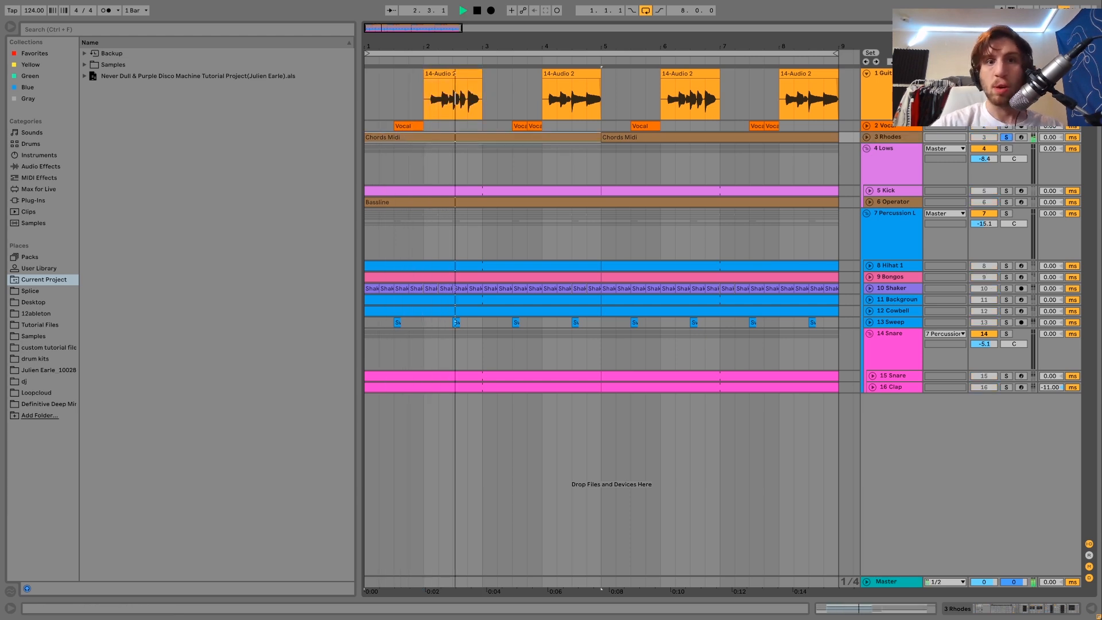
key("space")
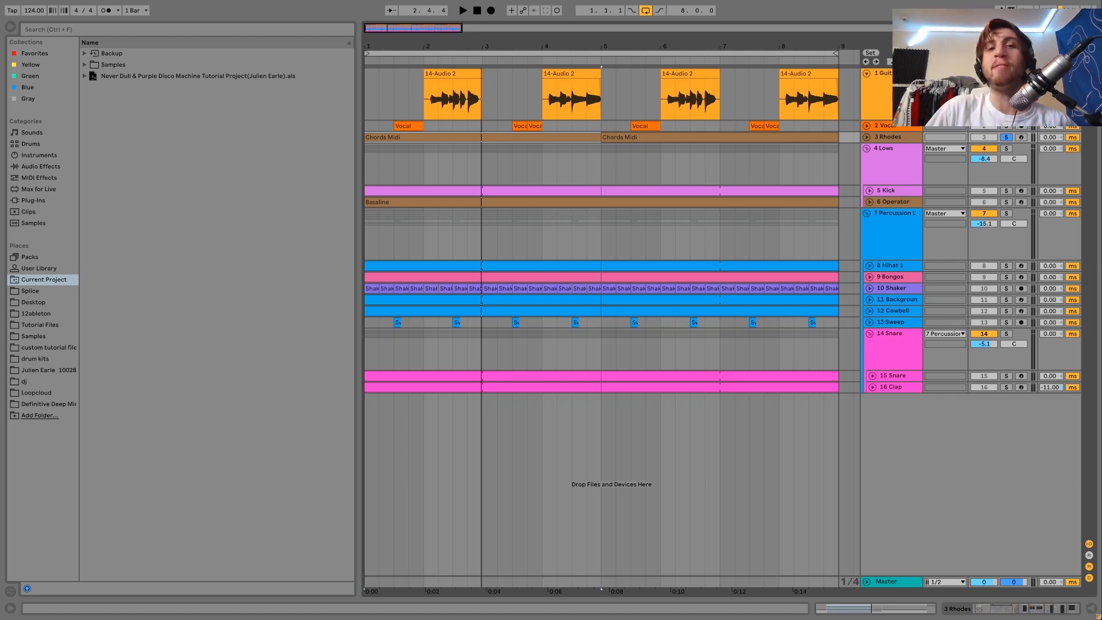
key("space")
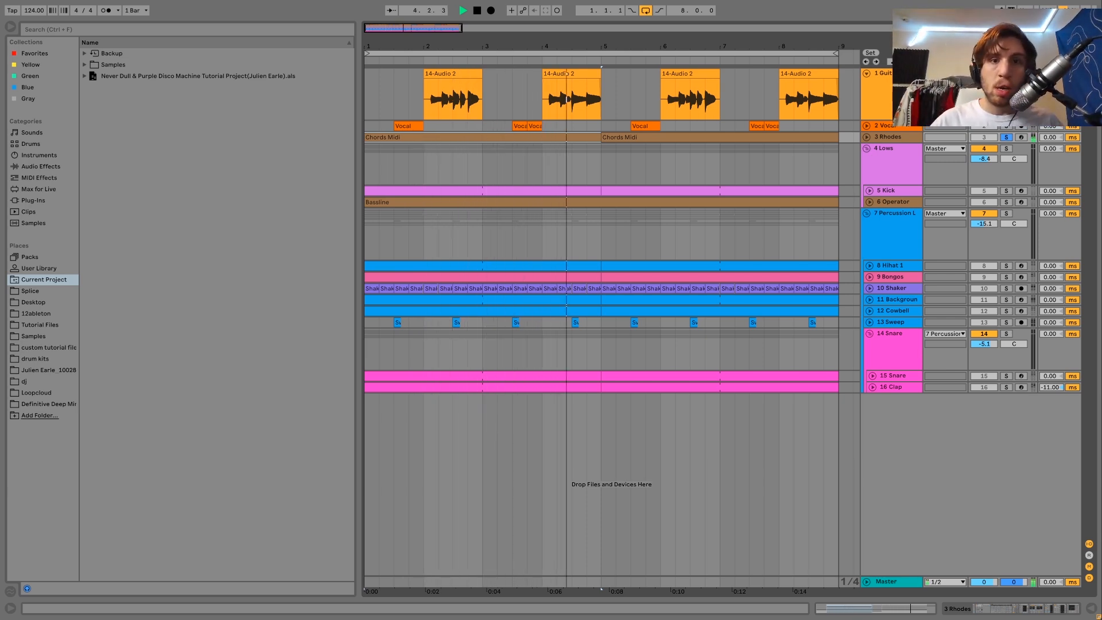
key("space")
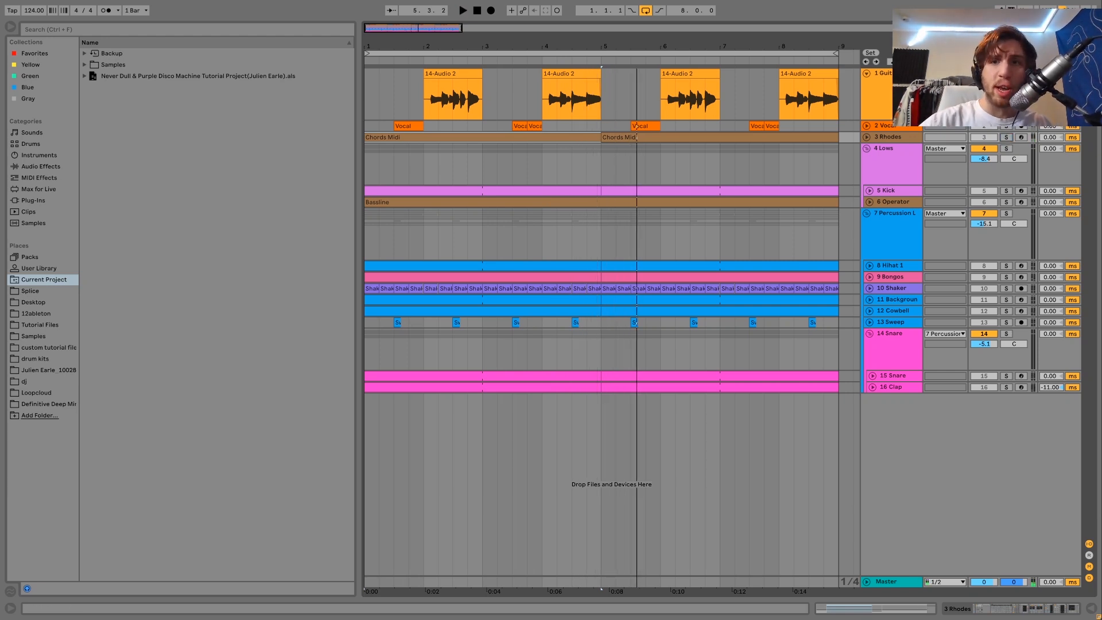
Open the Guitar track's device chain and examine its effects, including the Amp and Cabinet settings.
double_click(903, 86)
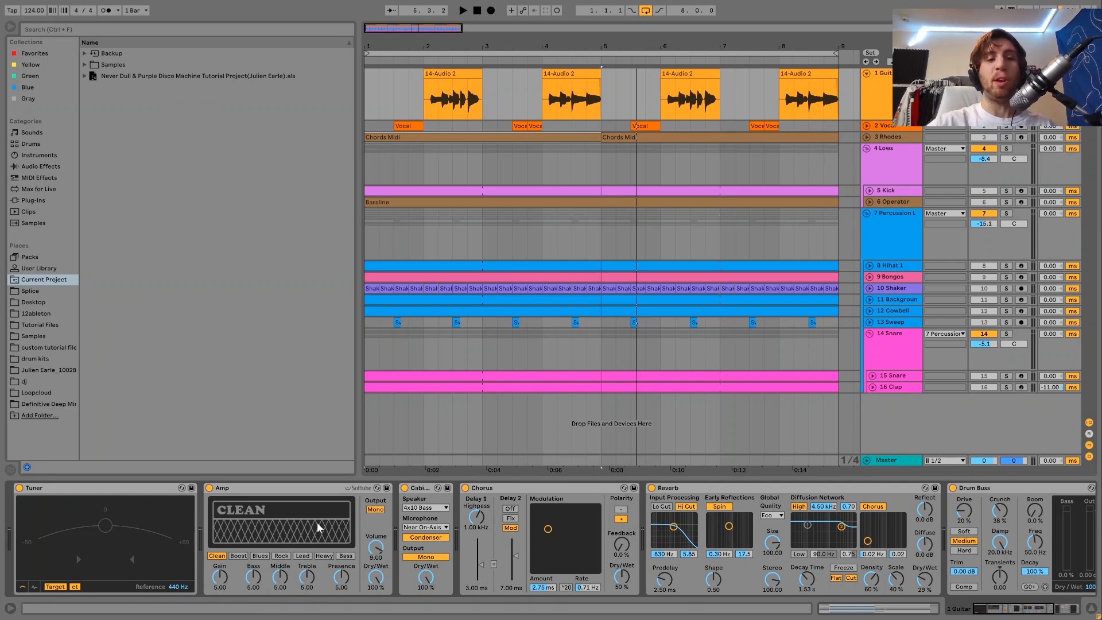
scroll(316, 522, "down", 5)
scroll(316, 522, "up", 5)
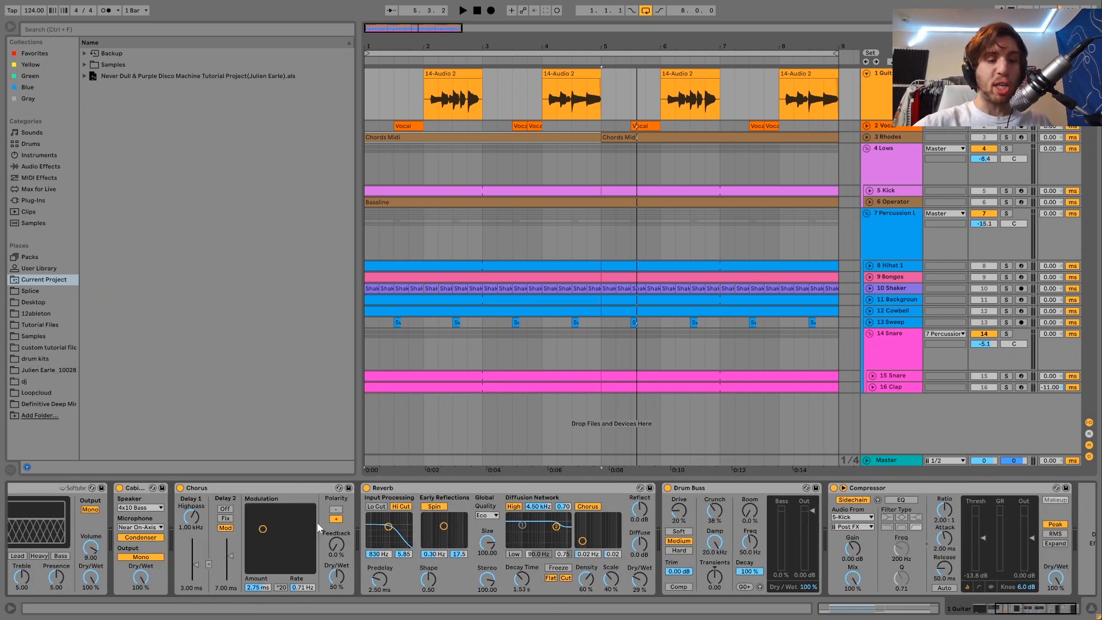
scroll(316, 522, "down", 5)
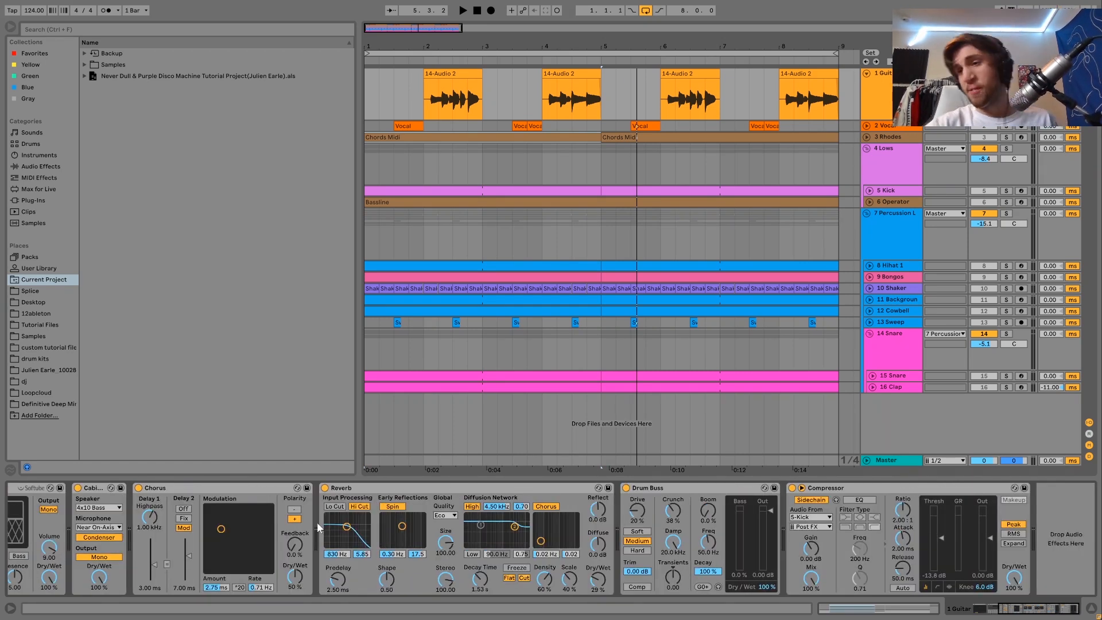
scroll(316, 522, "up", 5)
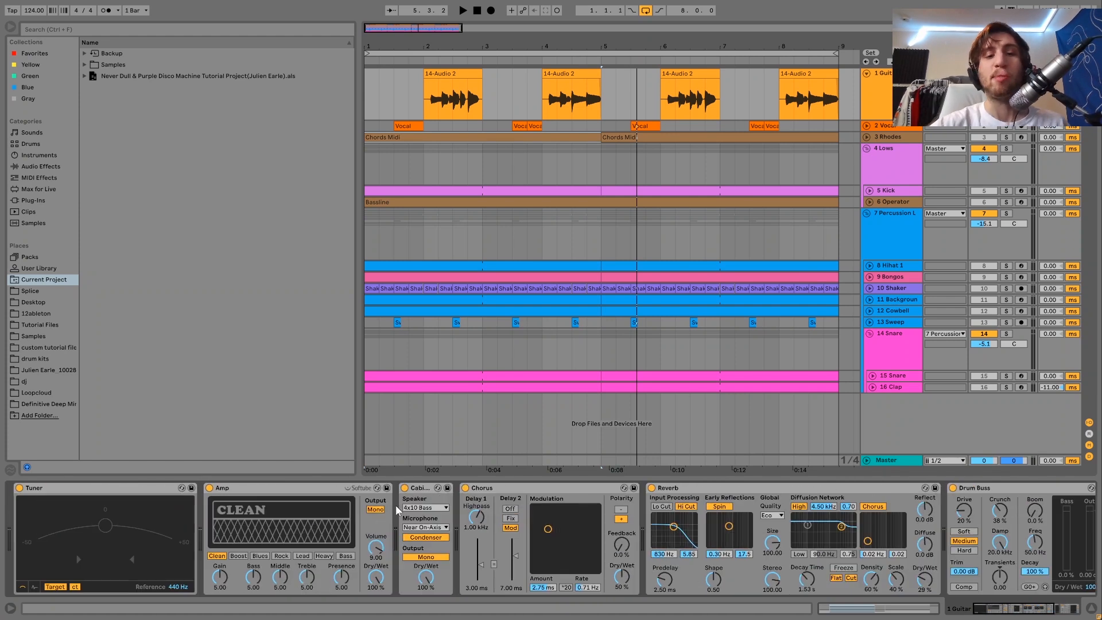
left_click(235, 492)
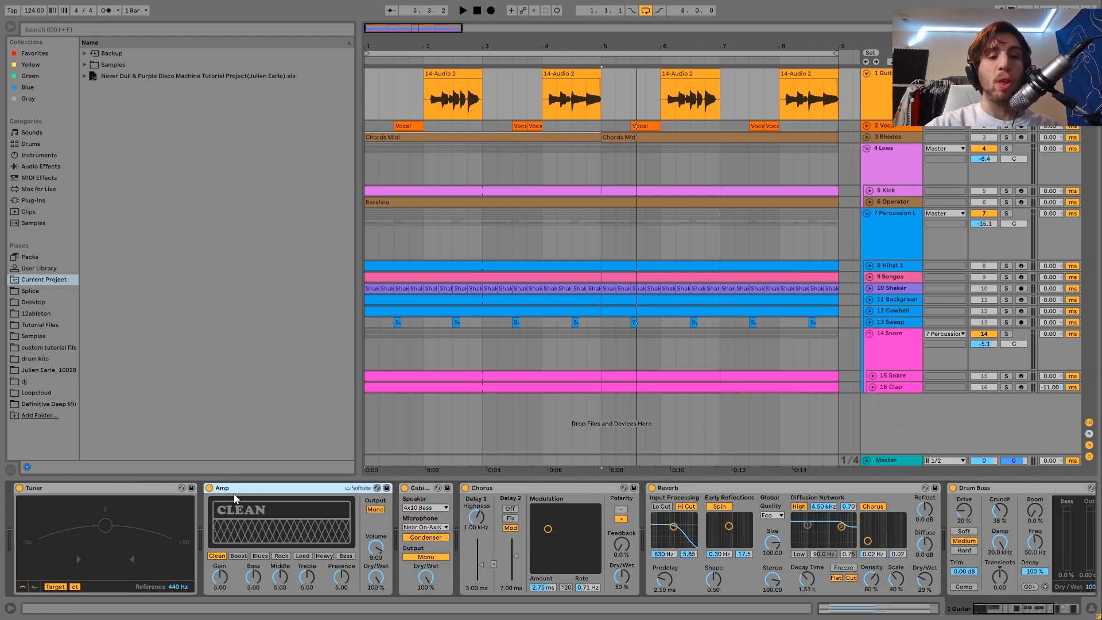
scroll(258, 506, "down", 2)
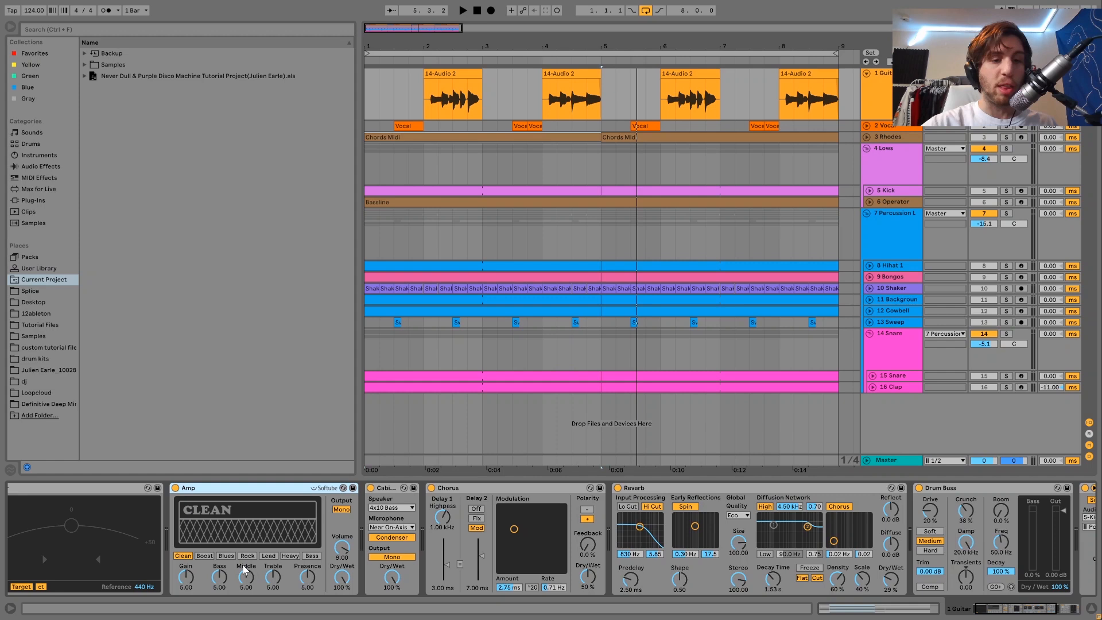
left_click(387, 489)
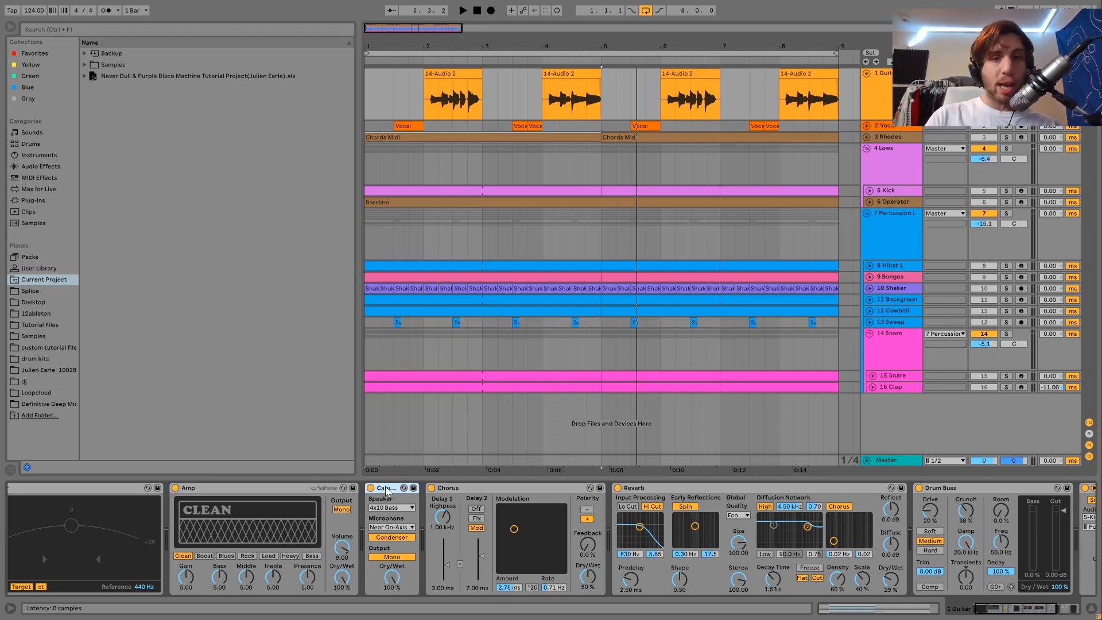
Unsolo the Guitar track and play the full mix from position 1.3.1.
left_click(433, 76)
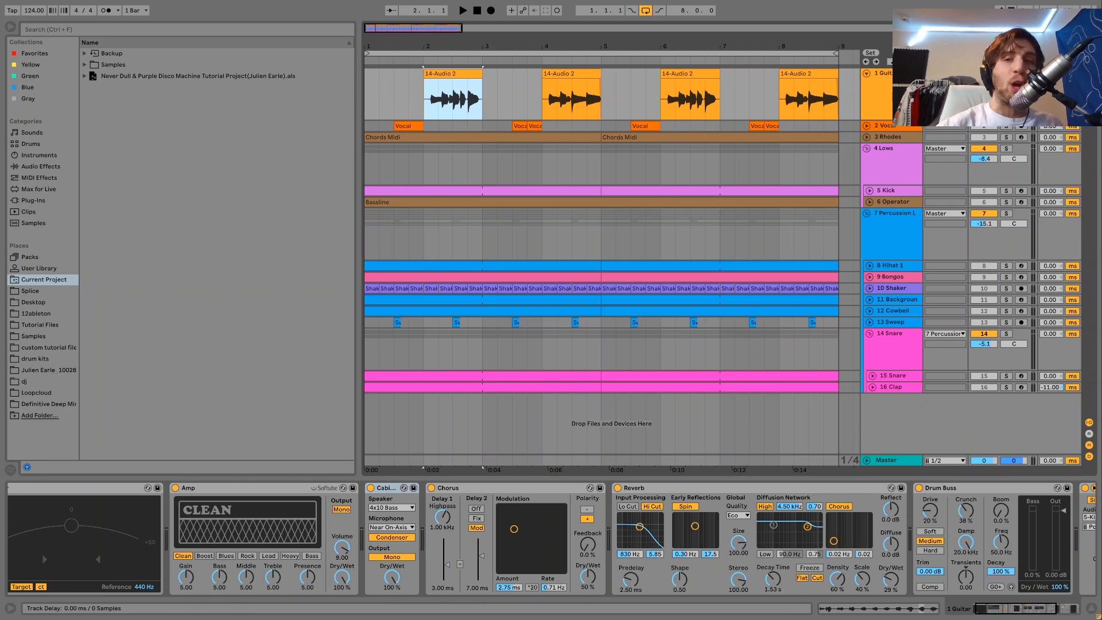
left_click(1007, 74)
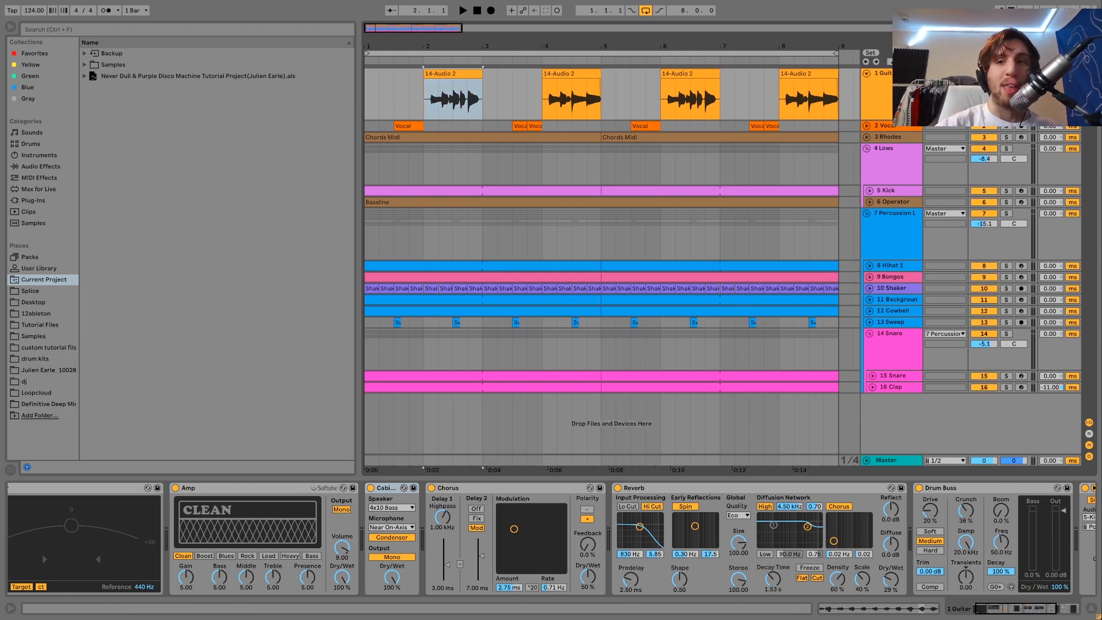
left_click(390, 105)
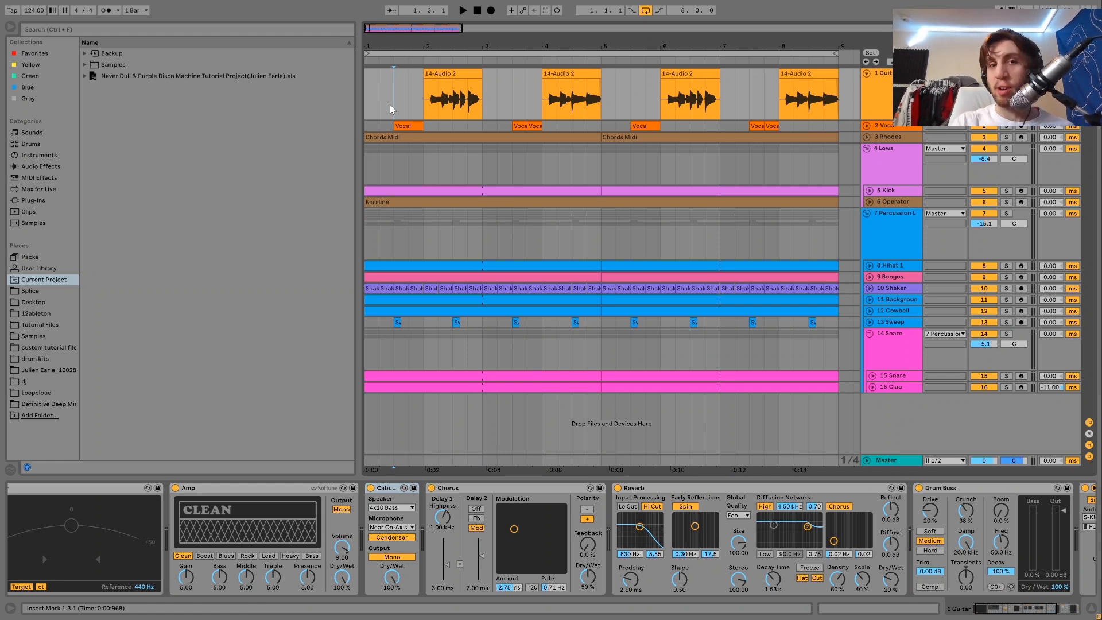
key("space")
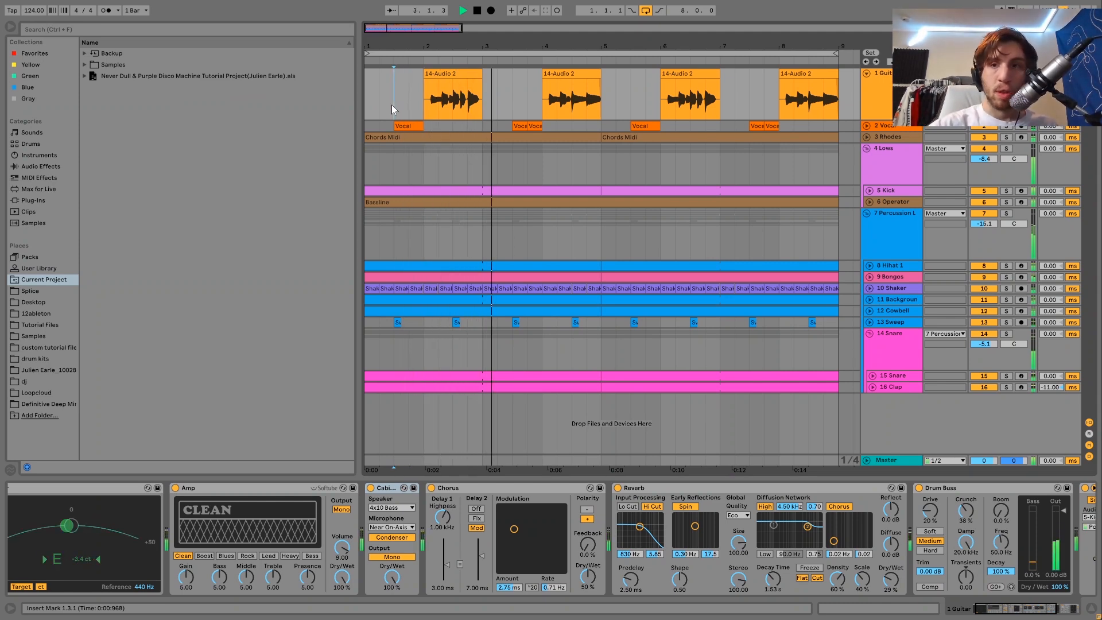
key("space")
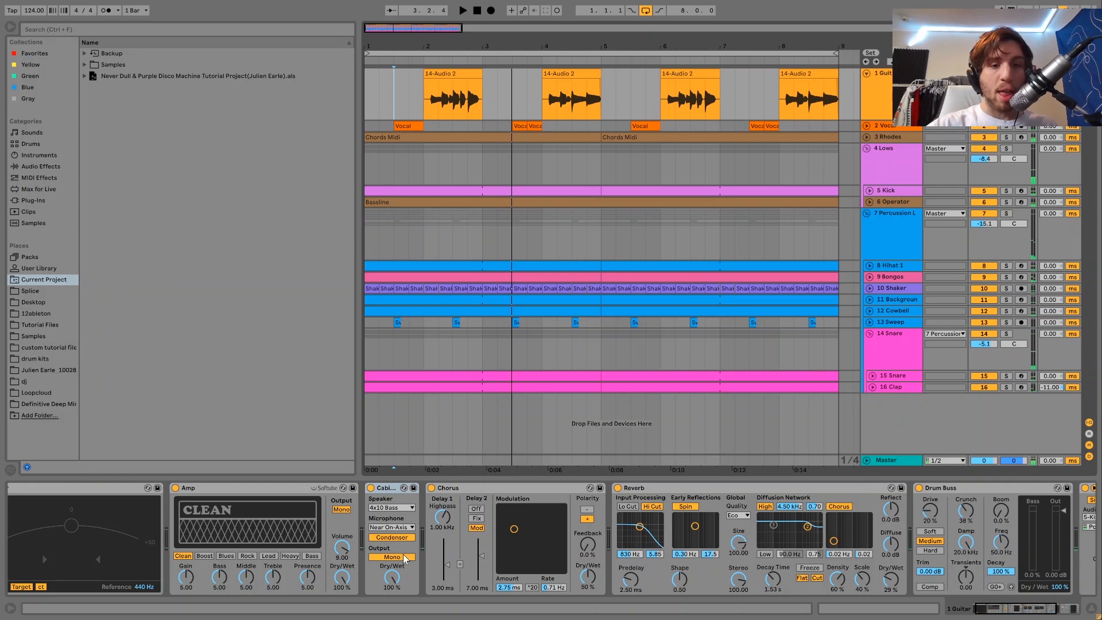
Examine the guitar chain's Chorus, Reverb and Drum Buss, ending with the sidechained Compressor.
scroll(403, 554, "right", 2)
scroll(403, 554, "right", 6)
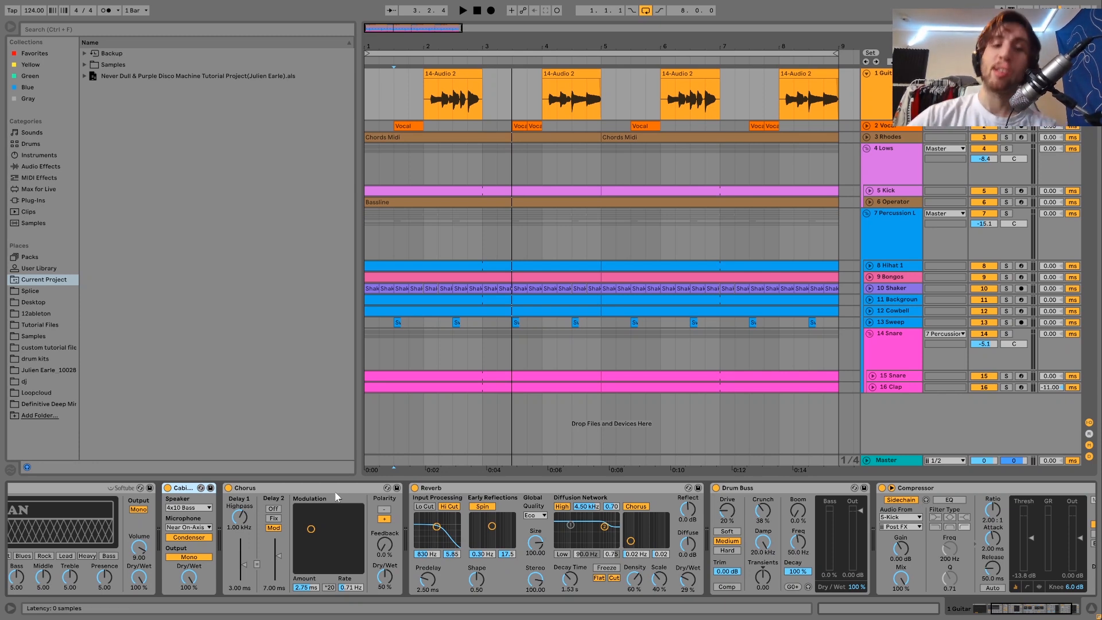
scroll(729, 525, "right", 4)
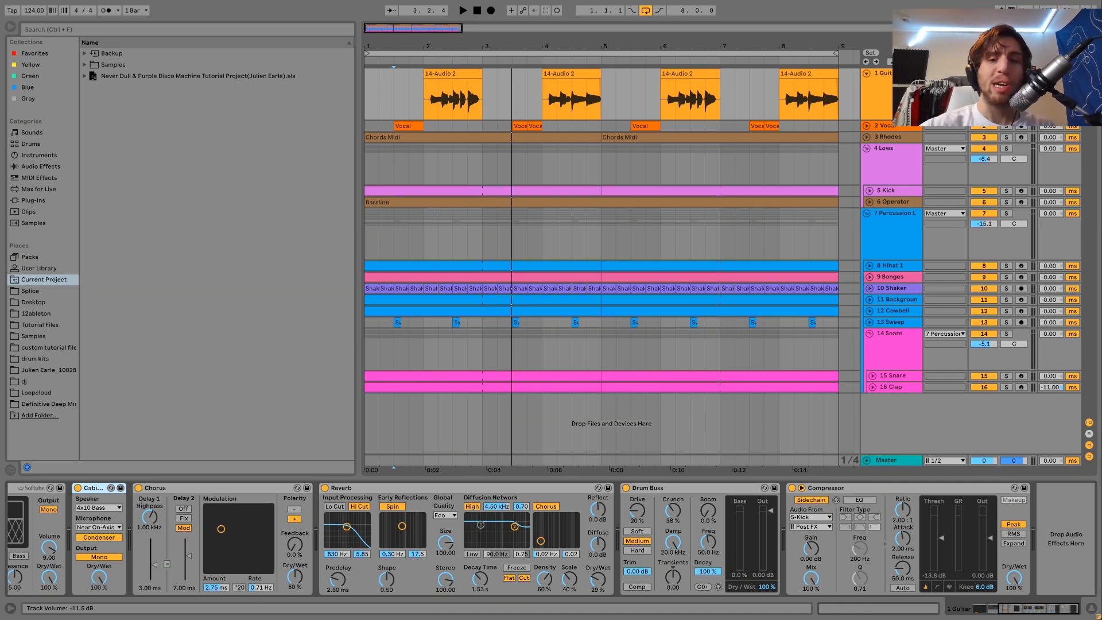
left_click(816, 492)
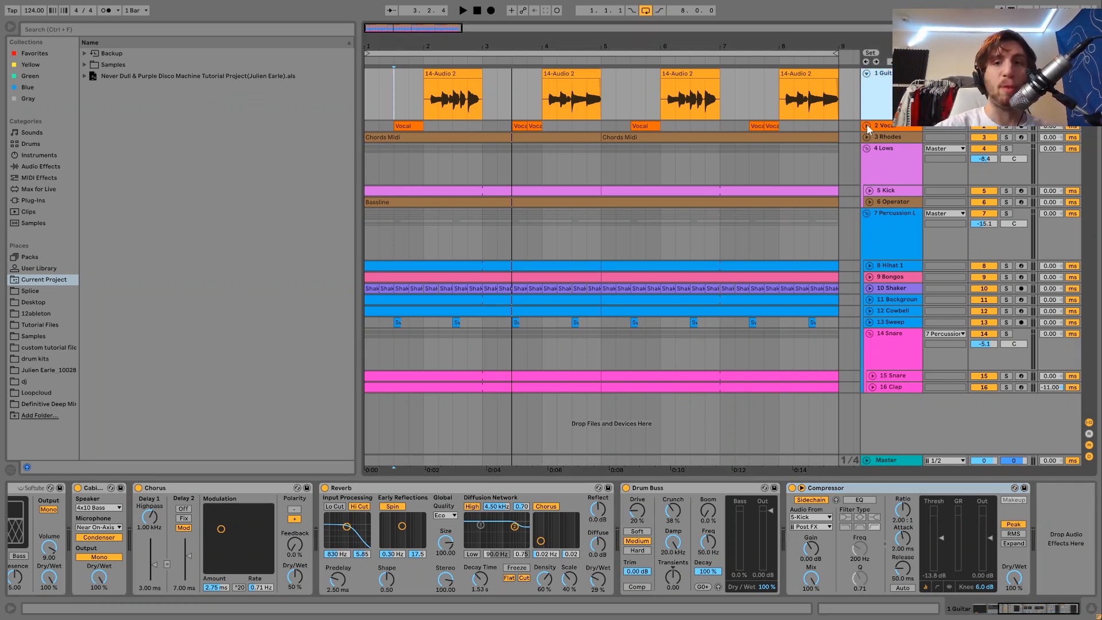
Unfold the Vocal track and listen to it soloed, starting from the first vocal clip at 1.3.1.
left_click(868, 125)
left_click(886, 135)
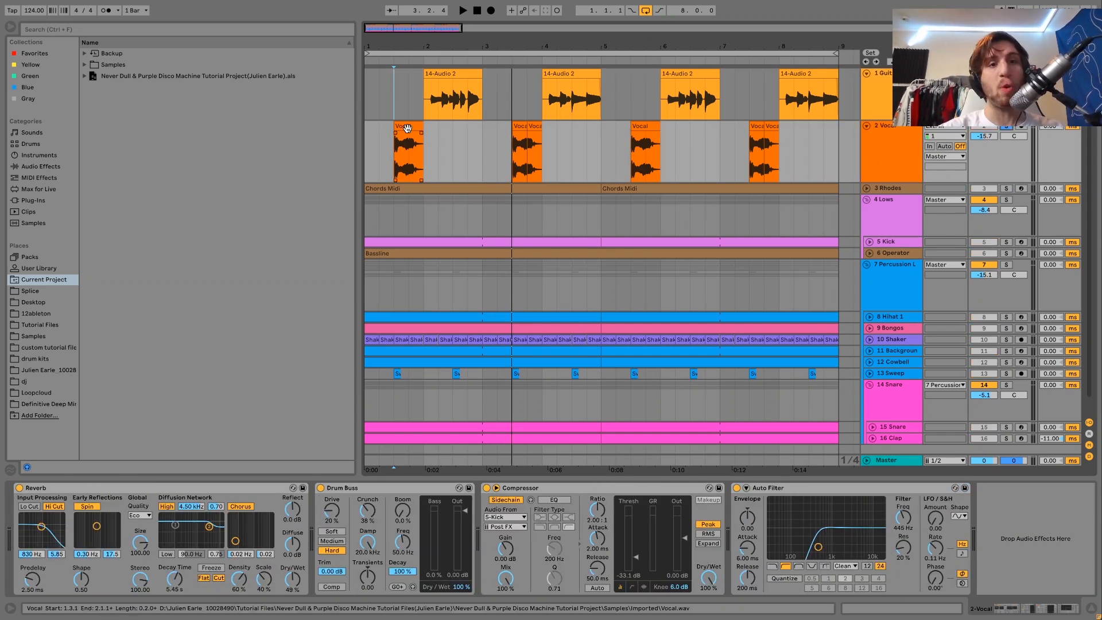
left_click(408, 127)
key("space")
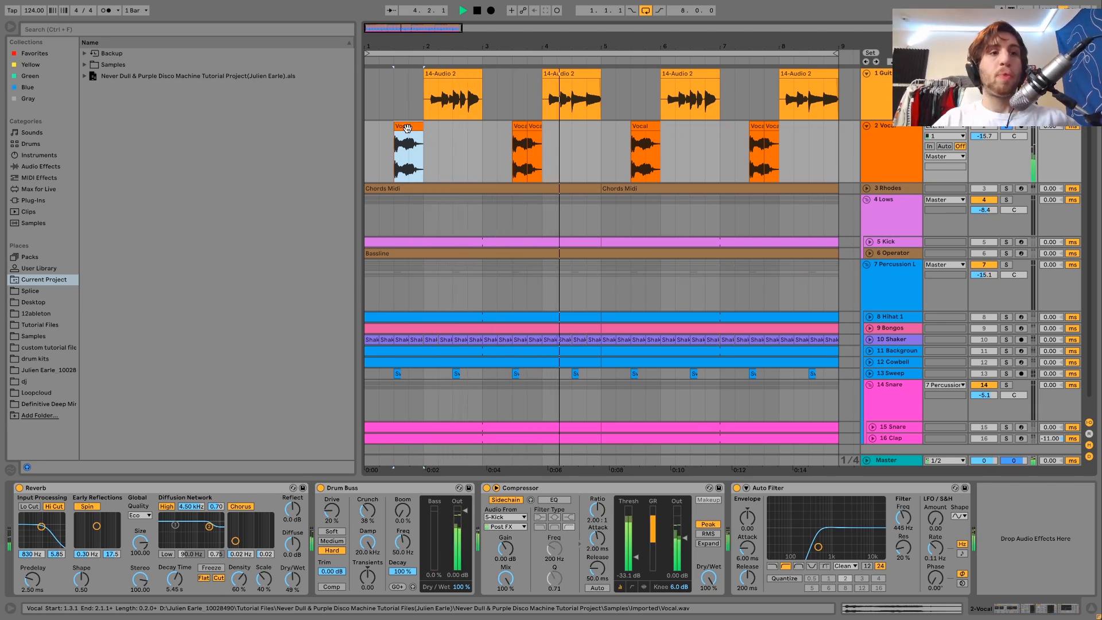
key("space")
Locate Vocal.wav among the current project's imported samples and select it.
left_click(85, 65)
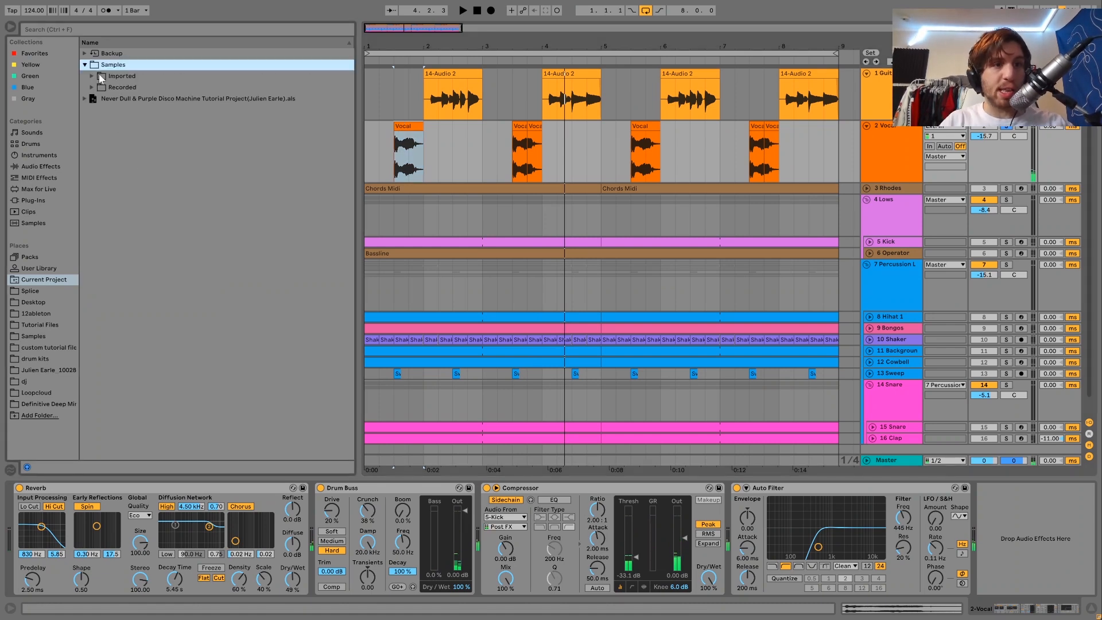
left_click(91, 77)
left_click(129, 201)
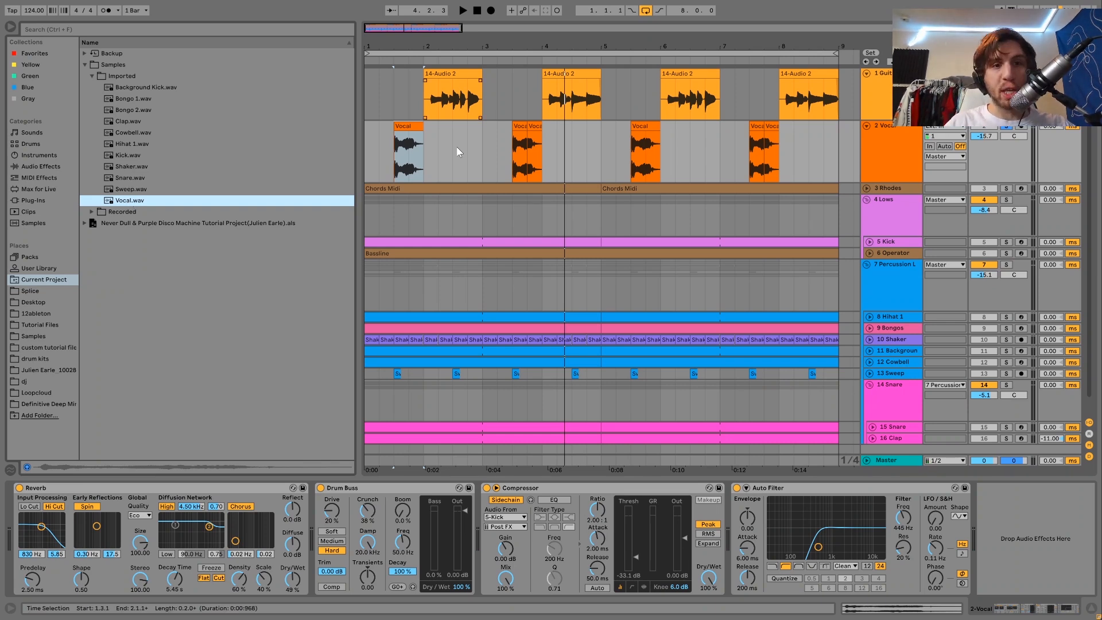
Inspect the sample settings of the transposed vocal chop at 3.4.1 and of the first vocal clip.
left_click(513, 165)
key("plus")
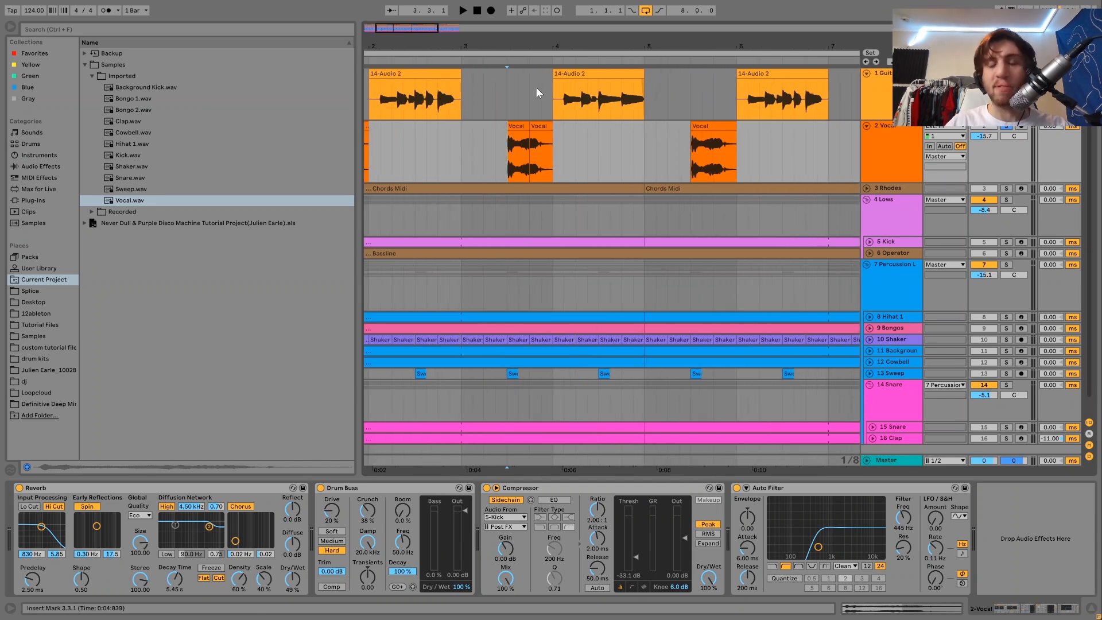
double_click(541, 139)
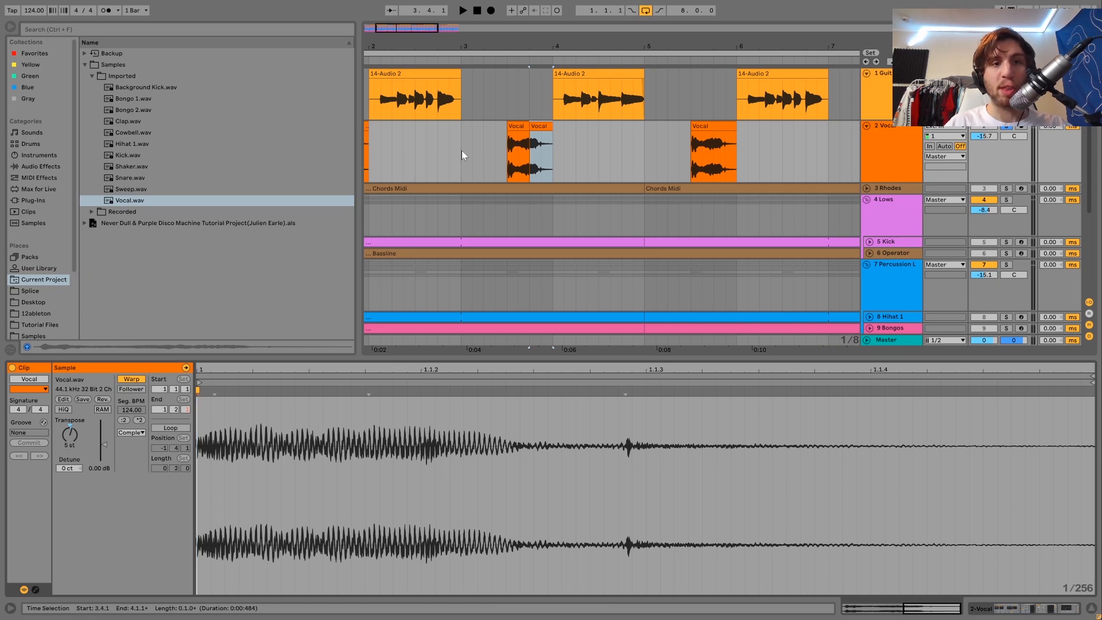
scroll(464, 155, "left", 3)
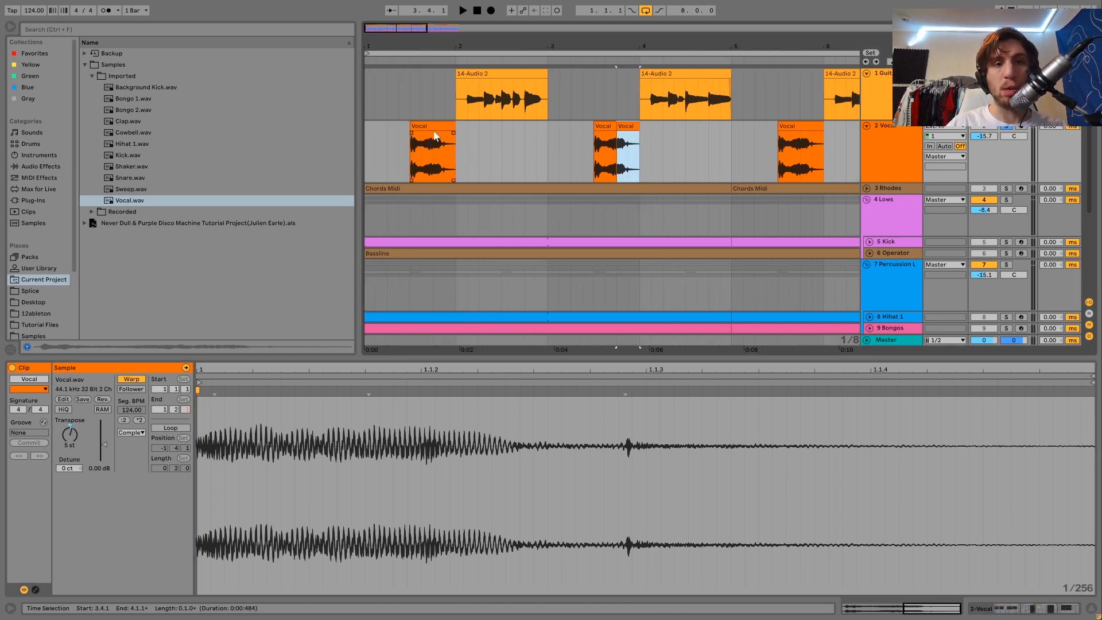
left_click(435, 136)
Play the soloed vocal from the chop at 3.3.1.
left_click(600, 125)
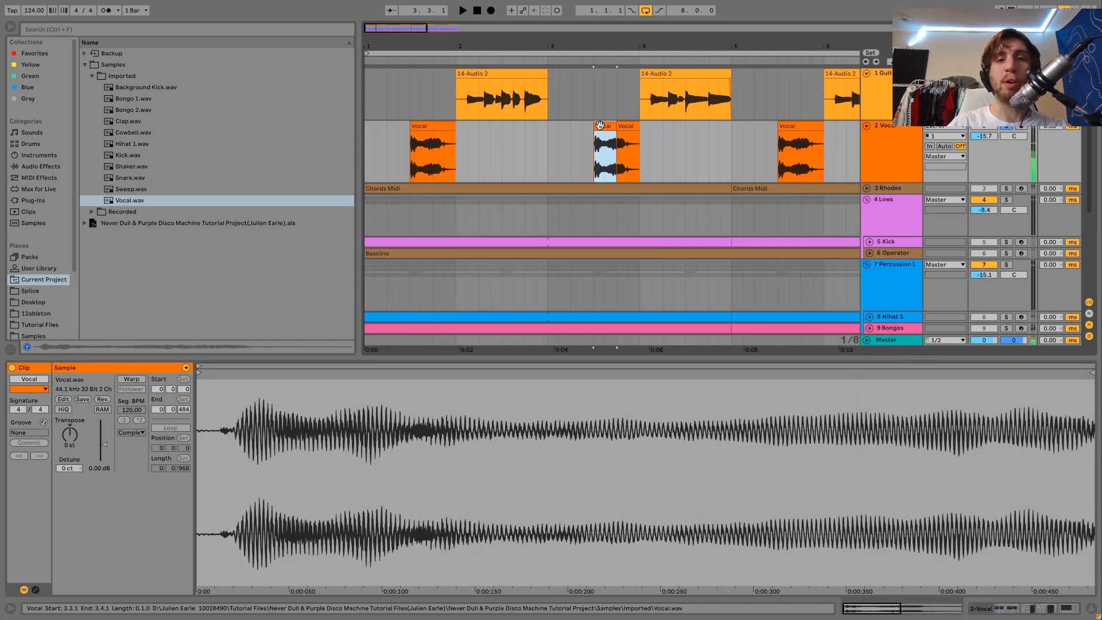
key("space")
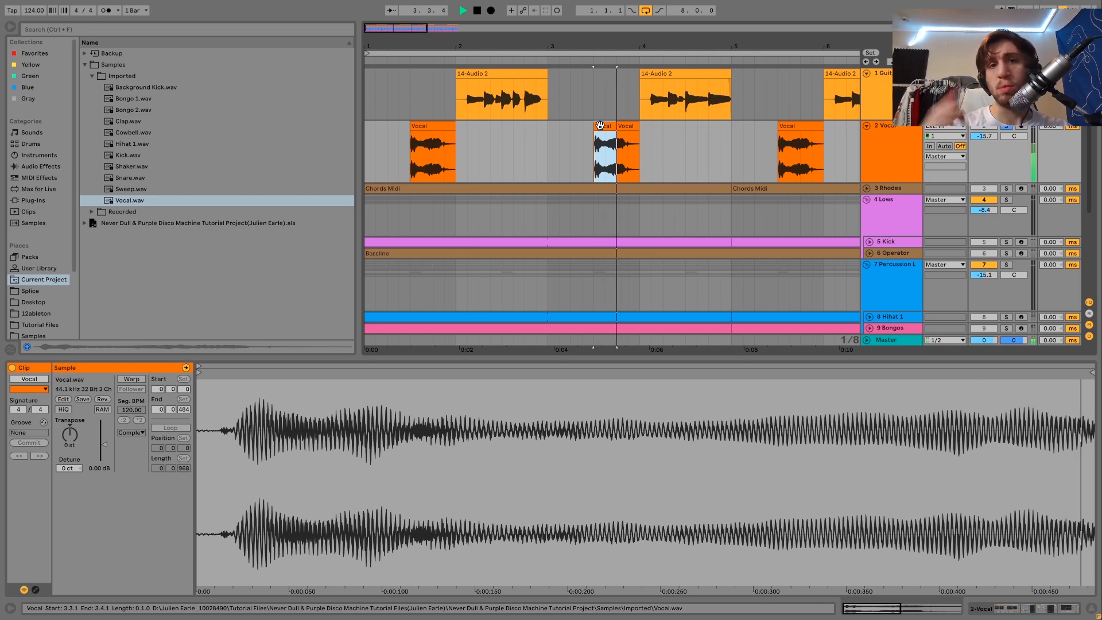
key("space")
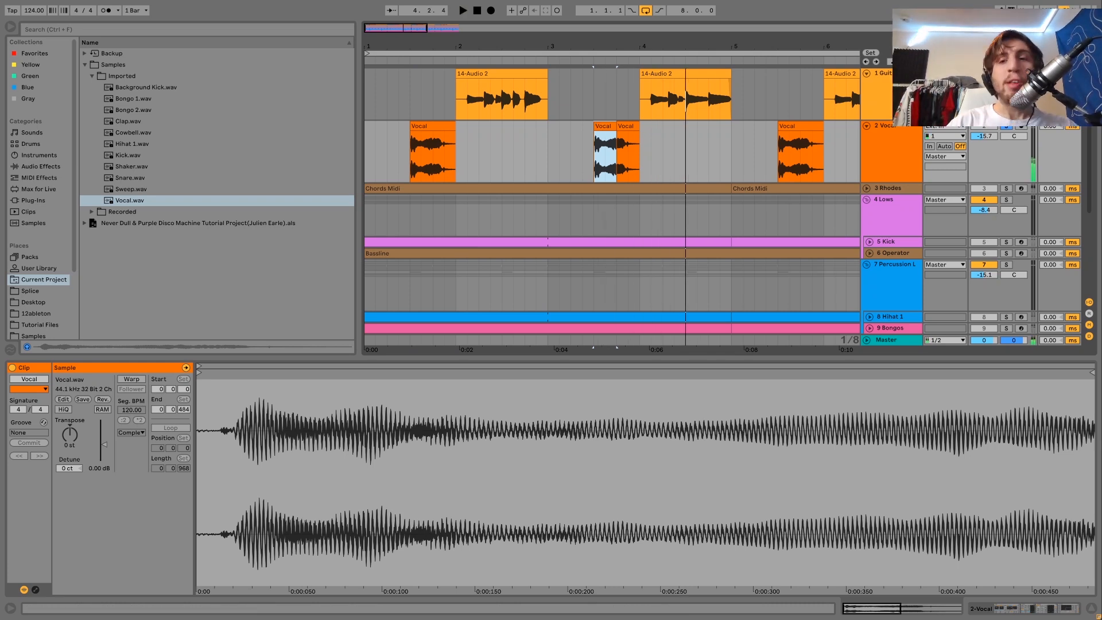
Bring back the Vocal track's device chain and solo the Vocal and Rhodes tracks together.
left_click(867, 162)
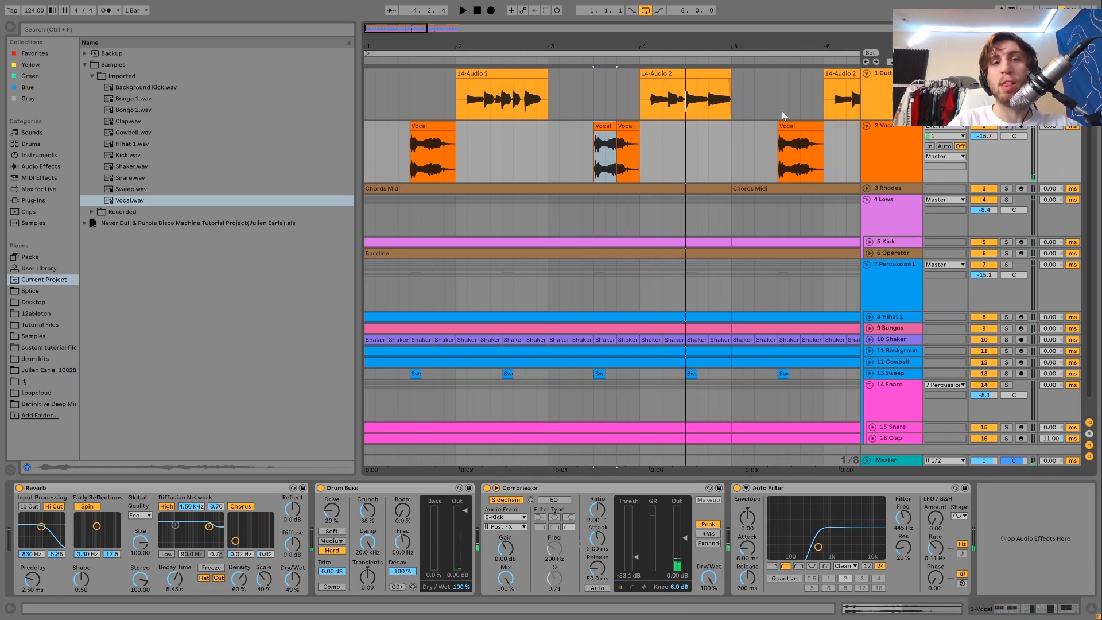
key("minus")
left_click(985, 128)
left_click(1006, 126)
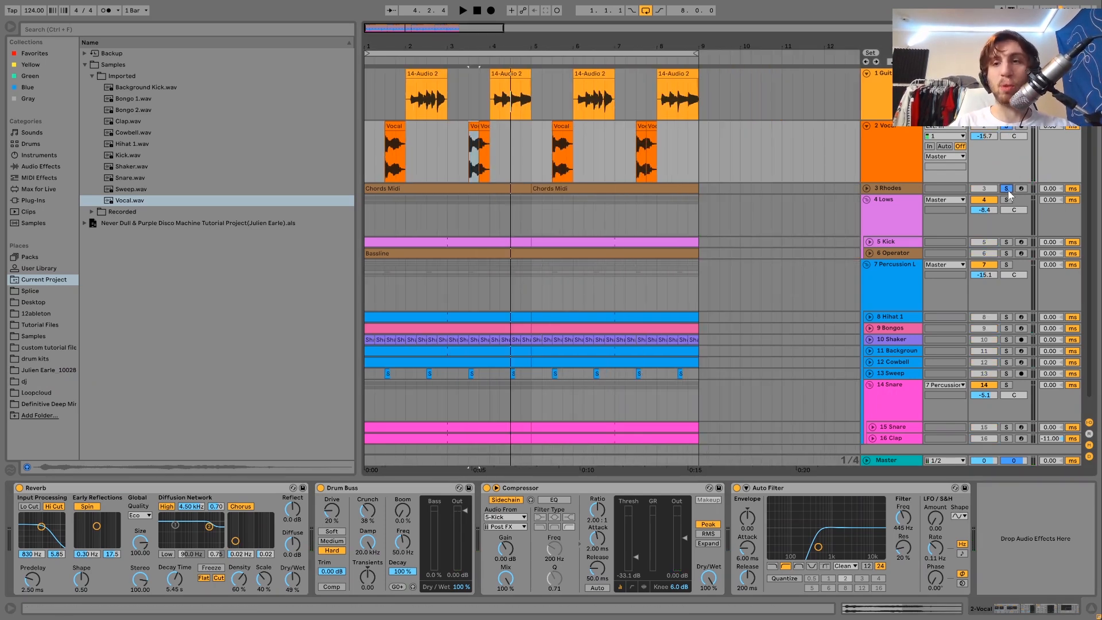
Play the soloed Vocal and Rhodes tracks together from the start of the arrangement.
left_click(369, 163)
key("space")
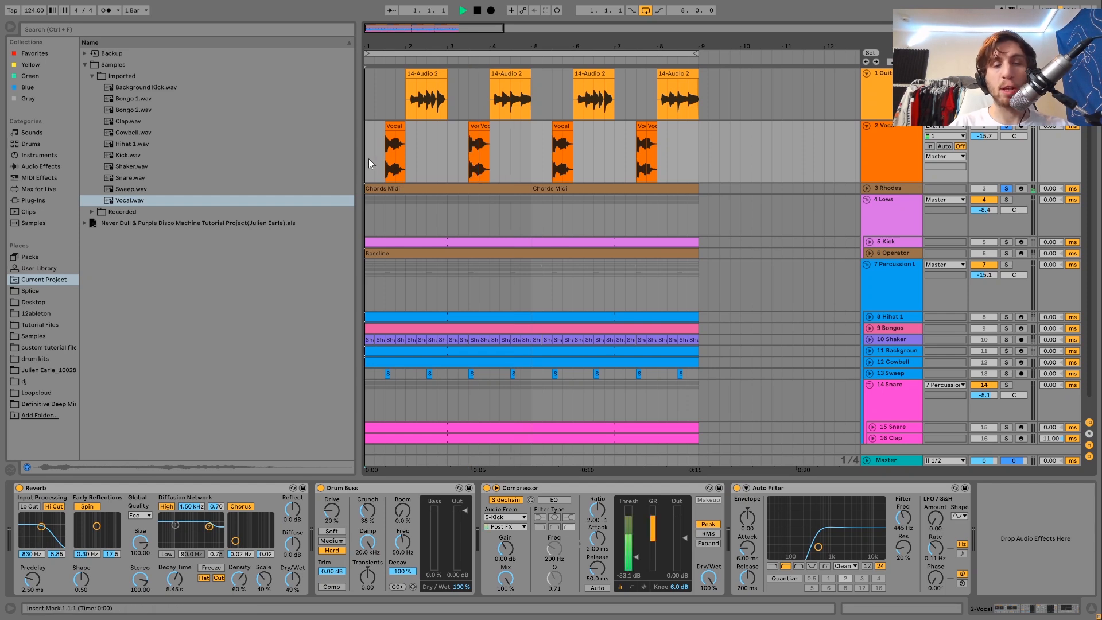
key("space")
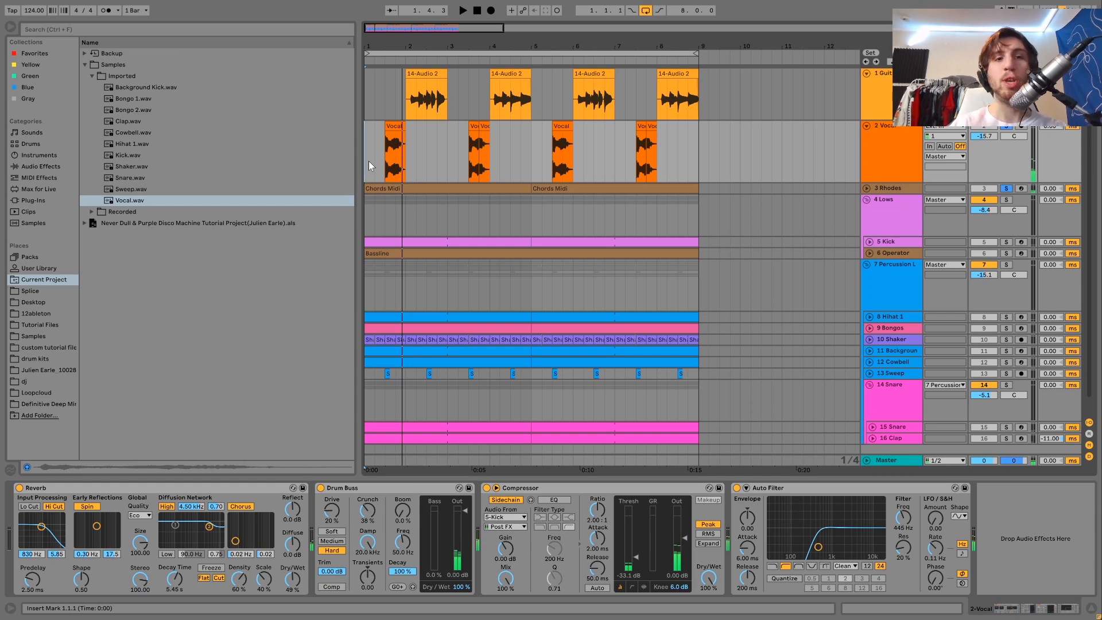
key("space")
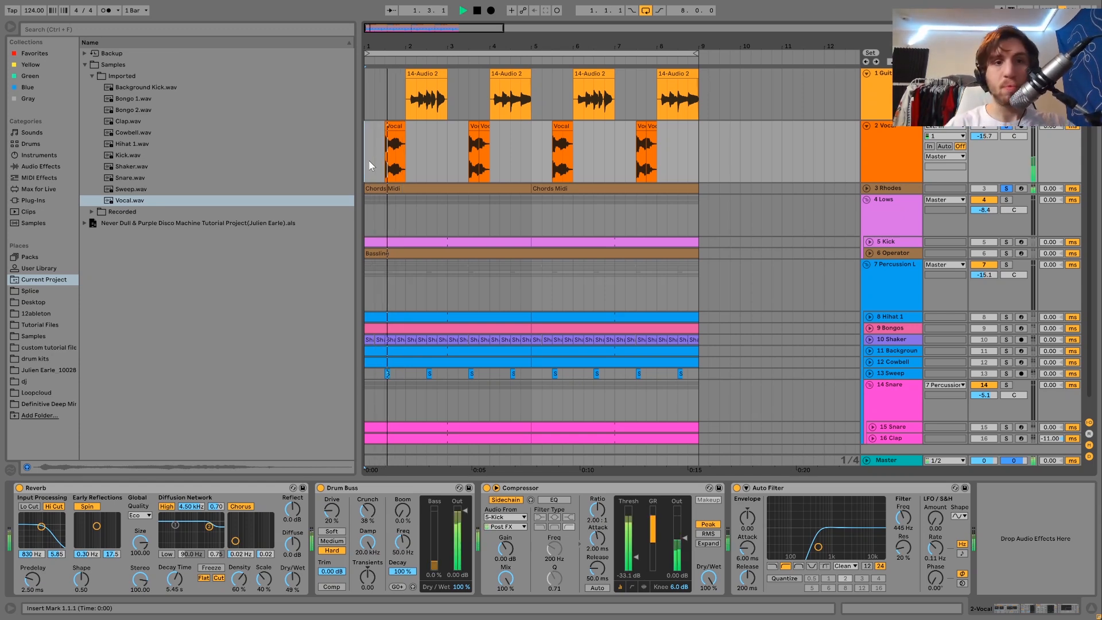
Take the Rhodes track out of solo and play the vocal on its own from 1.1.1.
left_click(1007, 189)
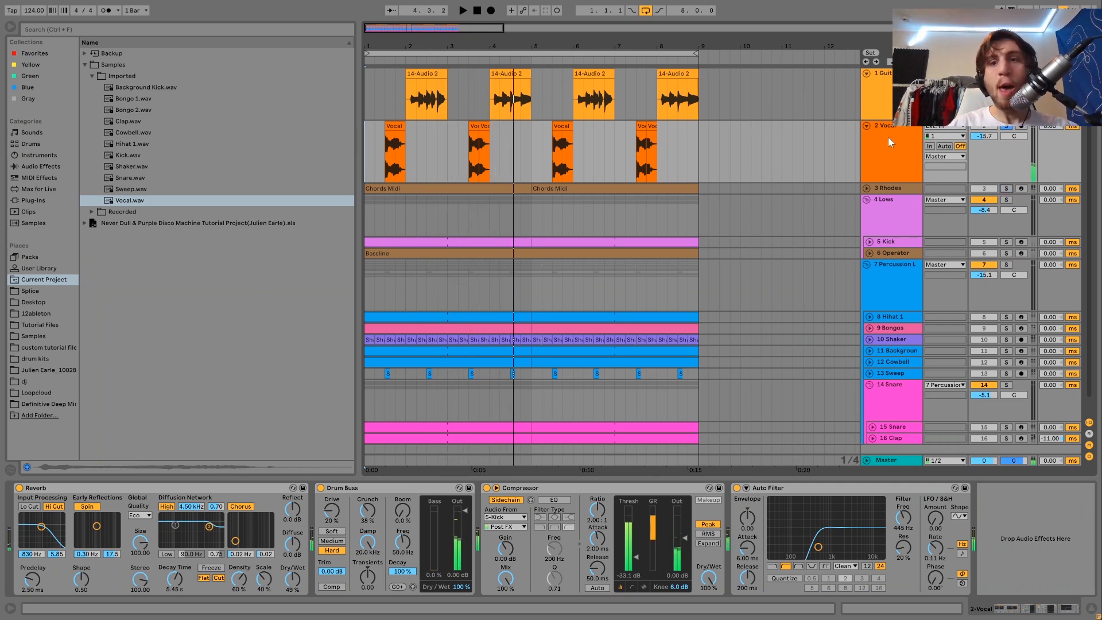
key("space")
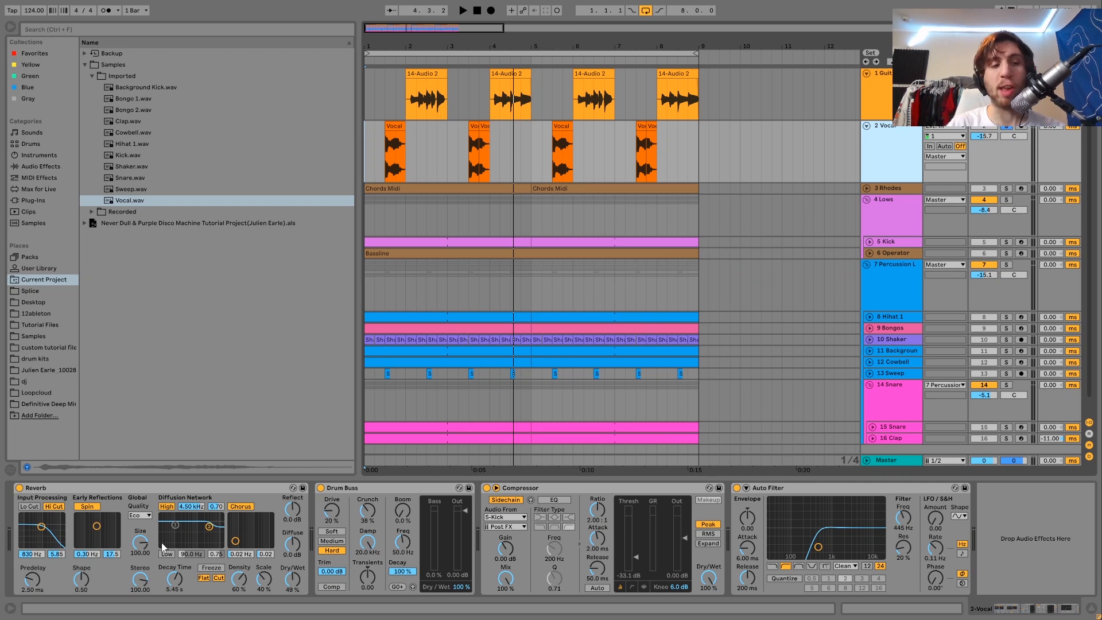
key("space")
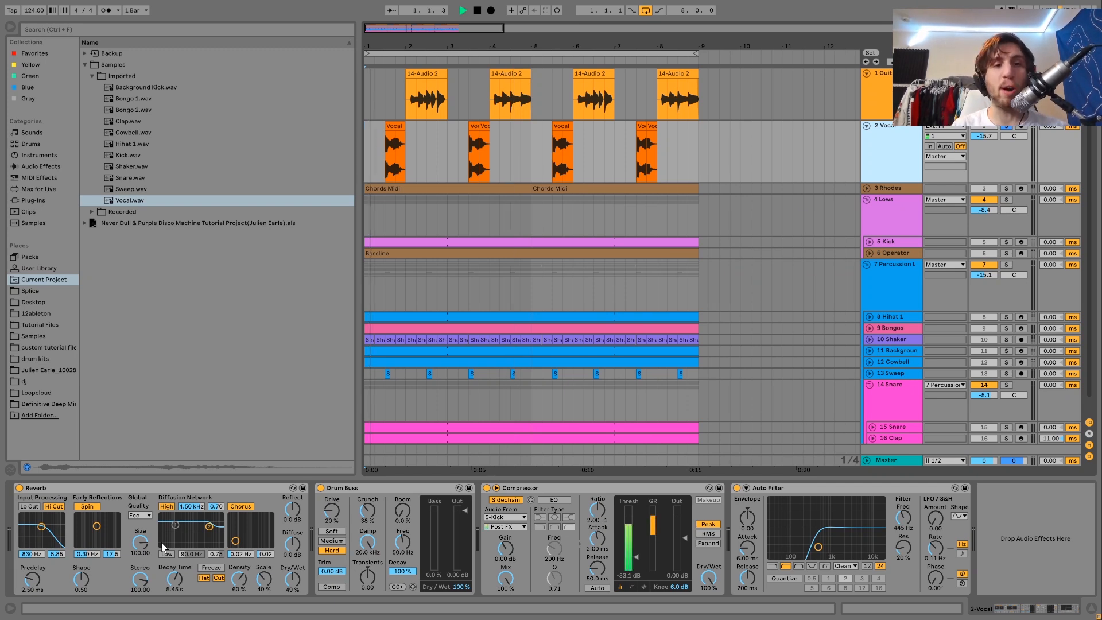
Solo the Rhodes track, play it from the start, and add the Vocal track to the solo during playback.
left_click(1007, 189)
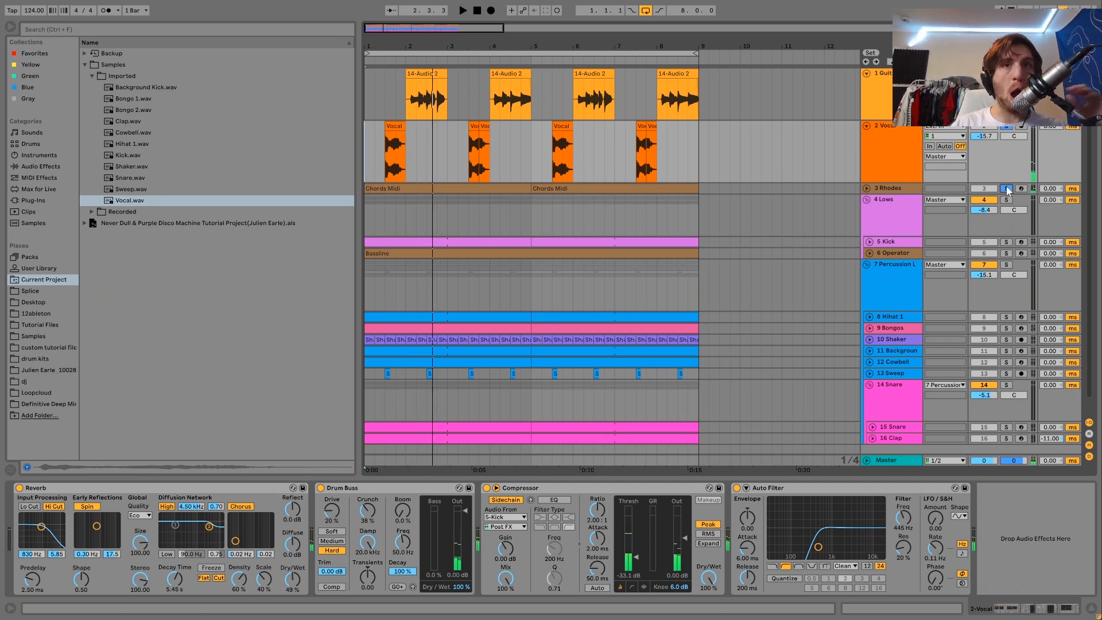
key("space")
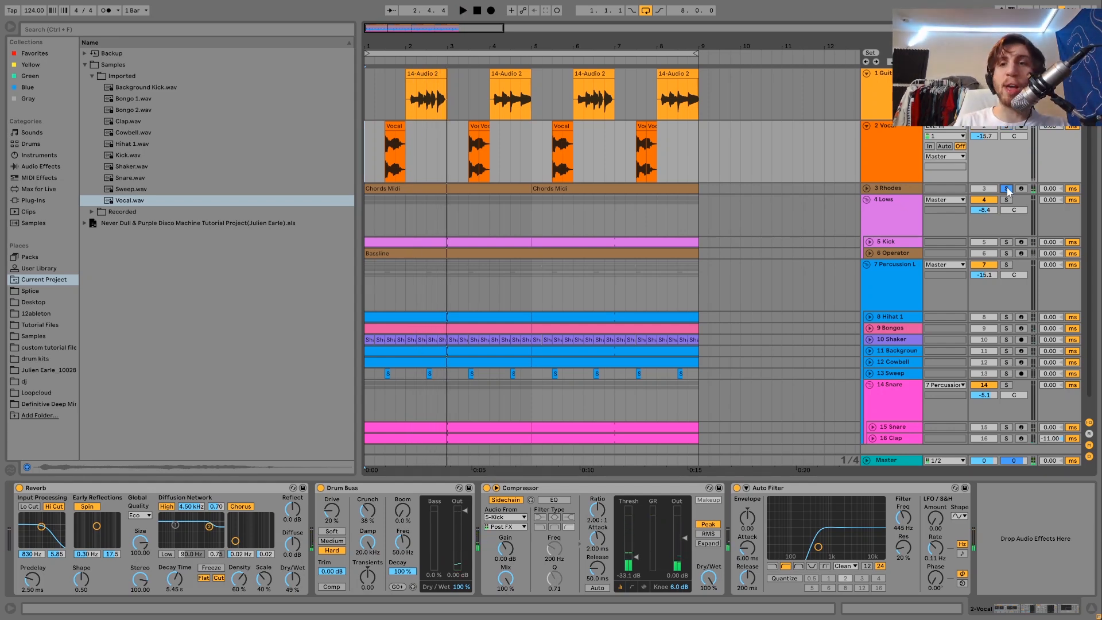
key("space")
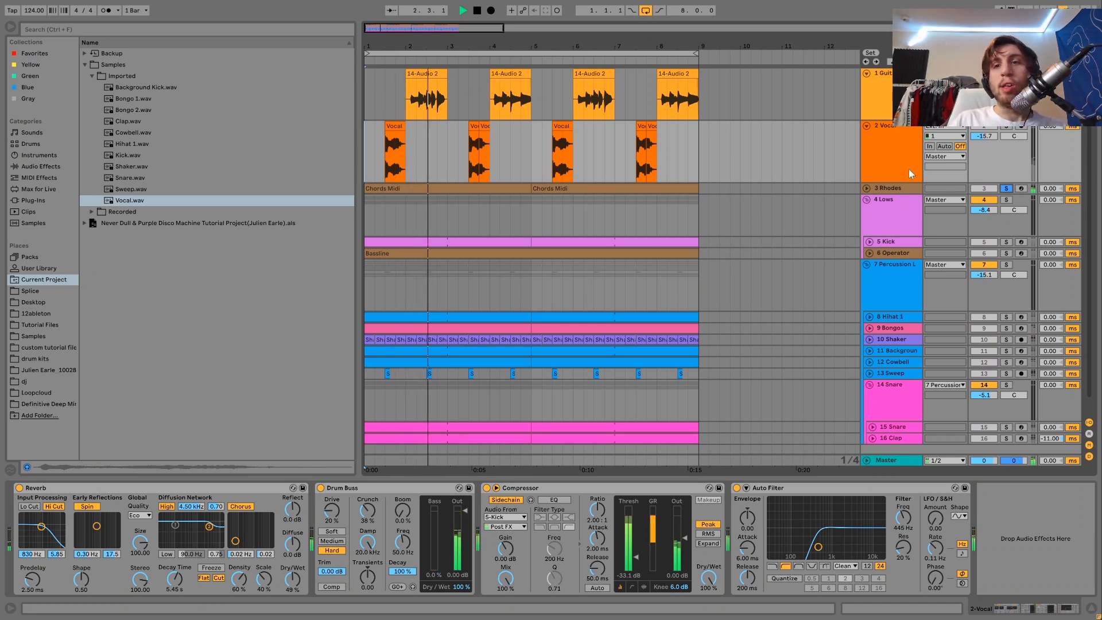
left_click(1007, 127, "ctrl")
key("space")
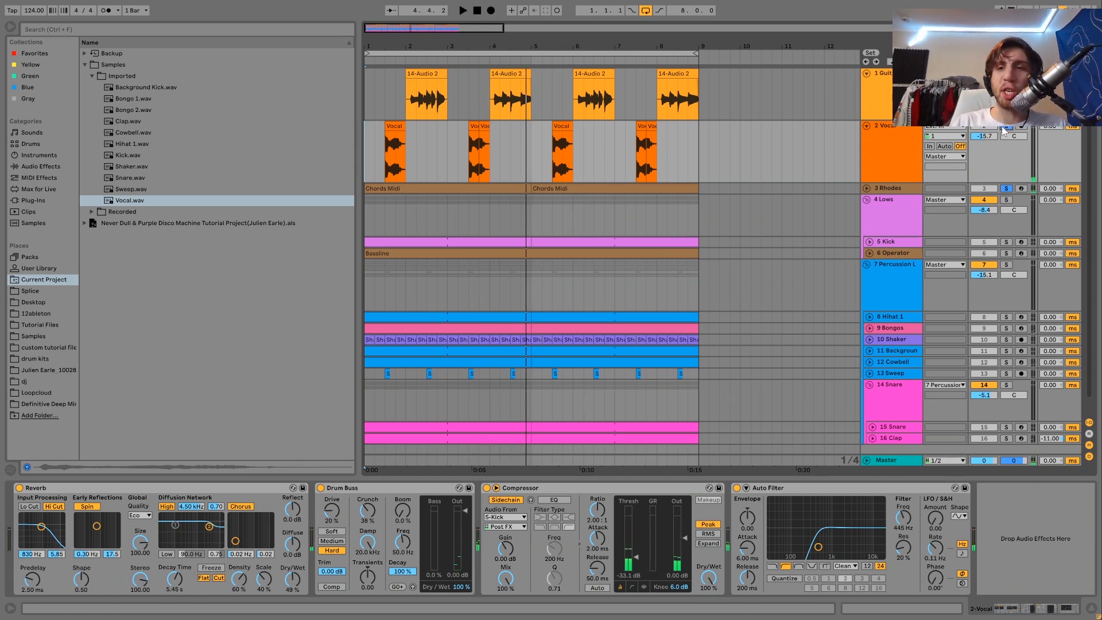
Examine the Drum Buss and the sidechained Compressor on the Vocal track while playing the vocal from the start.
left_click(905, 143)
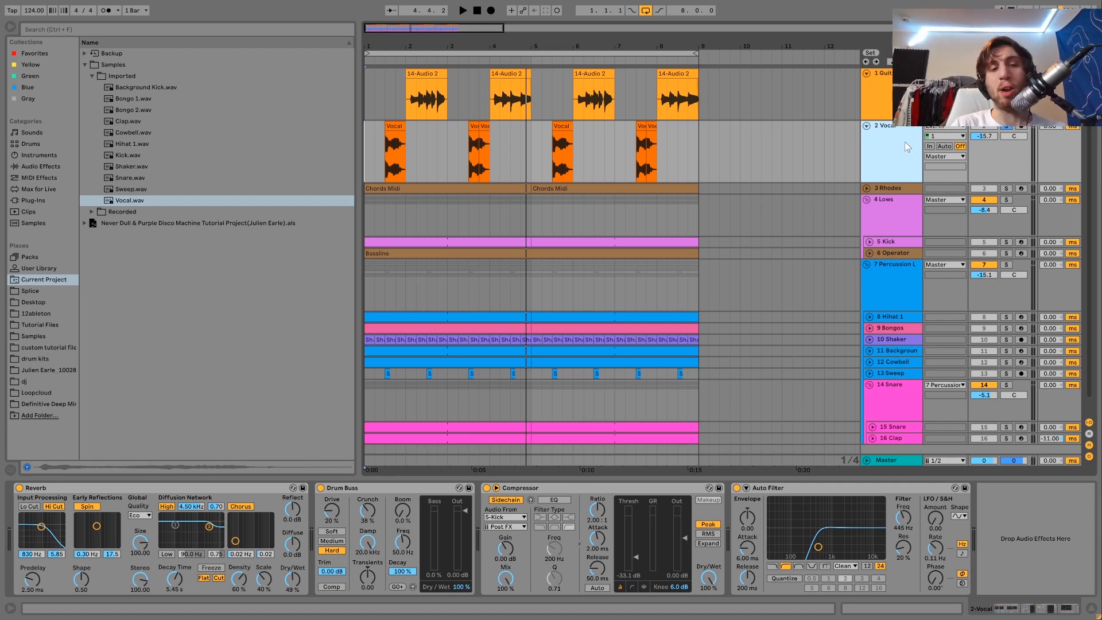
left_click(371, 491)
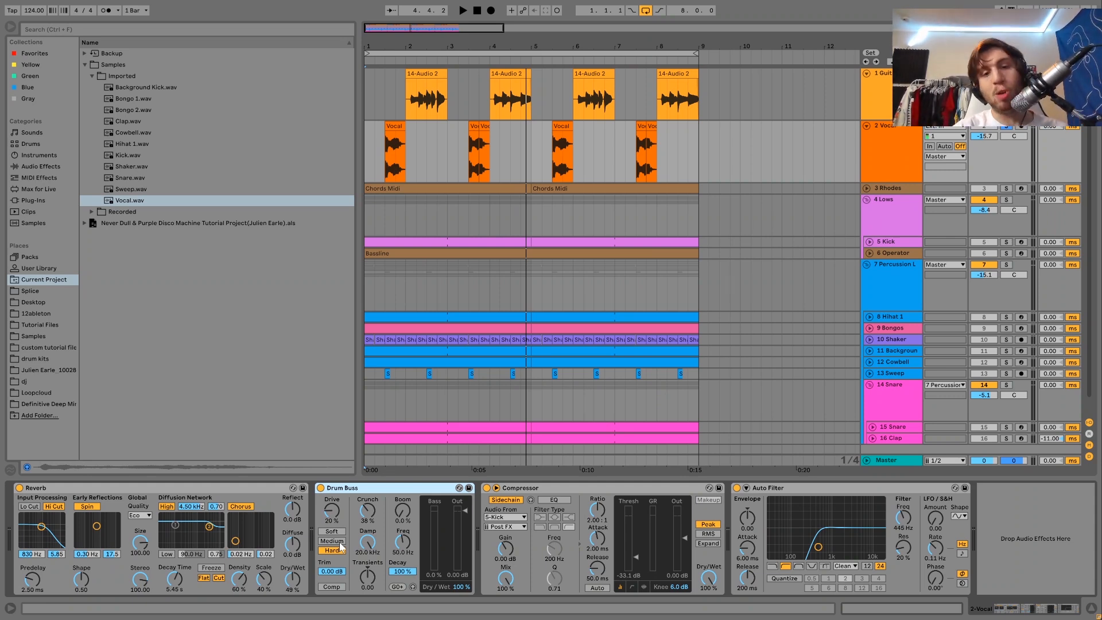
left_click(550, 488)
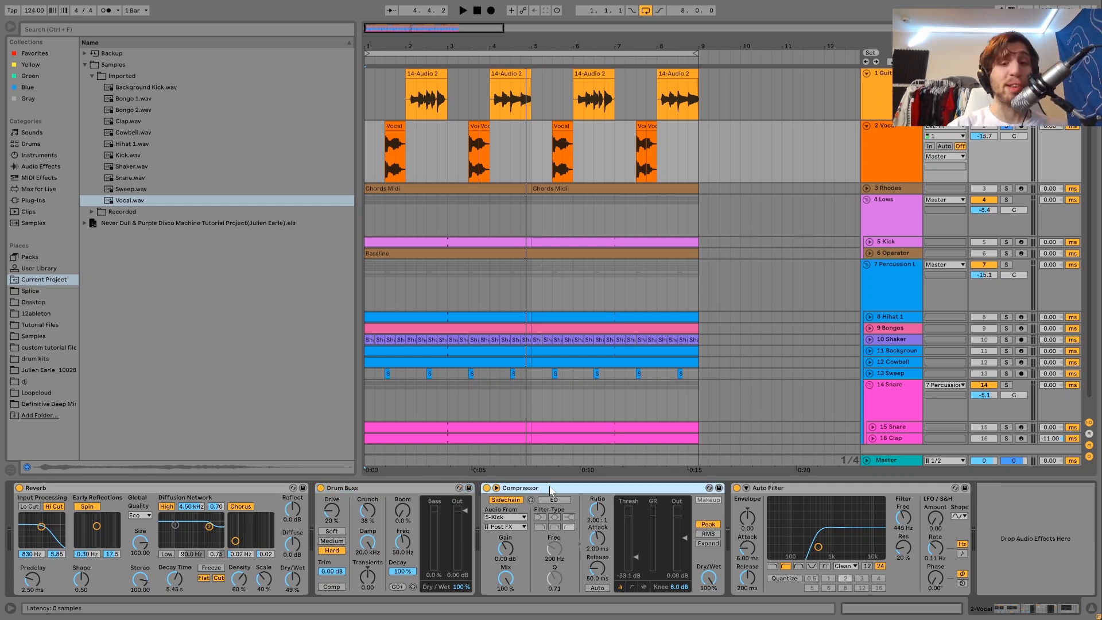
key("space")
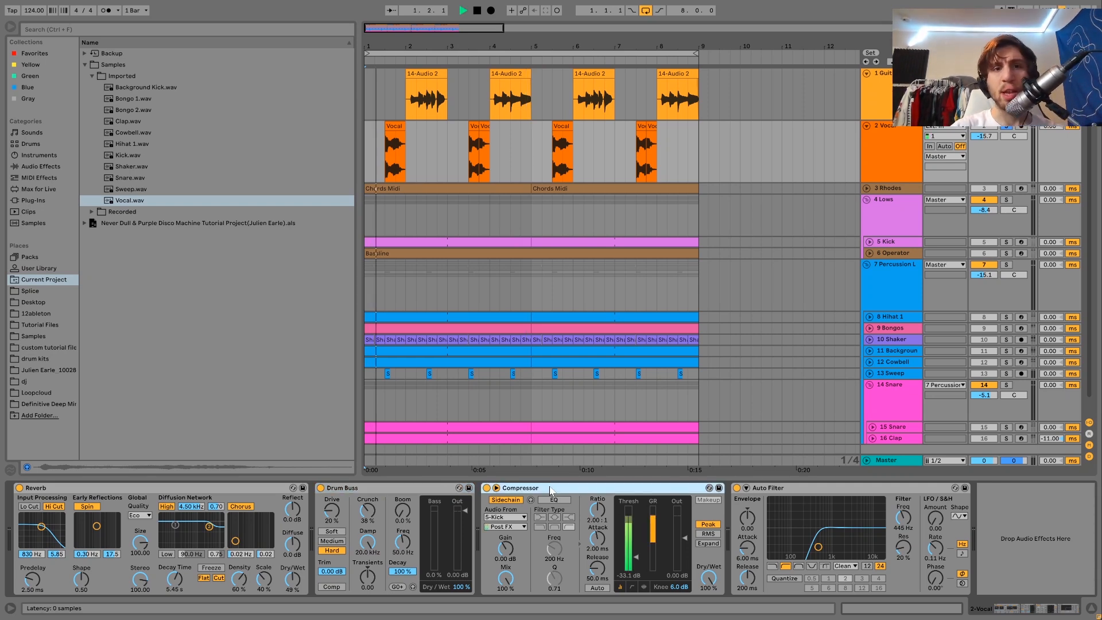
key("space")
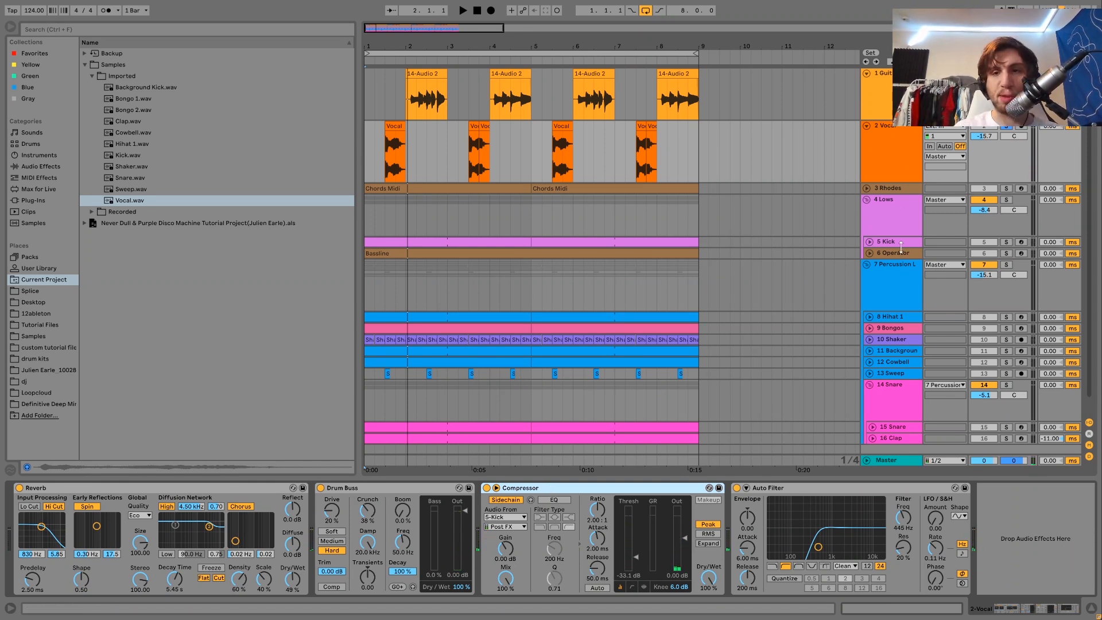
Play the vocal with the Kick track soloed alongside it, and take the Kick back out of solo.
left_click(1006, 241)
key("space")
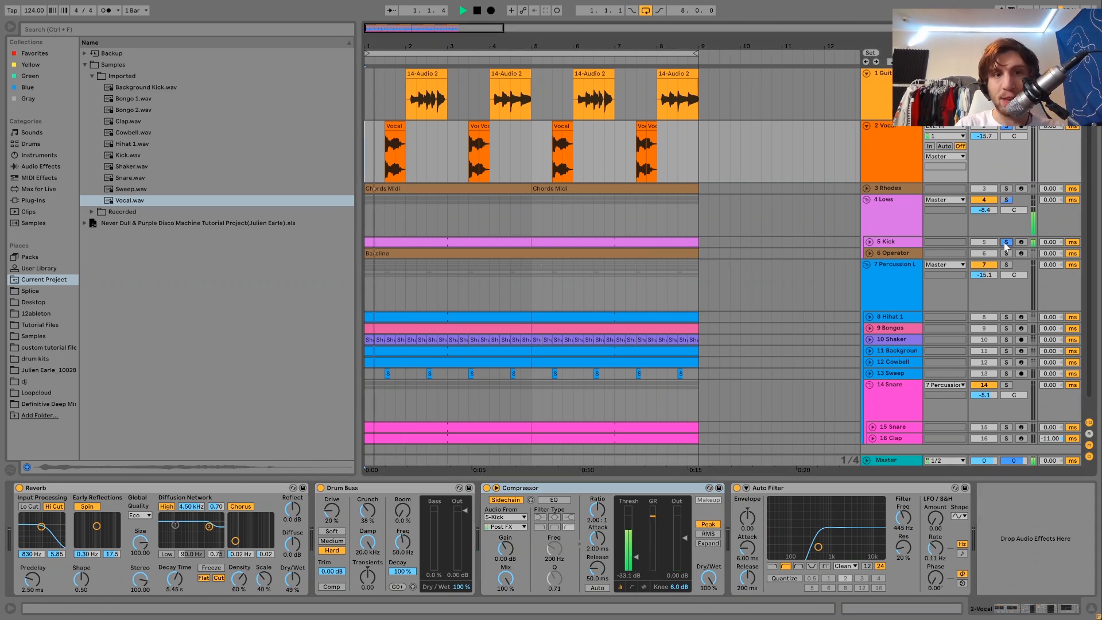
left_click(1007, 244)
key("space")
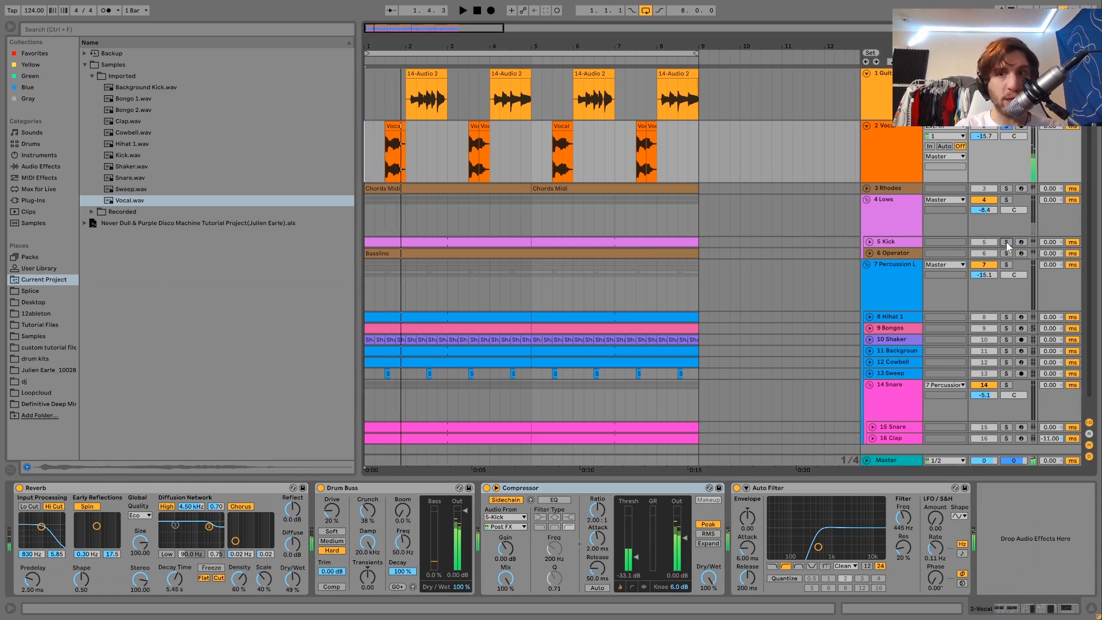
Examine the Auto Filter at the end of the Vocal track's device chain.
left_click(900, 160)
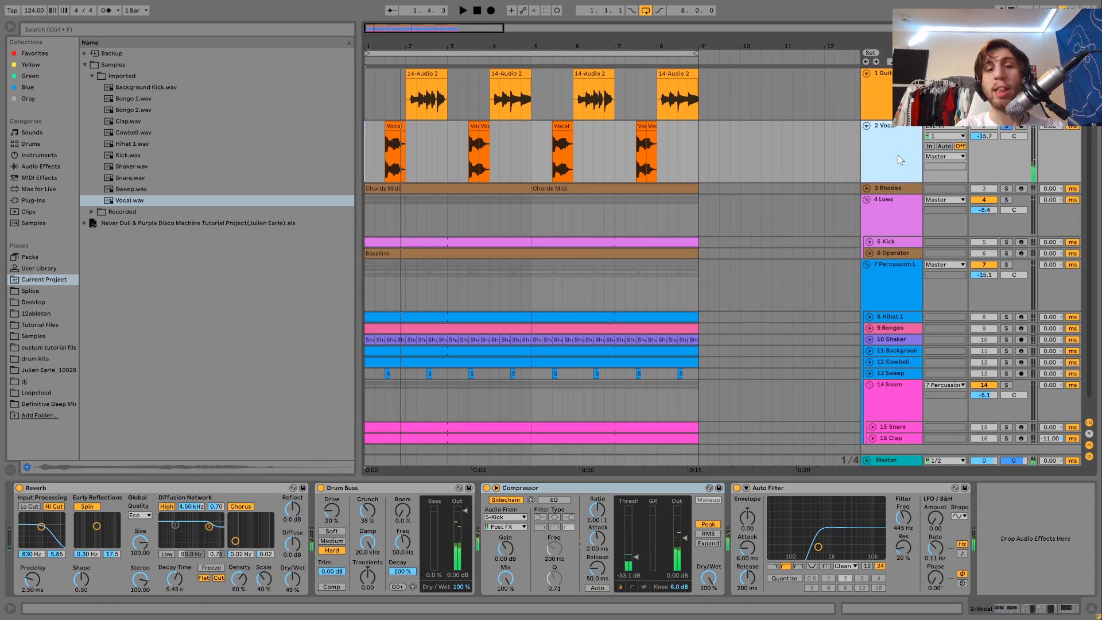
left_click(833, 489)
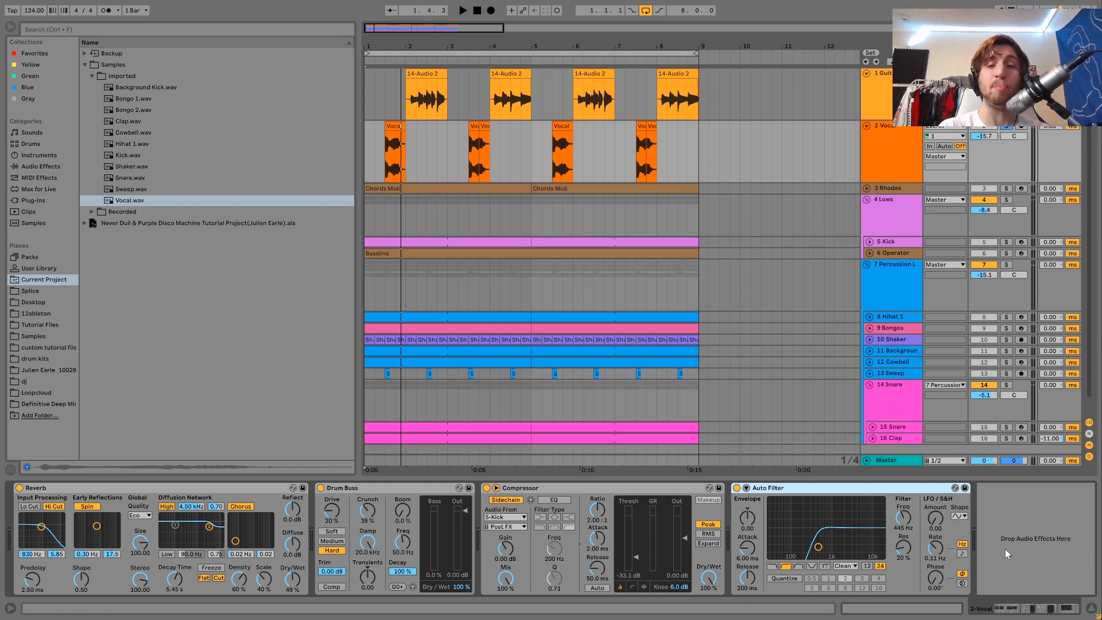
Solo and unfold the Rhodes track, play it from the start, and show its device chain.
left_click(1006, 188)
left_click(867, 188)
key("space")
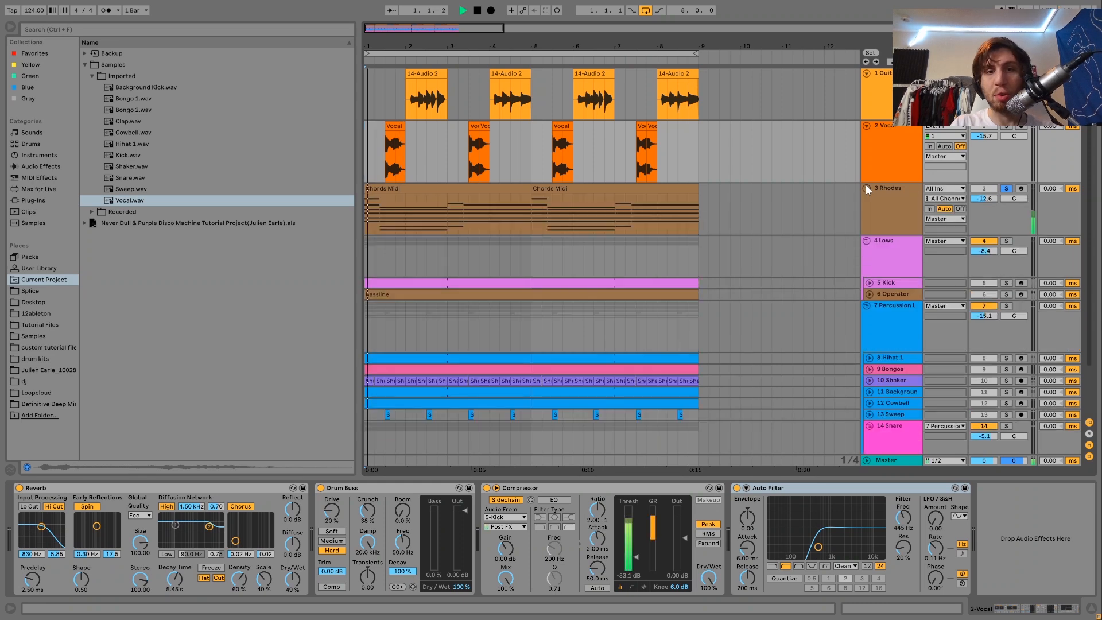
left_click(884, 190)
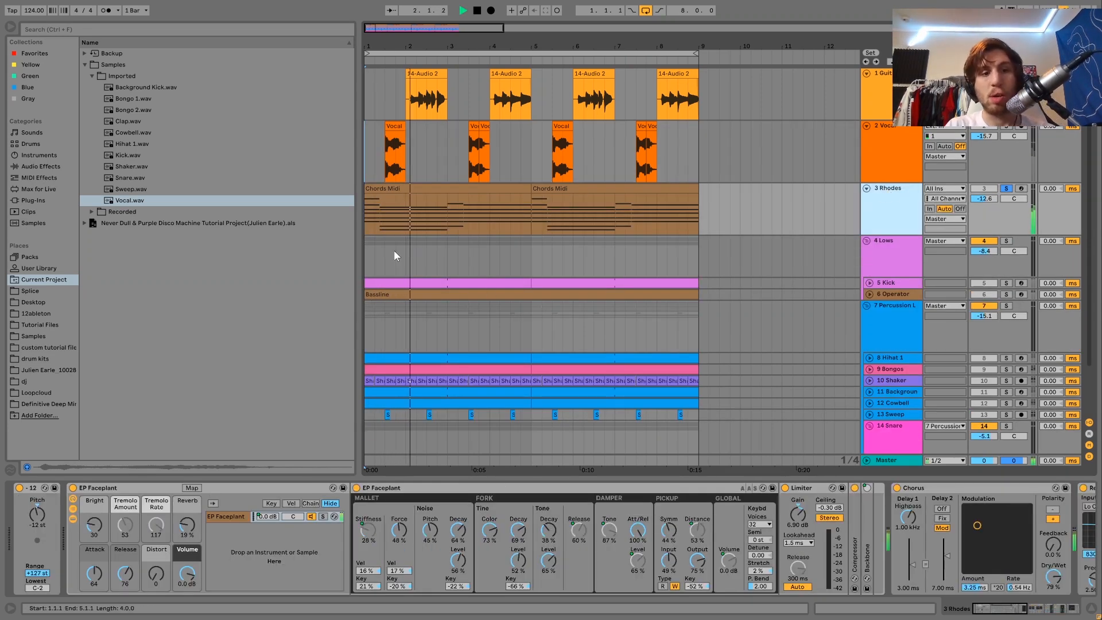
Open the first Chords Midi clip of the Rhodes track in the note editor and stop playback.
left_click(418, 187)
double_click(418, 187)
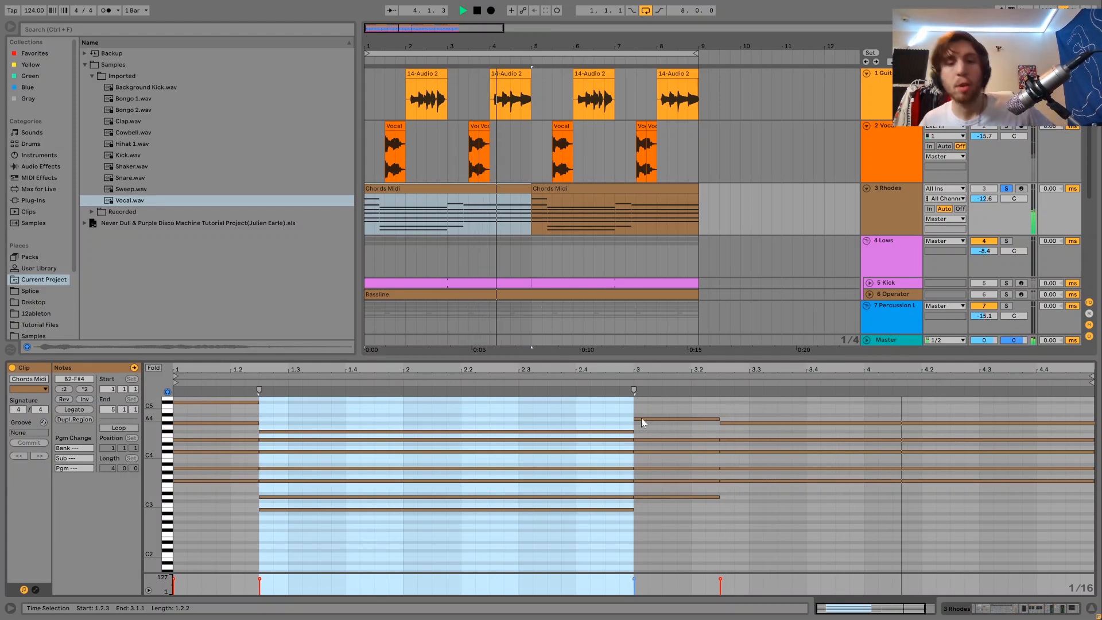
key("space")
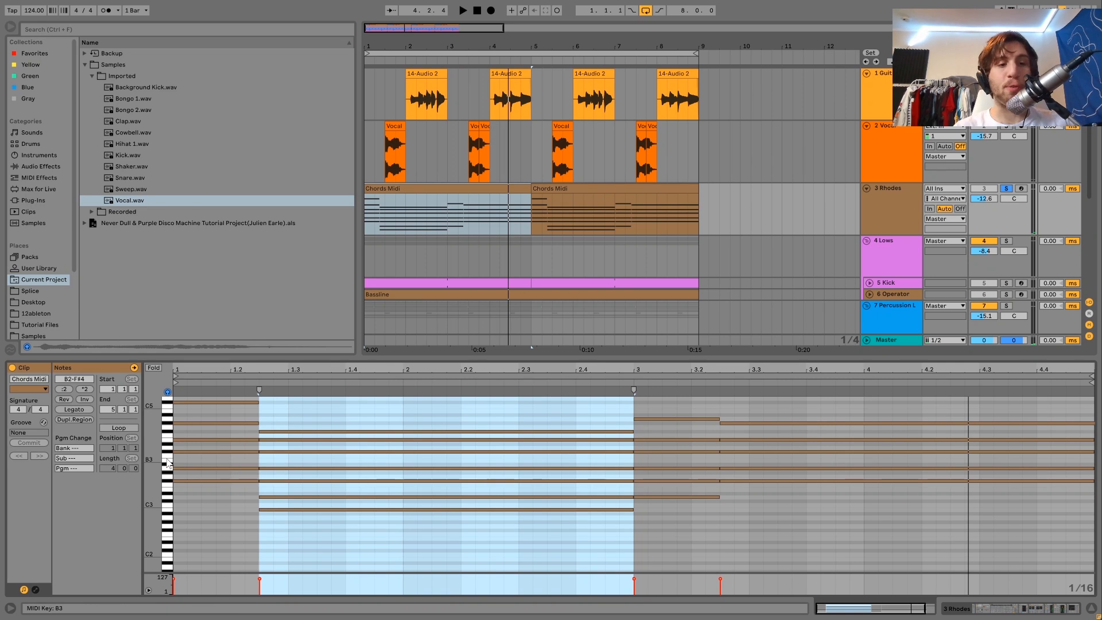
left_click_drag(152, 470, 154, 469)
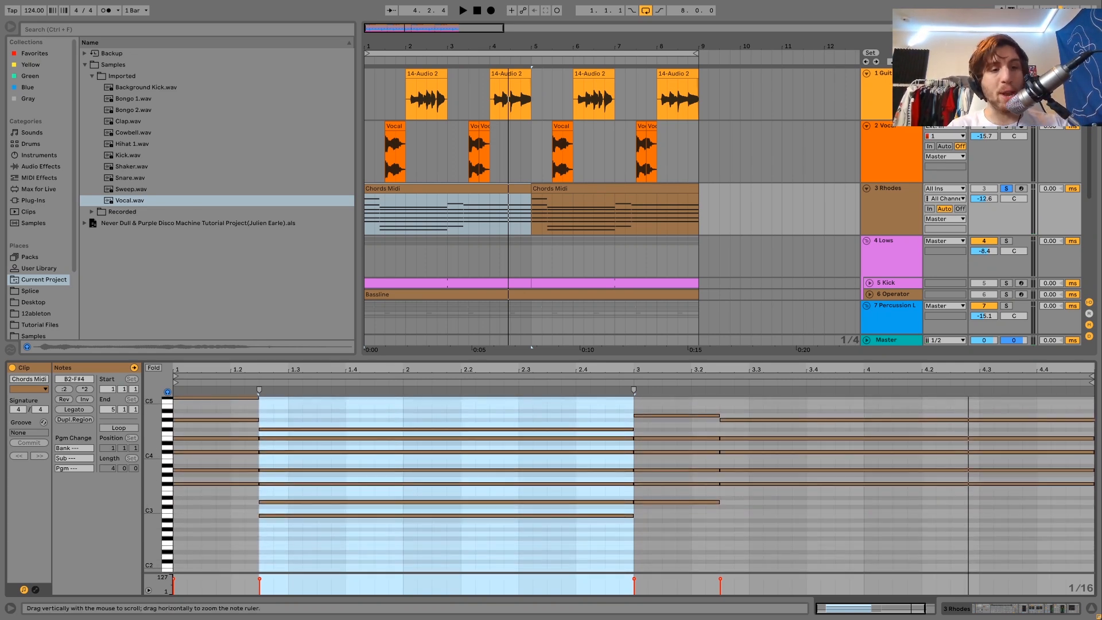
scroll(226, 464, "up", 1)
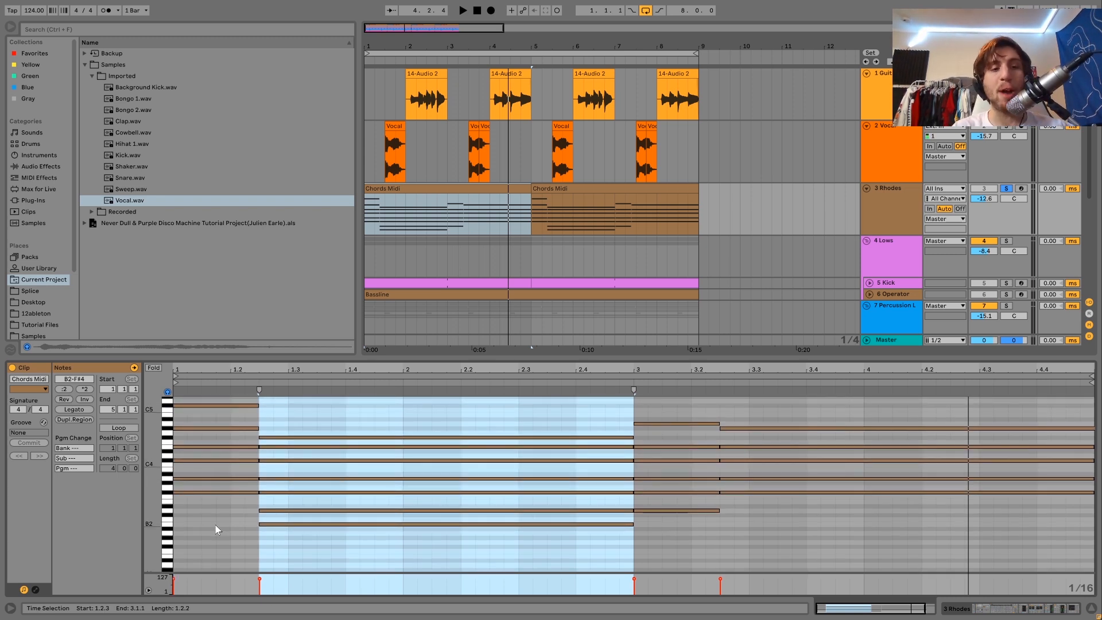
Highlight the lower notes of each of the four Rhodes chords in turn, returning to the second chord's B2–A3 notes.
left_click_drag(207, 503, 207, 438)
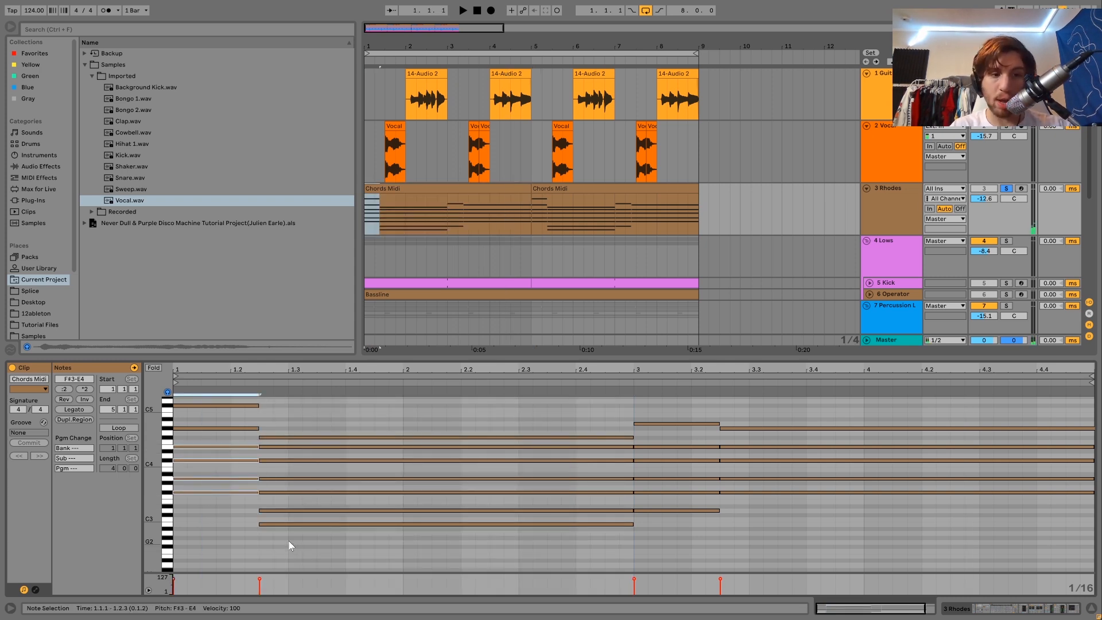
left_click_drag(284, 537, 287, 477)
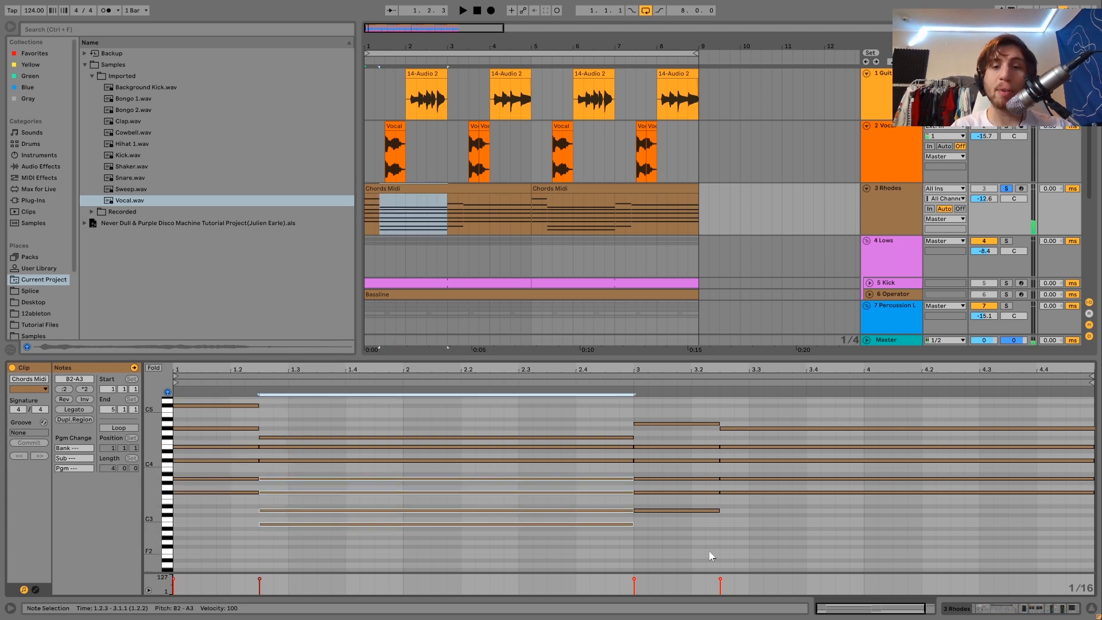
left_click_drag(672, 524, 669, 462)
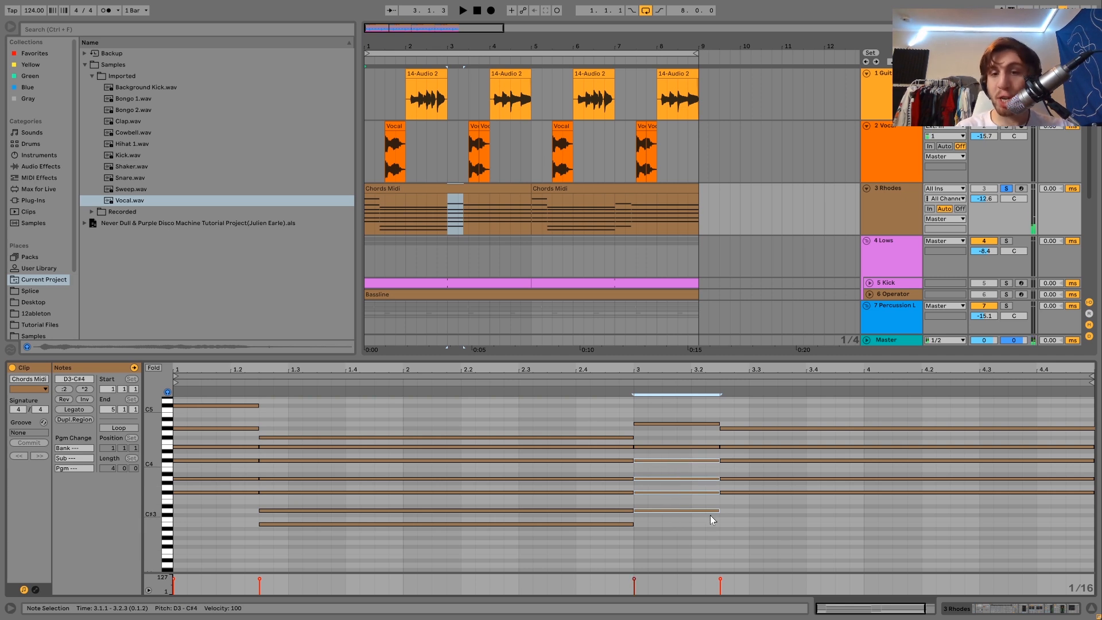
left_click_drag(747, 504, 743, 439)
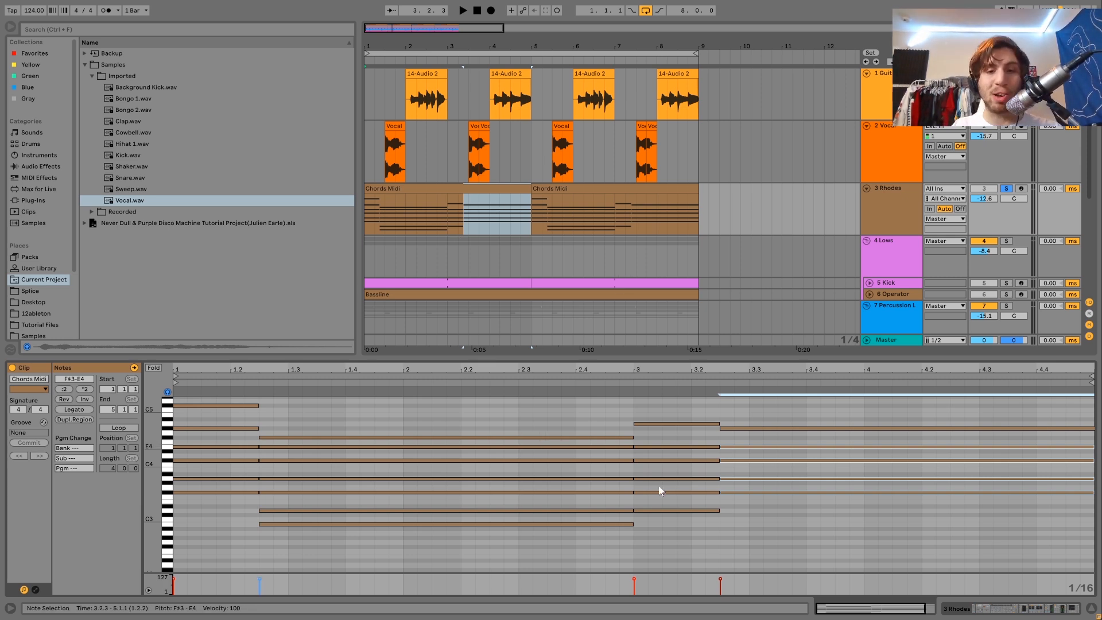
left_click(226, 506)
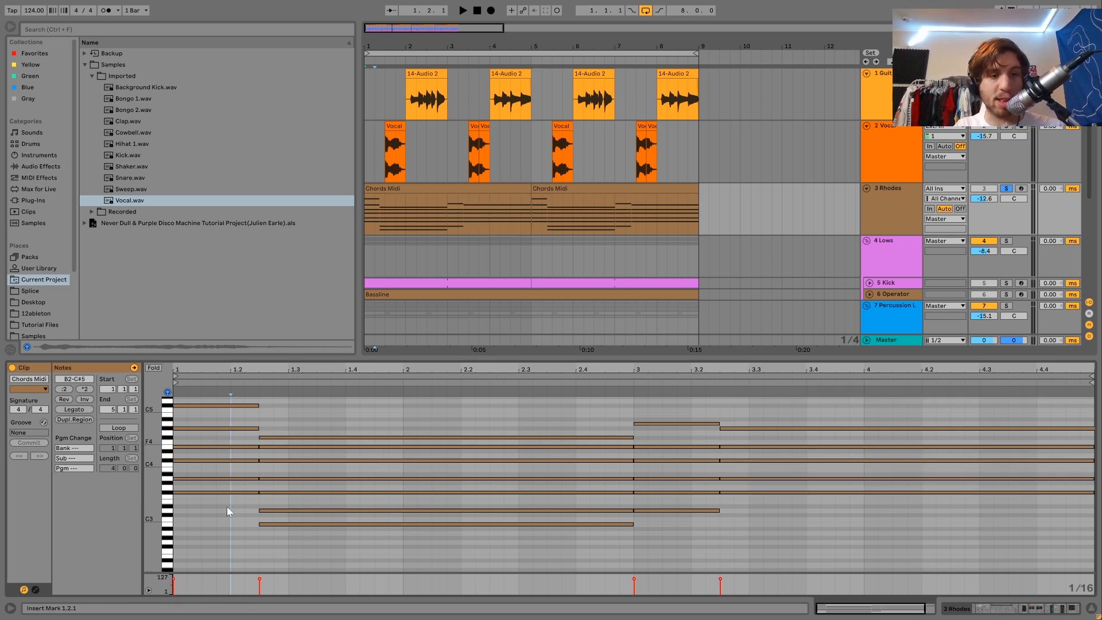
left_click_drag(325, 560, 310, 470)
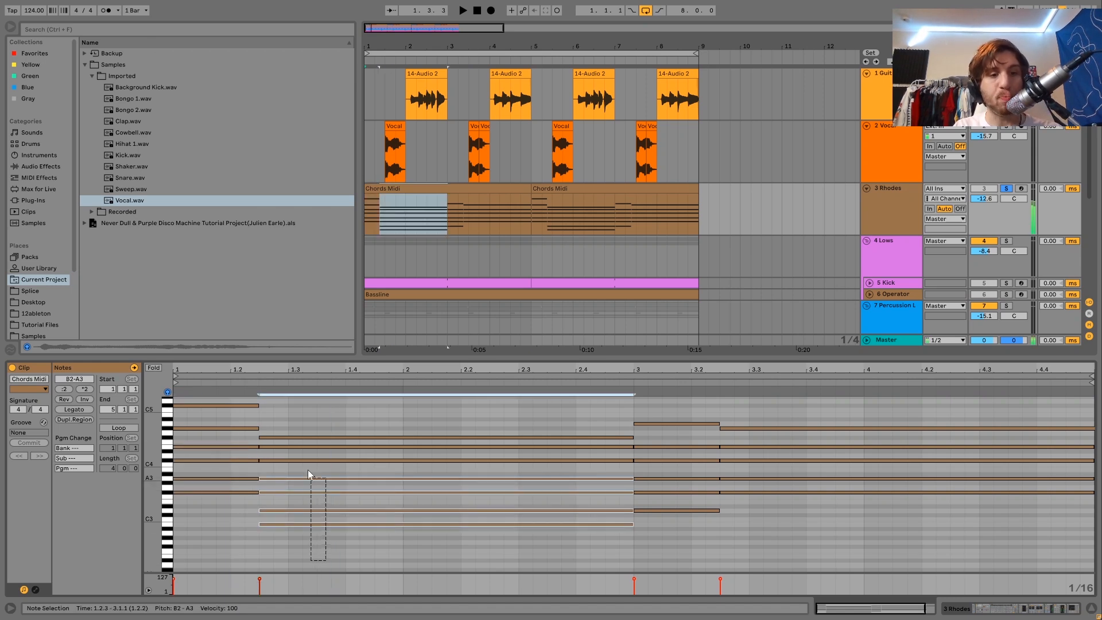
Highlight the upper notes of the four Rhodes chords in turn: G#4–C#5, C#4–F#4, E4–A4 and G#4.
left_click_drag(219, 443, 203, 398)
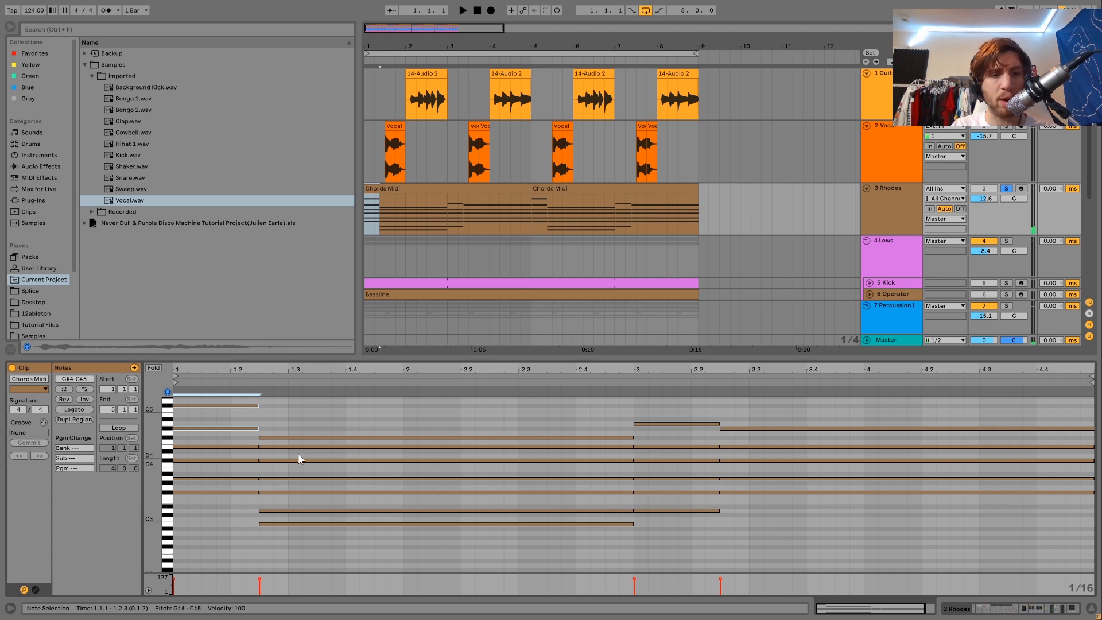
left_click(302, 472)
left_click_drag(302, 472, 302, 408)
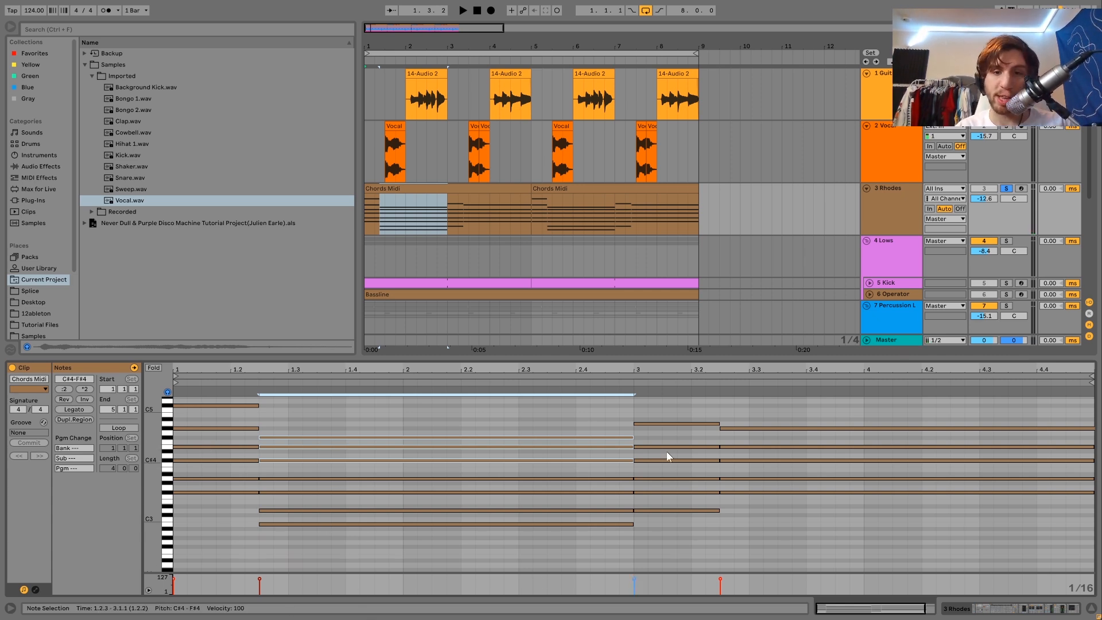
left_click_drag(673, 457, 663, 396)
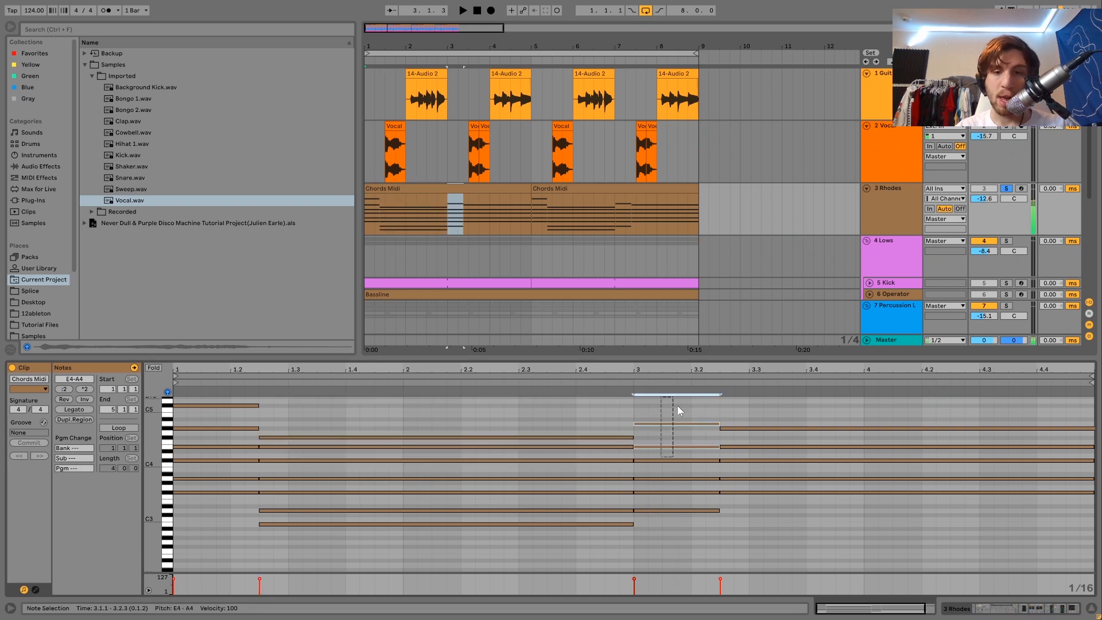
left_click_drag(752, 418, 753, 435)
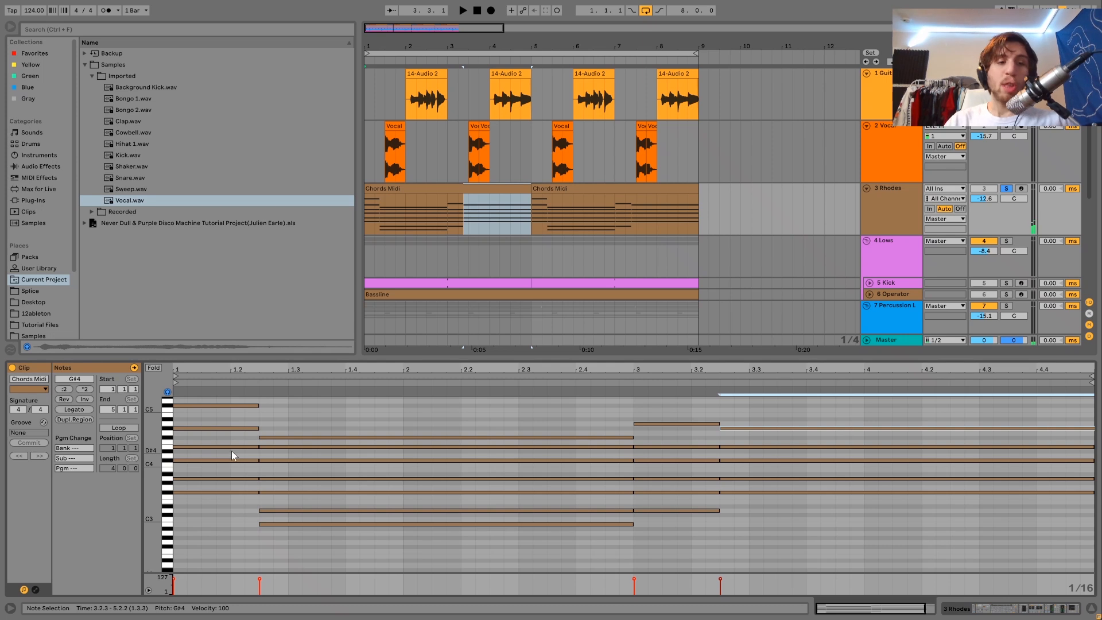
Deactivate the upper C#4–C#5 notes of all four Rhodes chords and play the progression without them.
left_click_drag(223, 443, 297, 383)
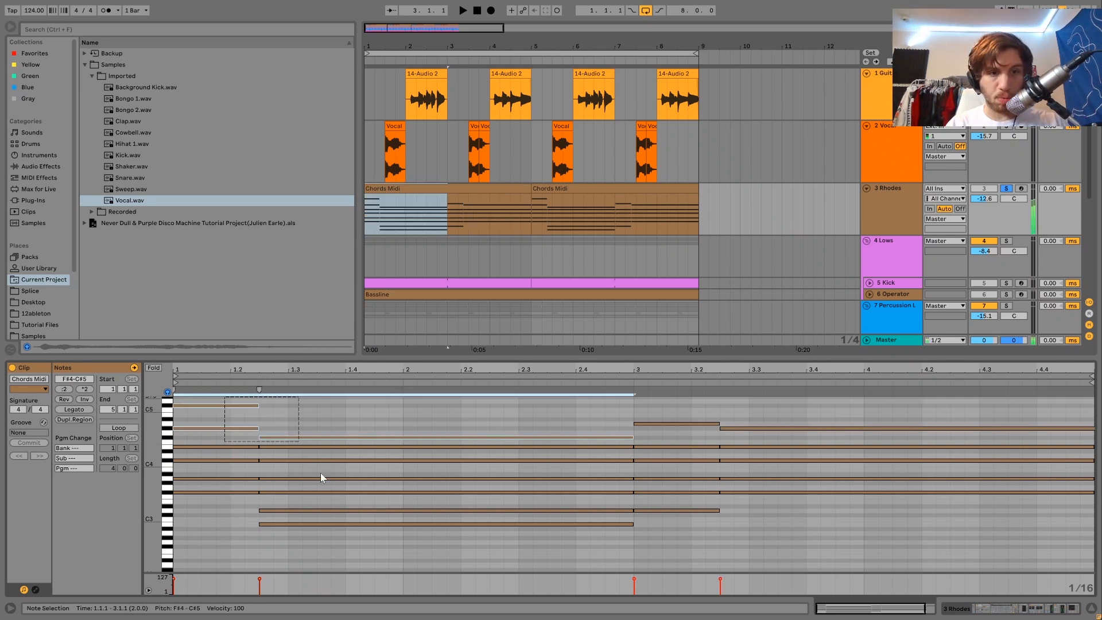
left_click_drag(313, 449, 311, 443)
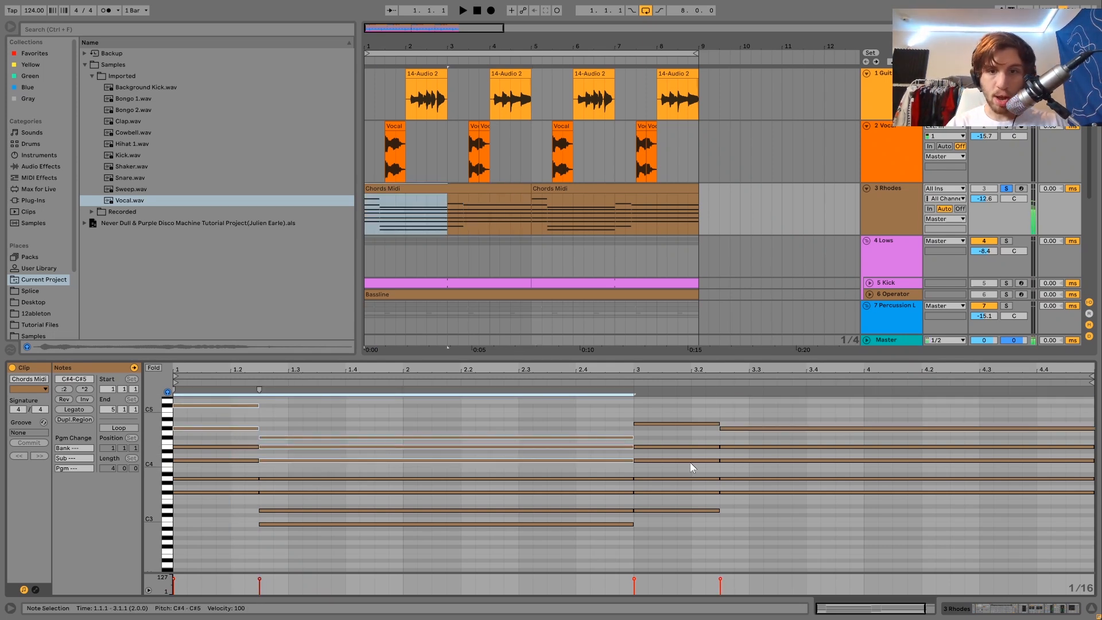
left_click_drag(683, 451, 682, 401)
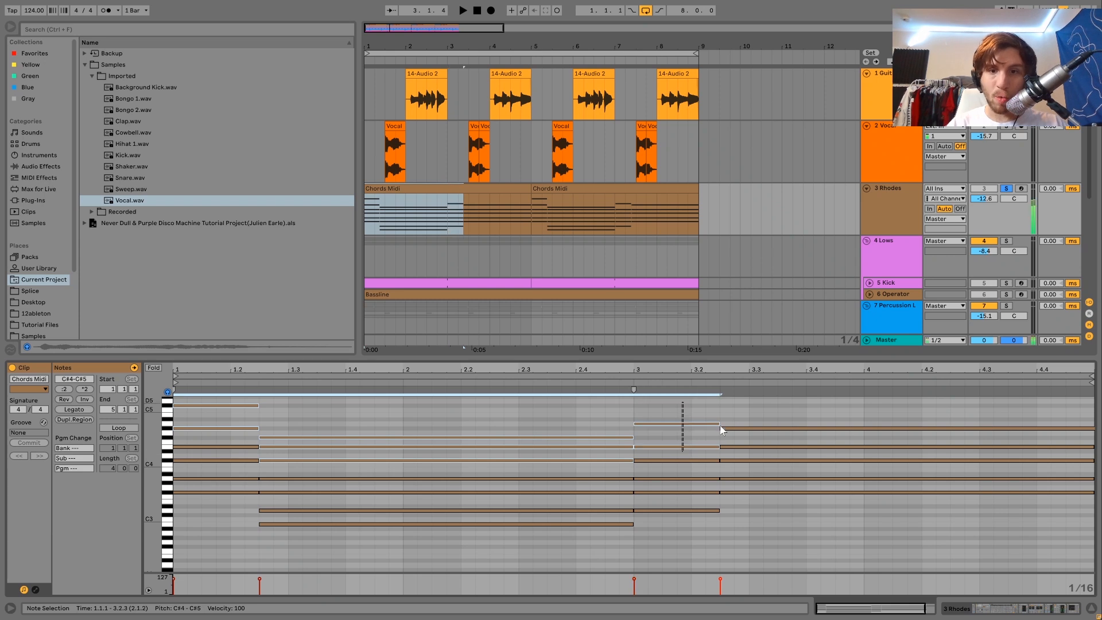
left_click_drag(735, 440, 733, 419)
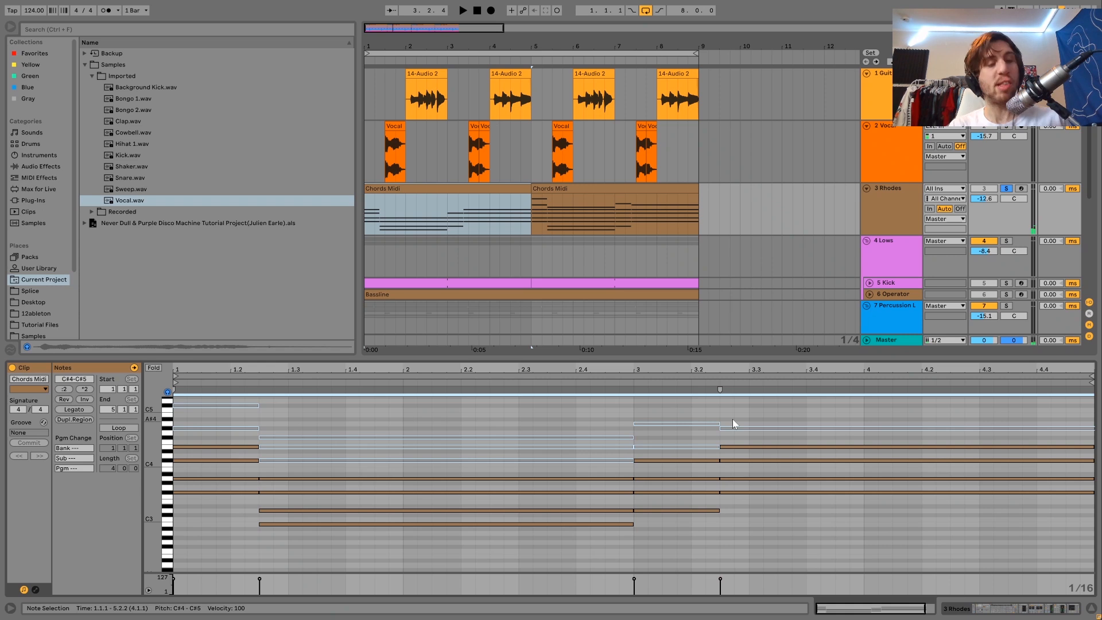
key("space")
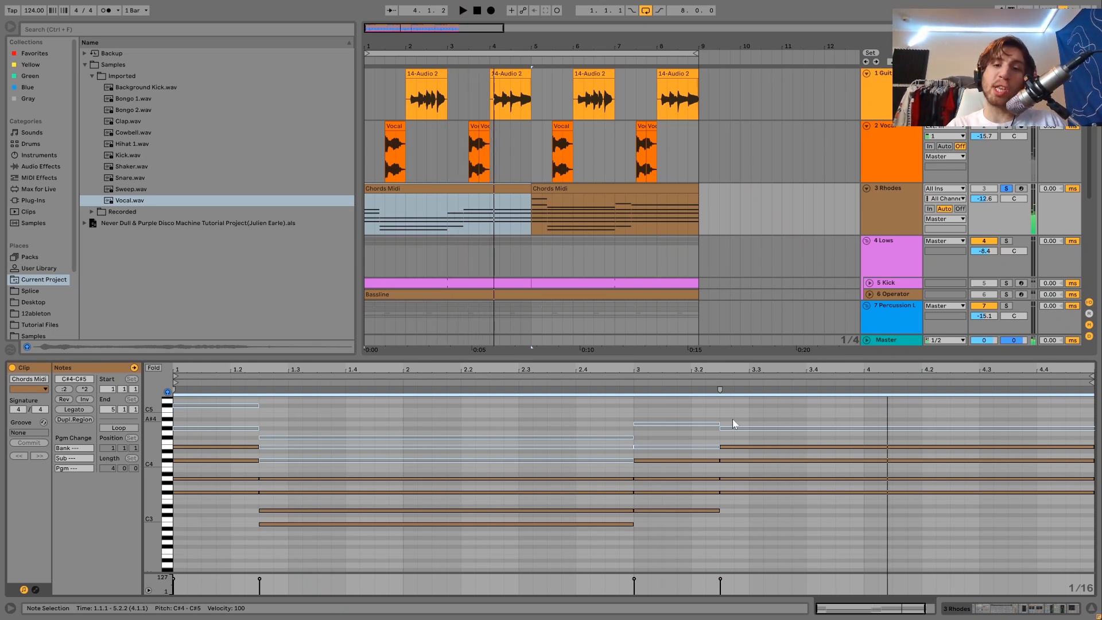
Reactivate the upper notes of the Rhodes chords and play the full voicings from the start.
key("0")
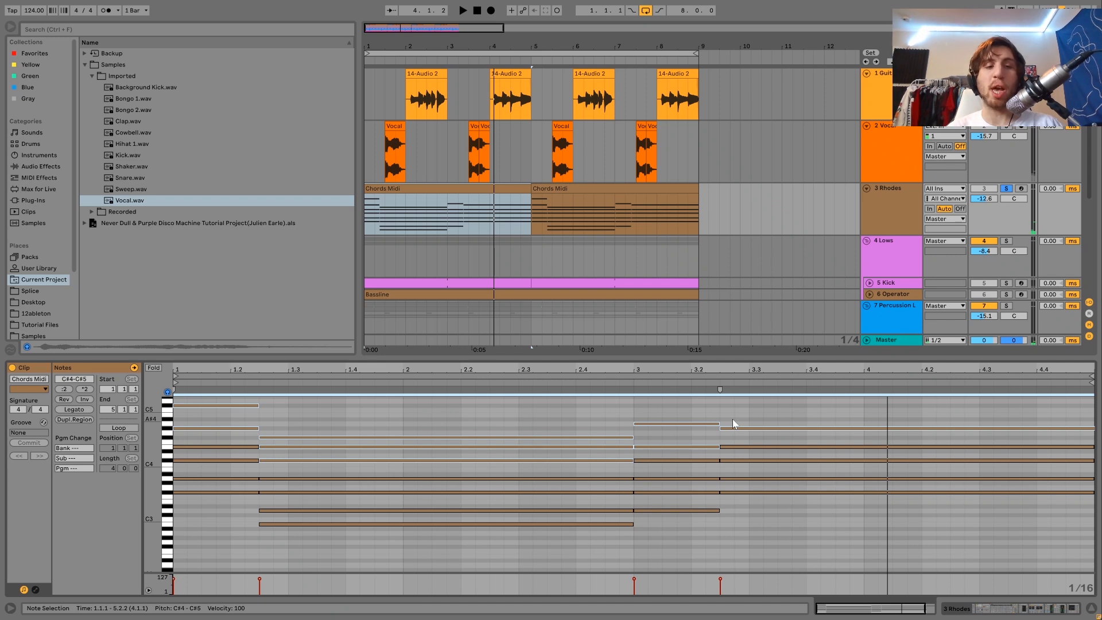
key("space")
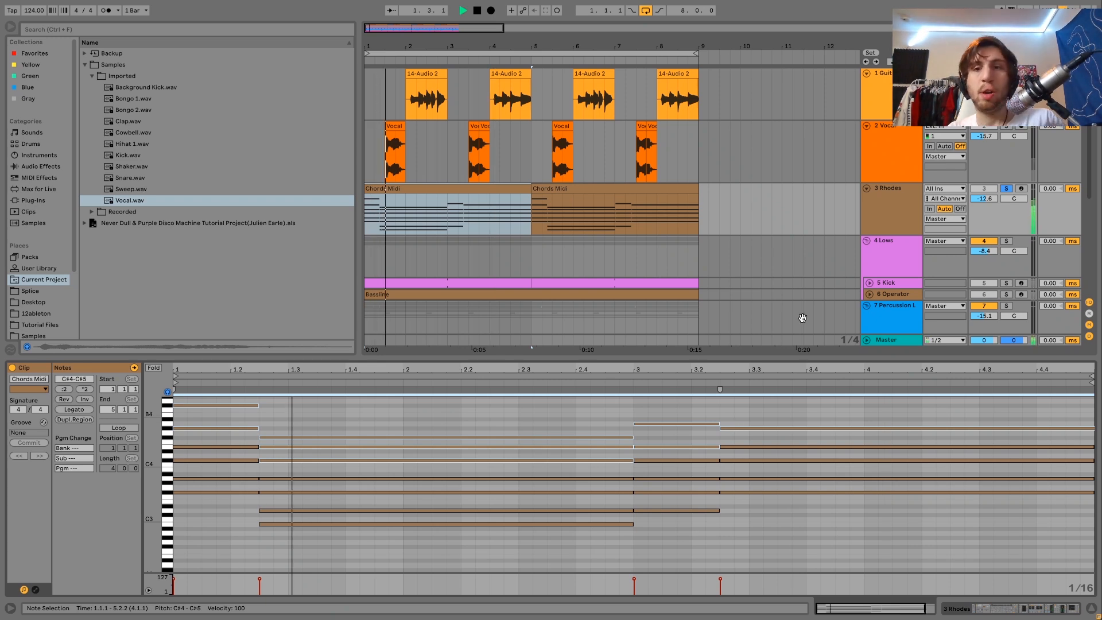
left_click(875, 225)
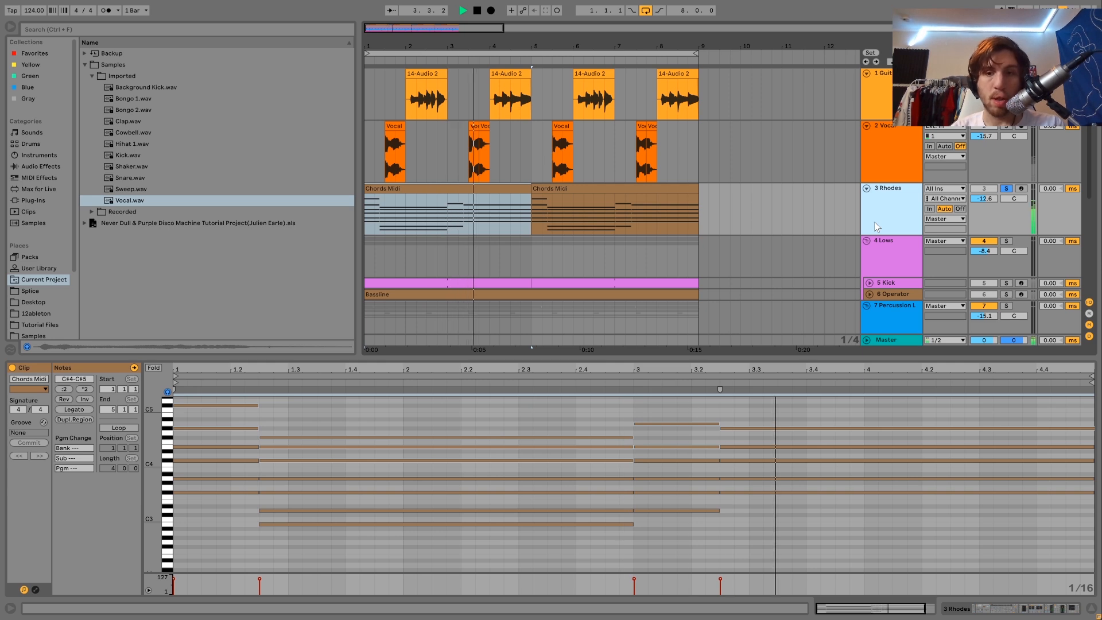
key("space")
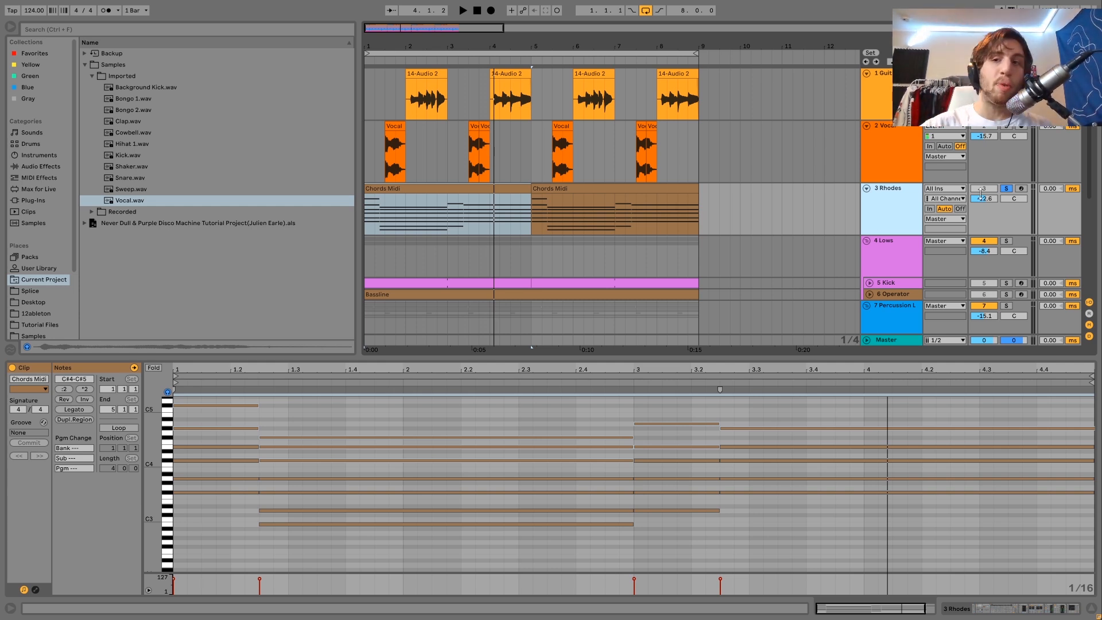
Unsolo the Rhodes track for a brief listen to the full mix and bring up its device chain.
left_click(1004, 189)
key("space")
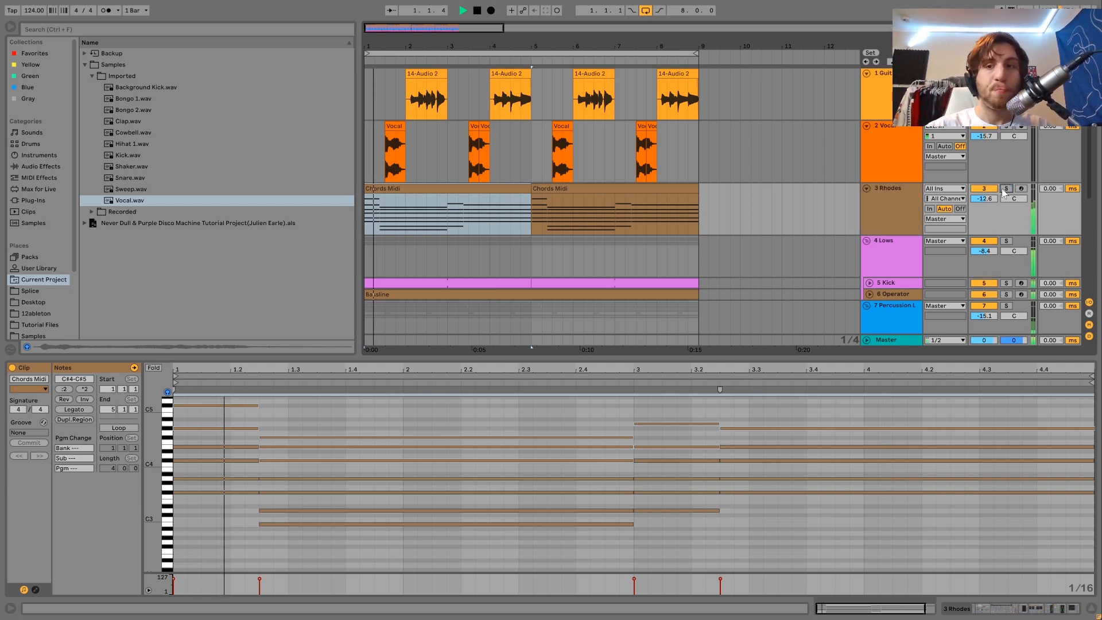
double_click(900, 195)
key("space")
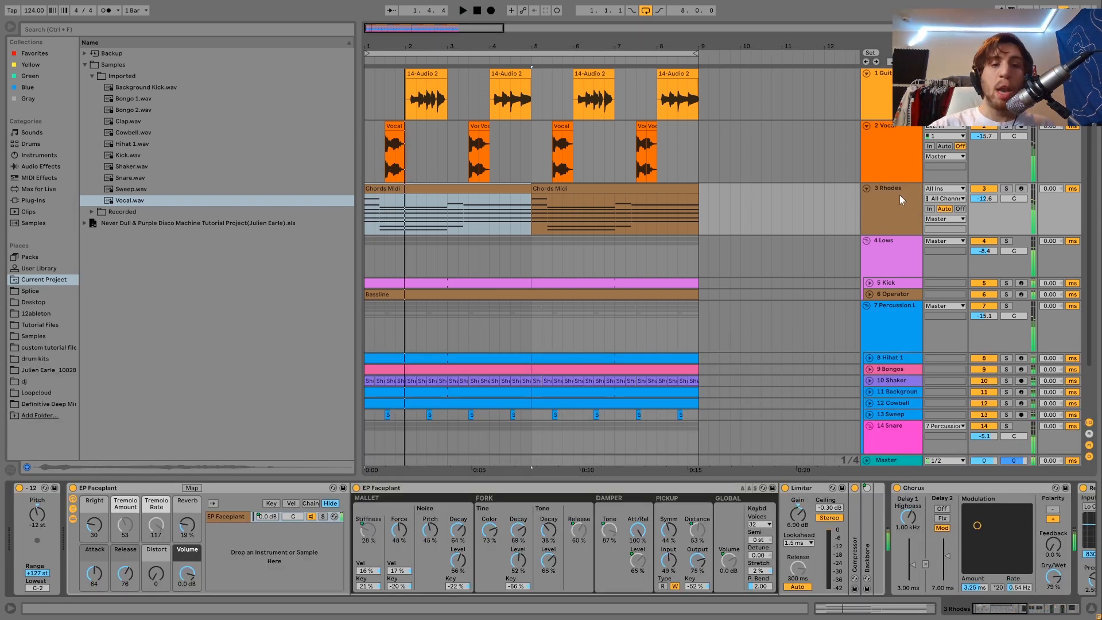
Solo the Rhodes track and look through its devices from the EP Faceplant rack to the Reverb.
left_click(1006, 189)
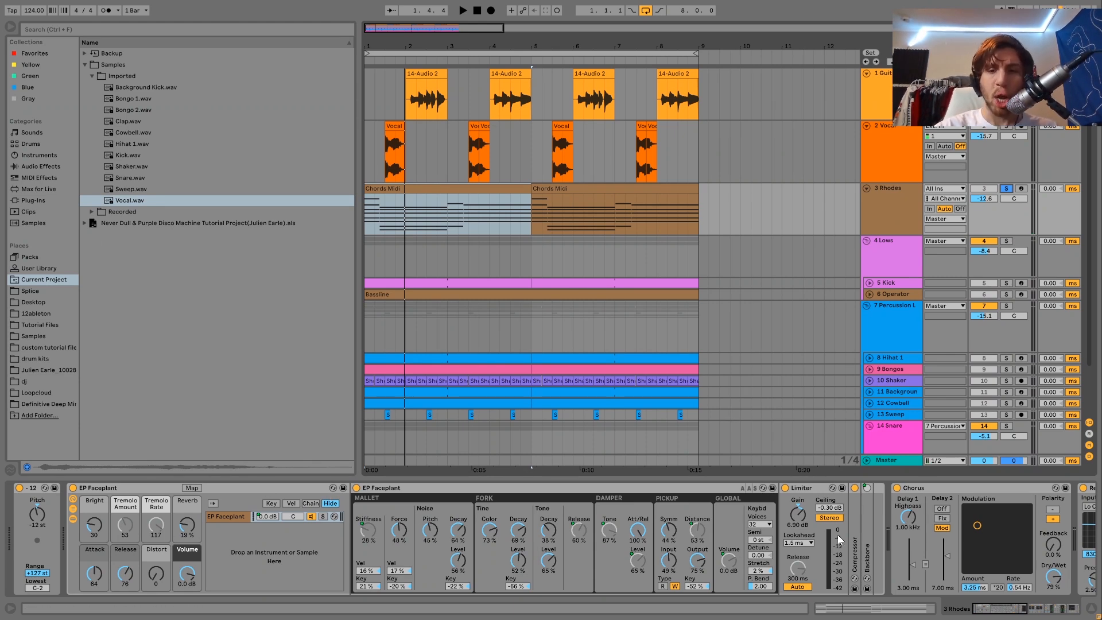
scroll(744, 574, "right", 5)
scroll(654, 540, "left", 3)
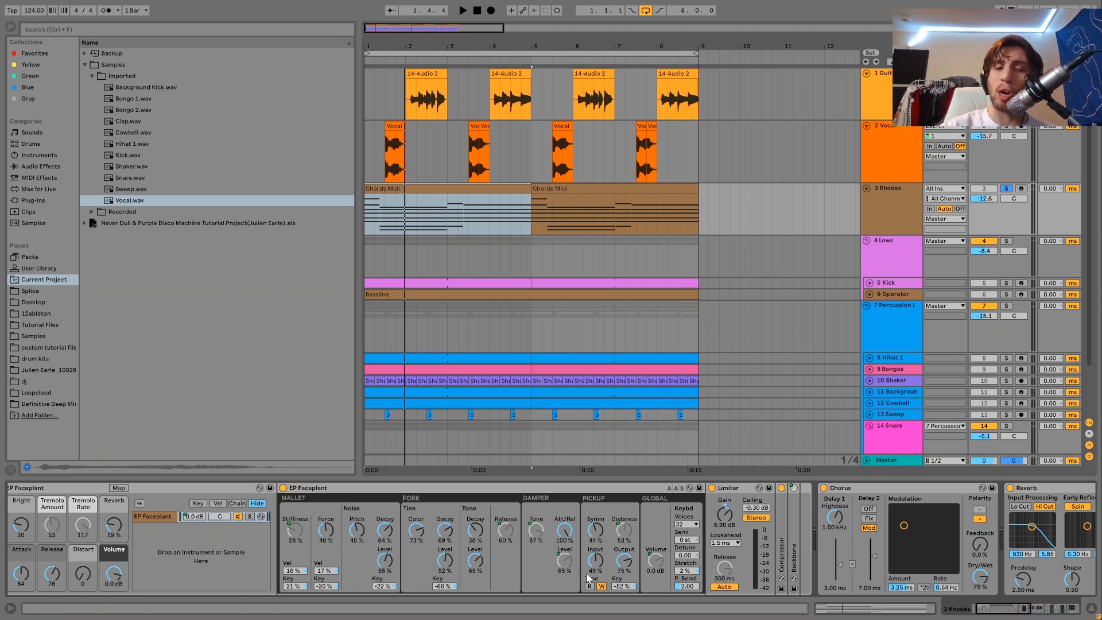
scroll(586, 574, "right", 2)
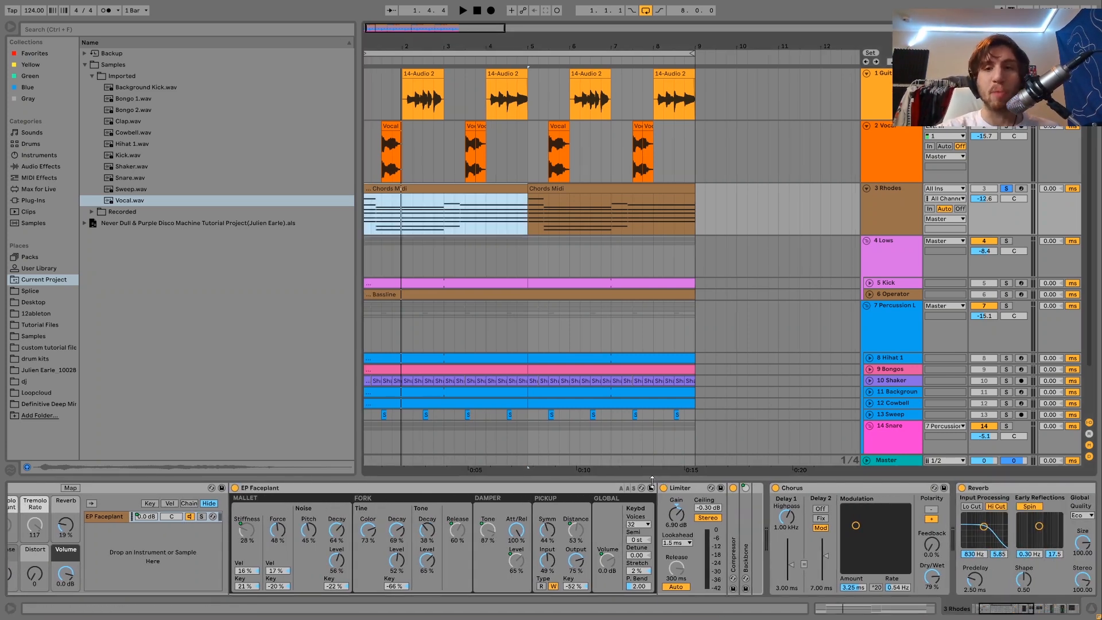
scroll(402, 544, "left", 5)
left_click_drag(508, 153, 550, 142)
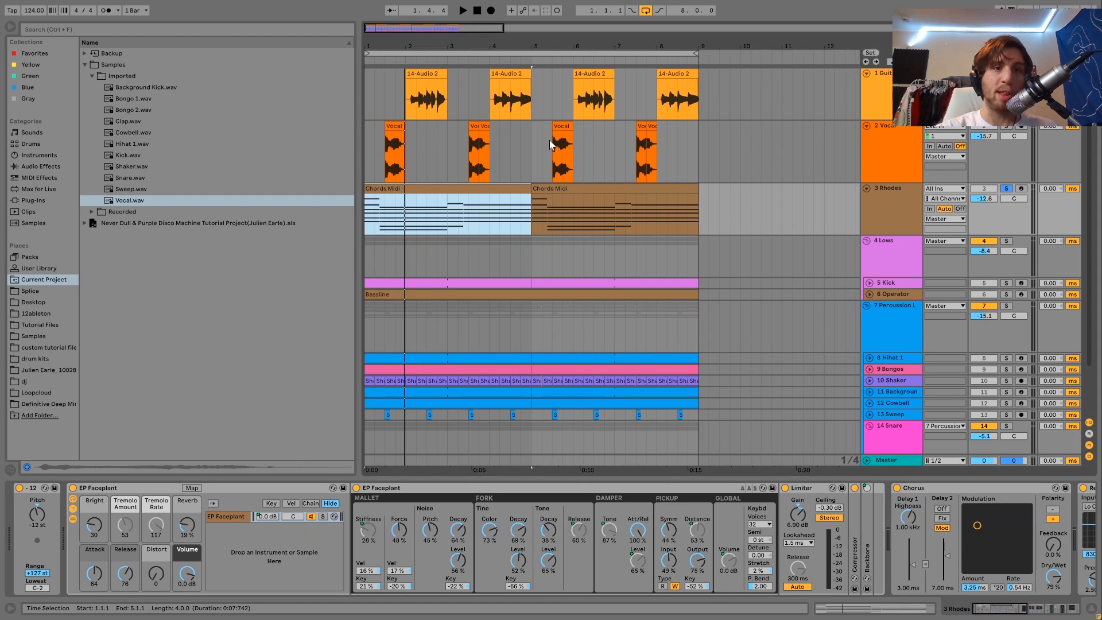
Select the EP Faceplant instrument rack and play the soloed Rhodes from the start.
left_click(136, 493)
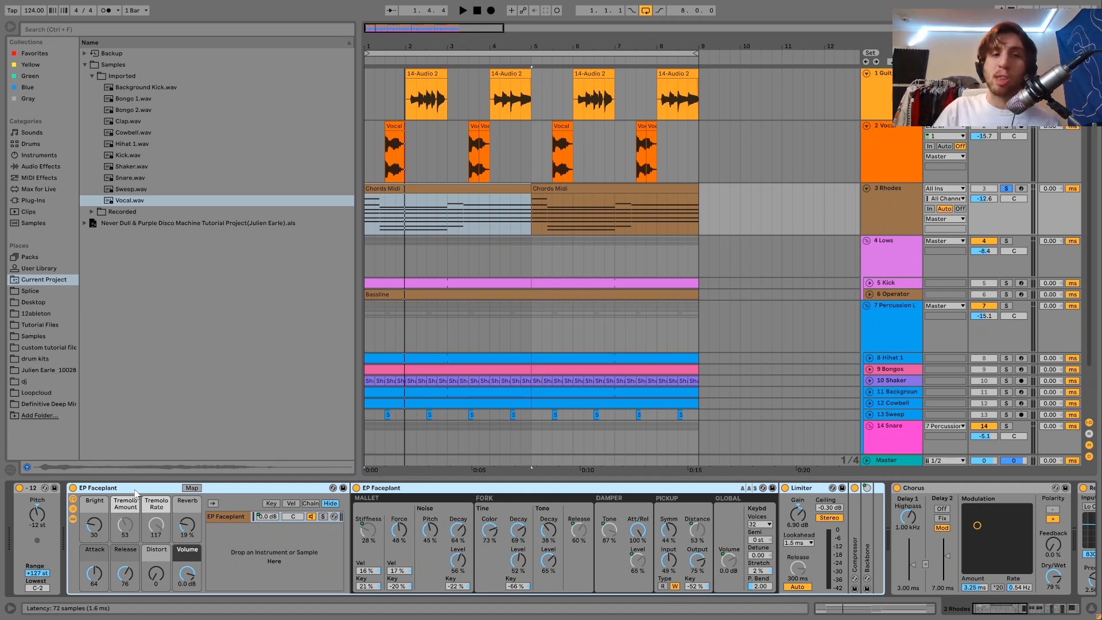
key("space")
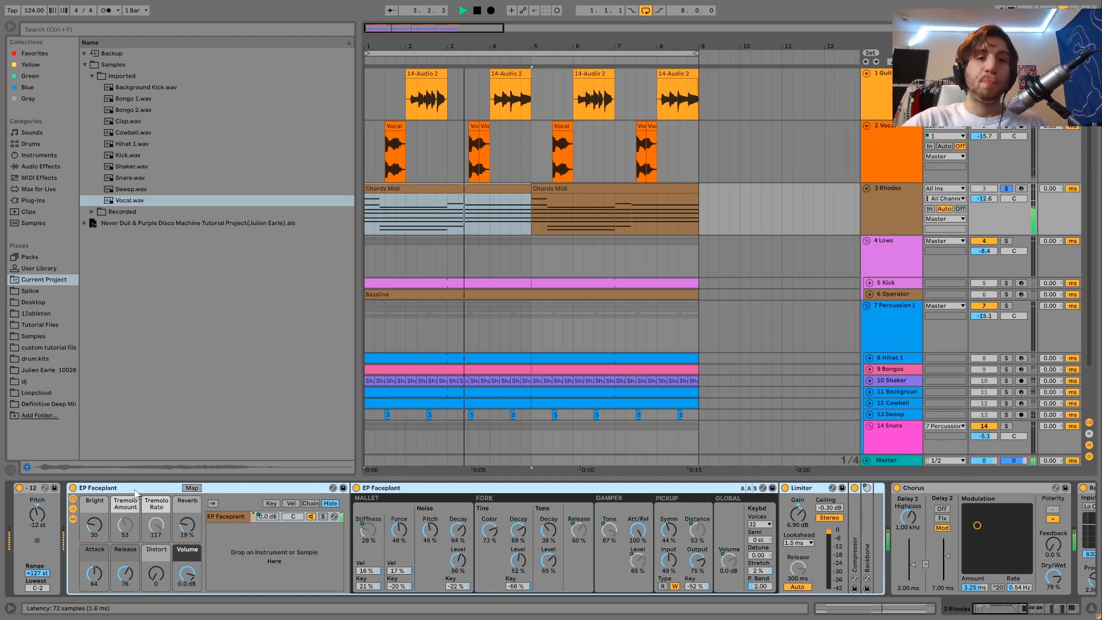
key("space")
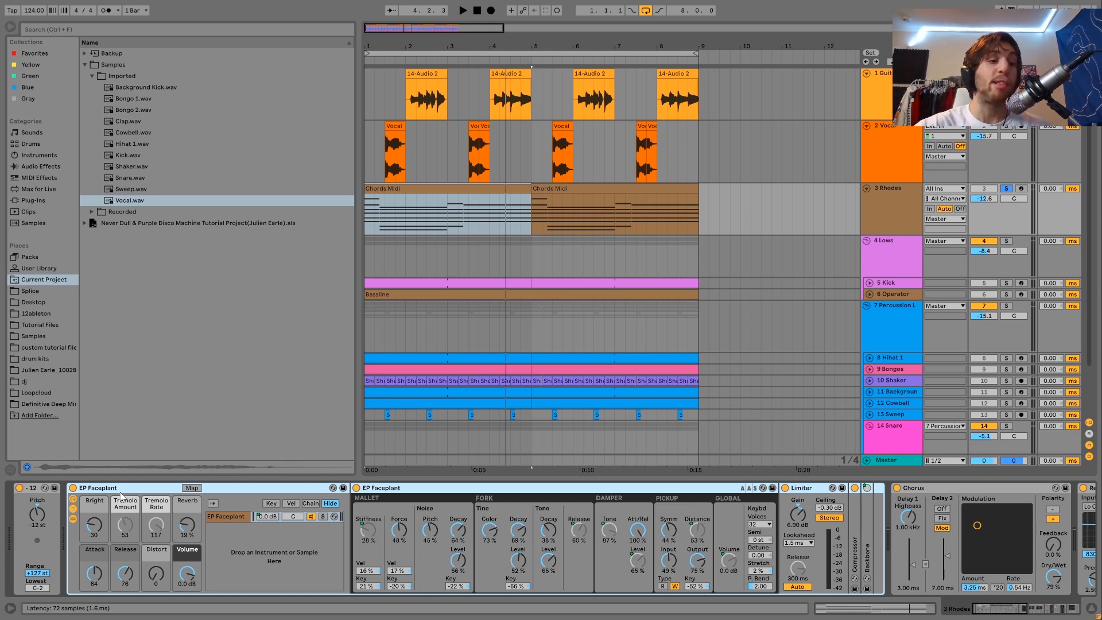
Hide the devices inside the EP Faceplant rack and examine the Chorus, Reverb and Drum Buss after it.
left_click(73, 519)
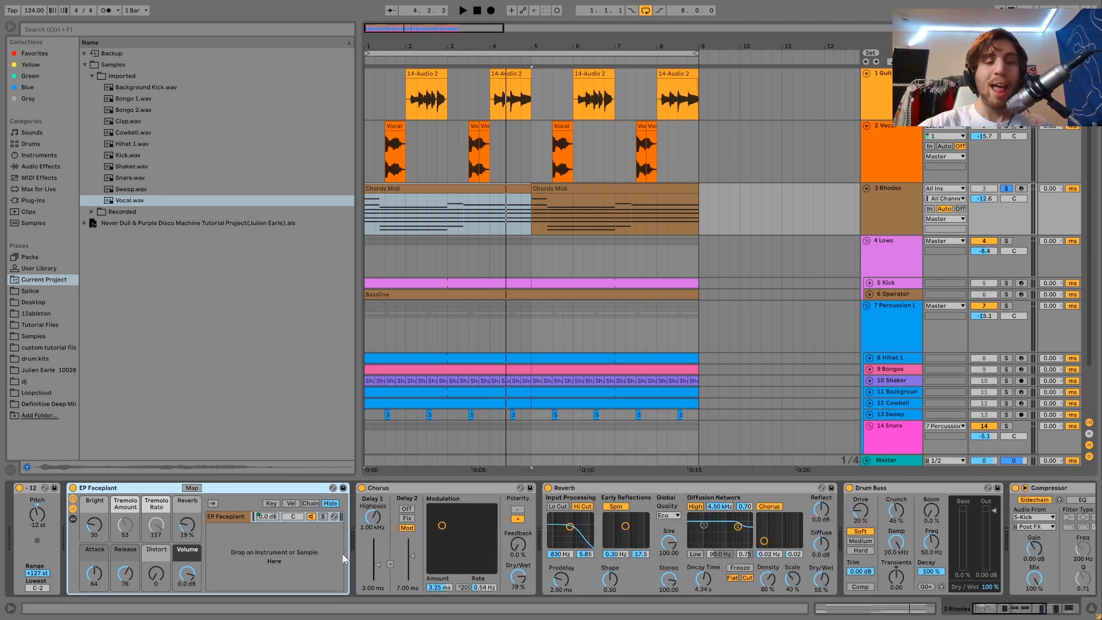
scroll(343, 553, "down", 3)
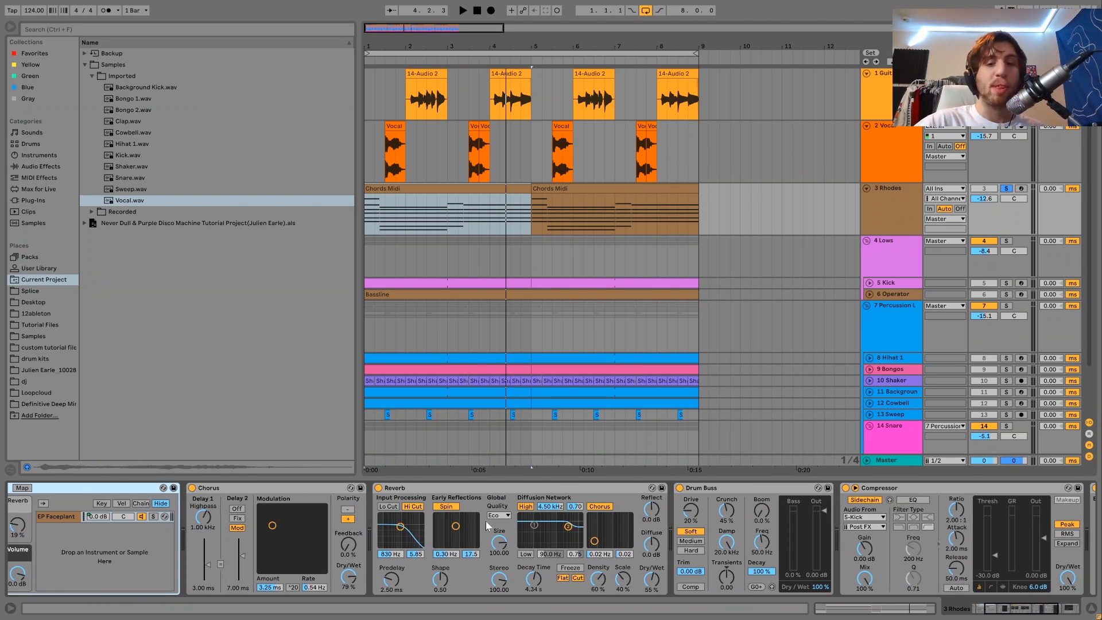
scroll(719, 487, "down", 4)
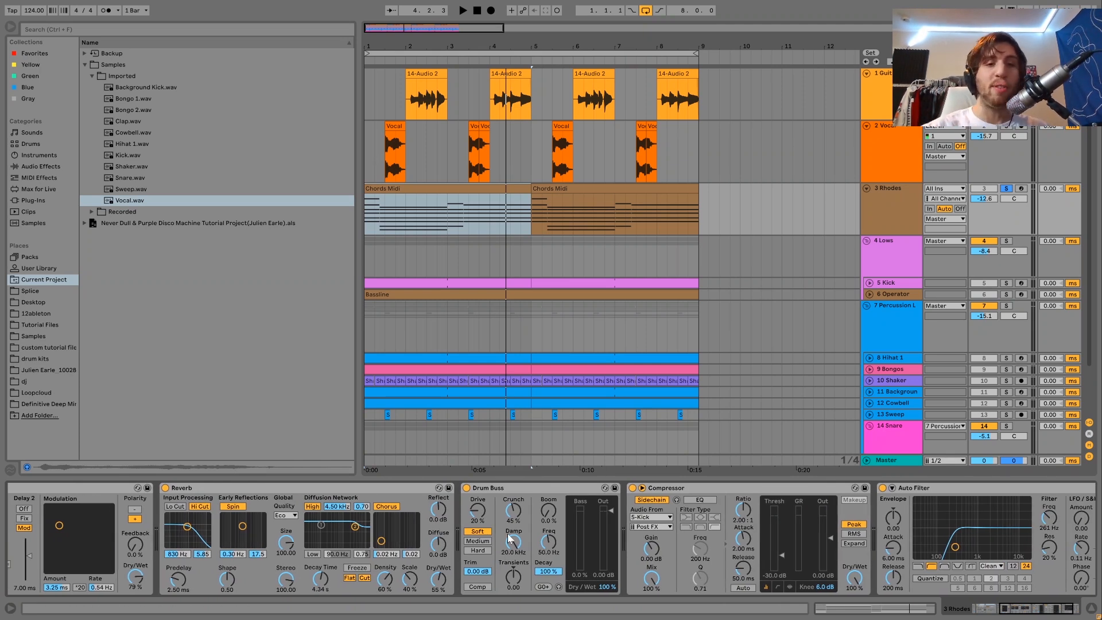
Play the soloed Rhodes with Drum Buss bypassed and re-enabled to compare the sound.
key("space")
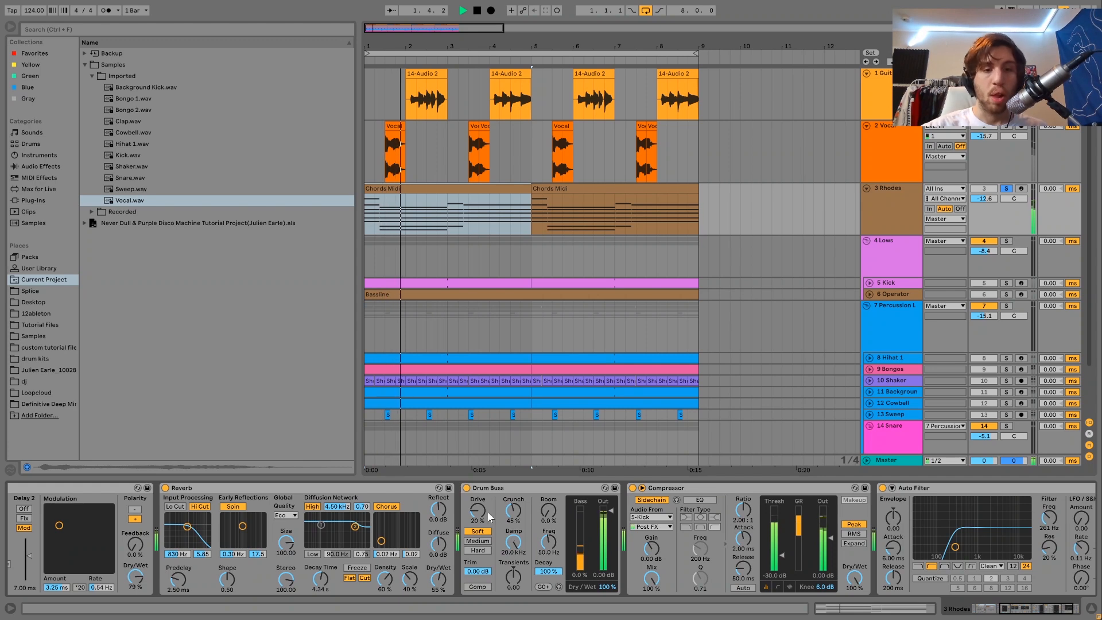
left_click(466, 488)
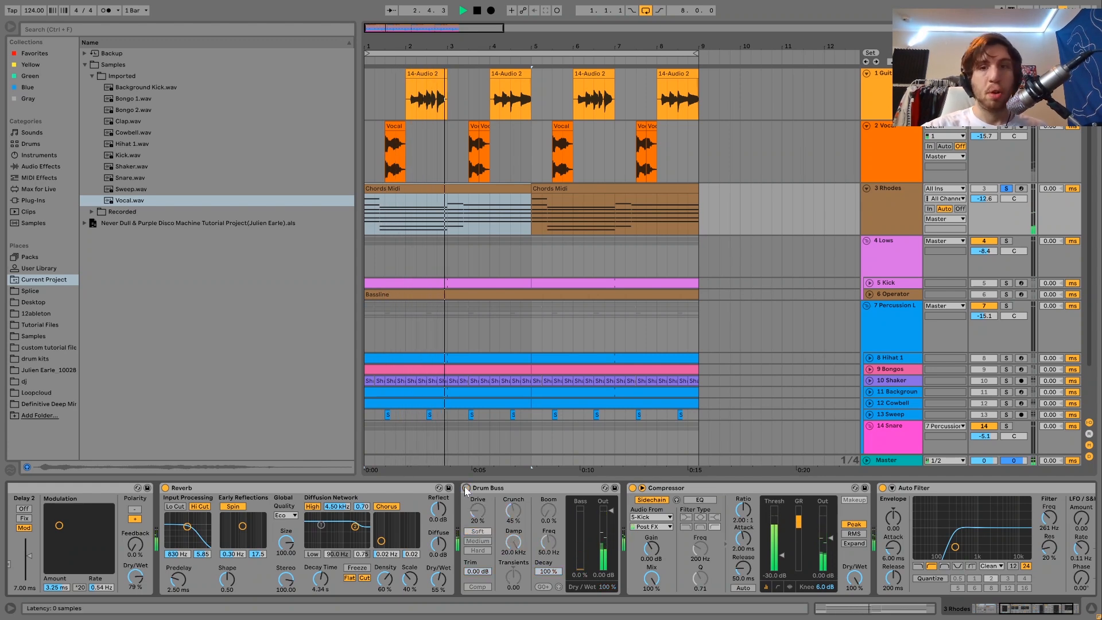
left_click(467, 488)
key("space")
key("space")
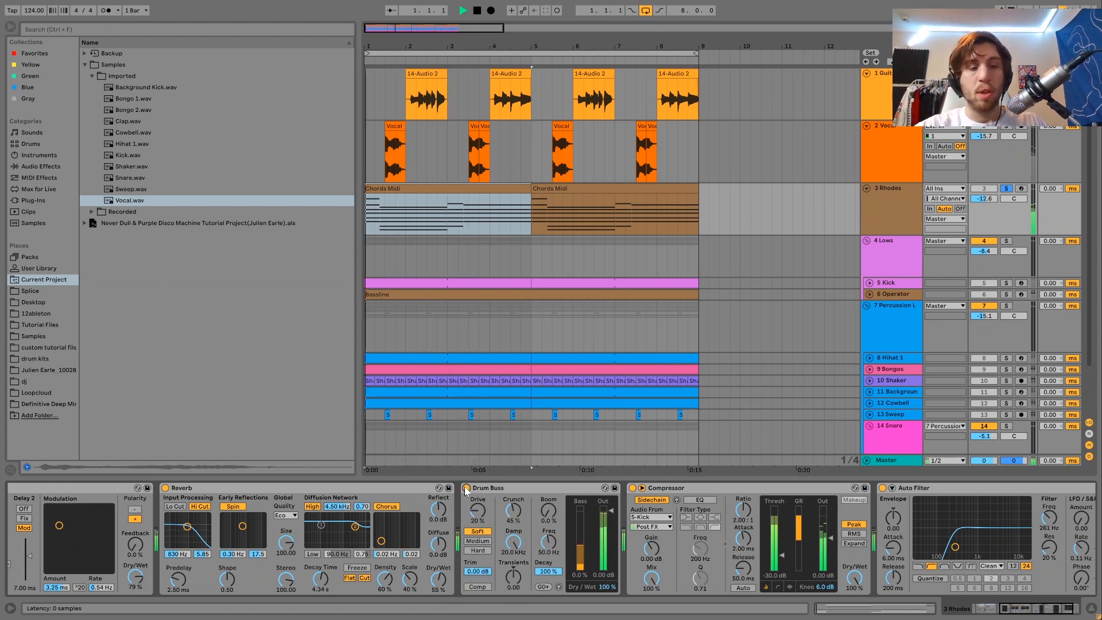
Stop playback and examine the sidechain Compressor and Auto Filter at the end of the Rhodes chain.
scroll(466, 491, "right", 1)
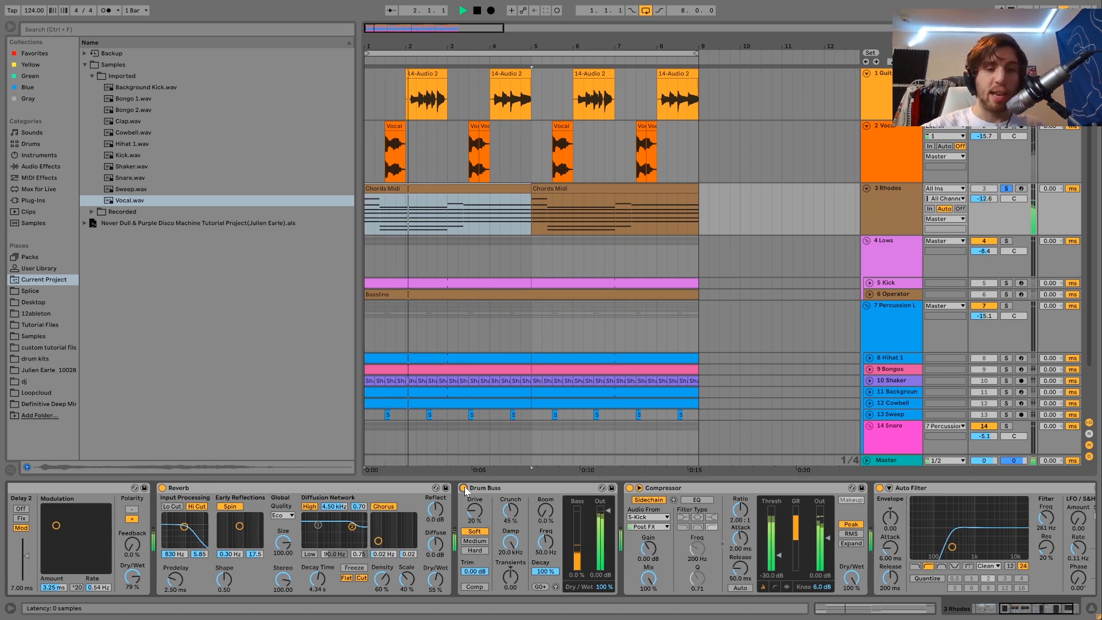
scroll(464, 487, "right", 3)
key("space")
scroll(464, 487, "right", 5)
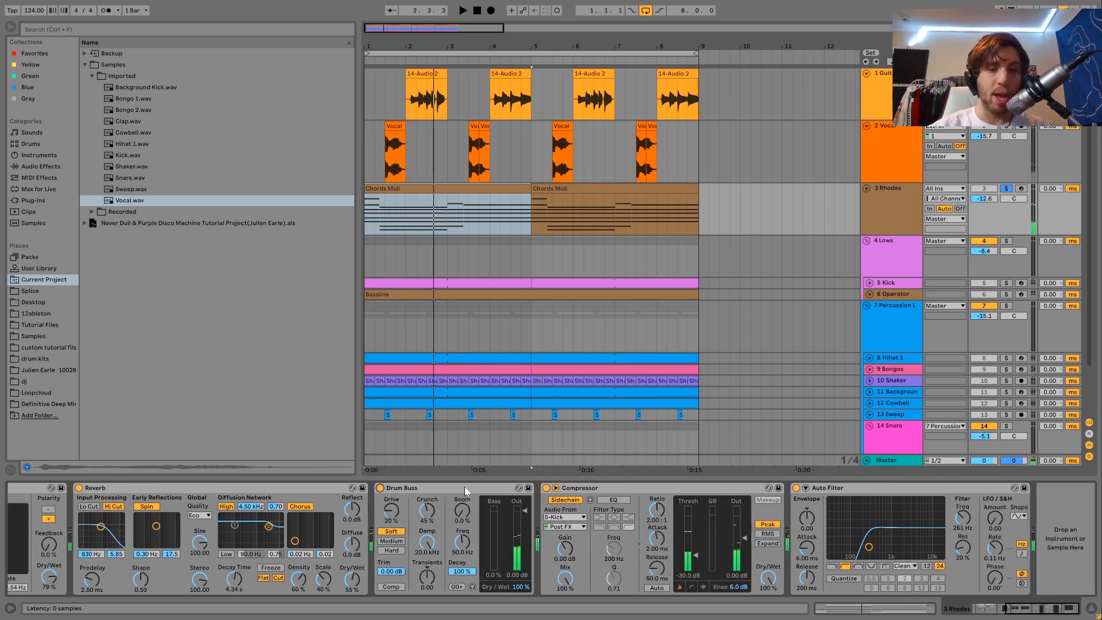
left_click(573, 493)
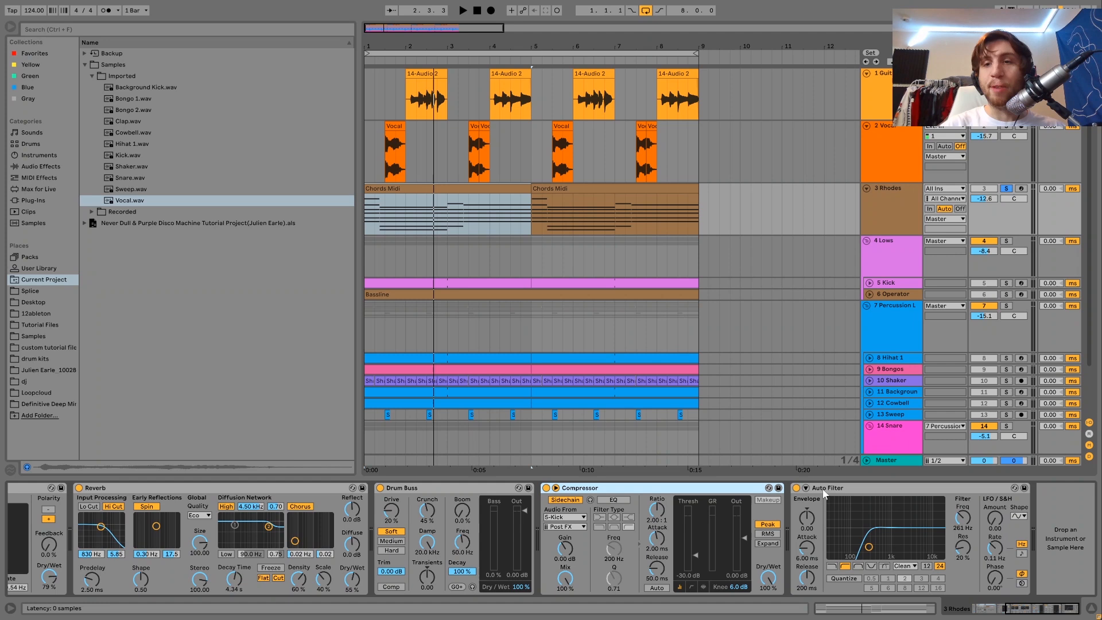
Solo and unfold the Kick track with its devices shown, and play it from the start.
left_click(1006, 283)
double_click(909, 284)
key("space")
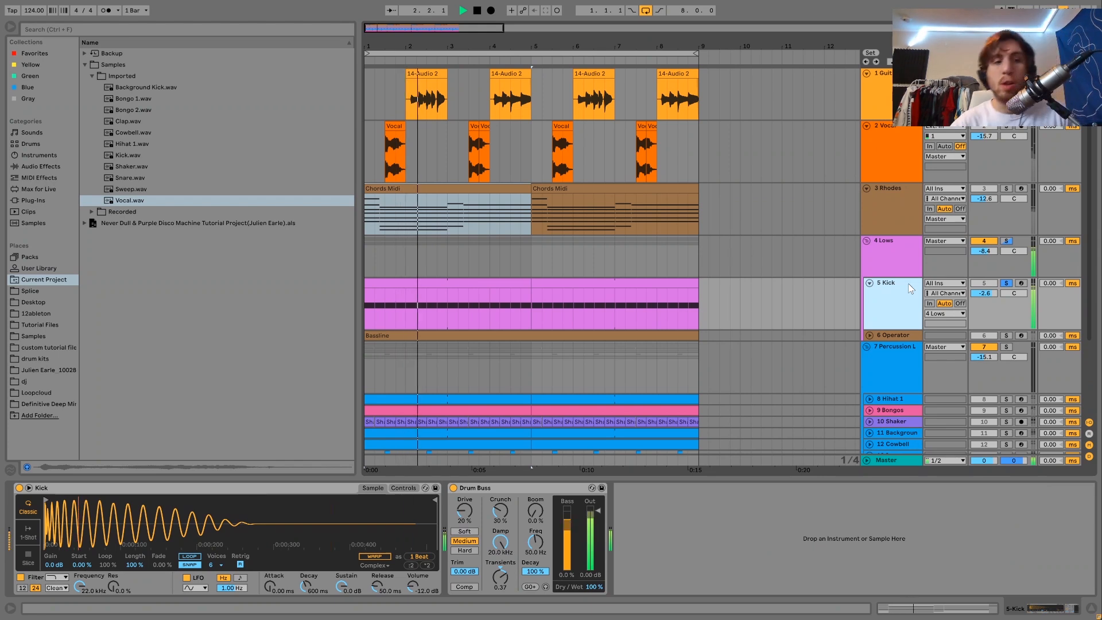
key("space")
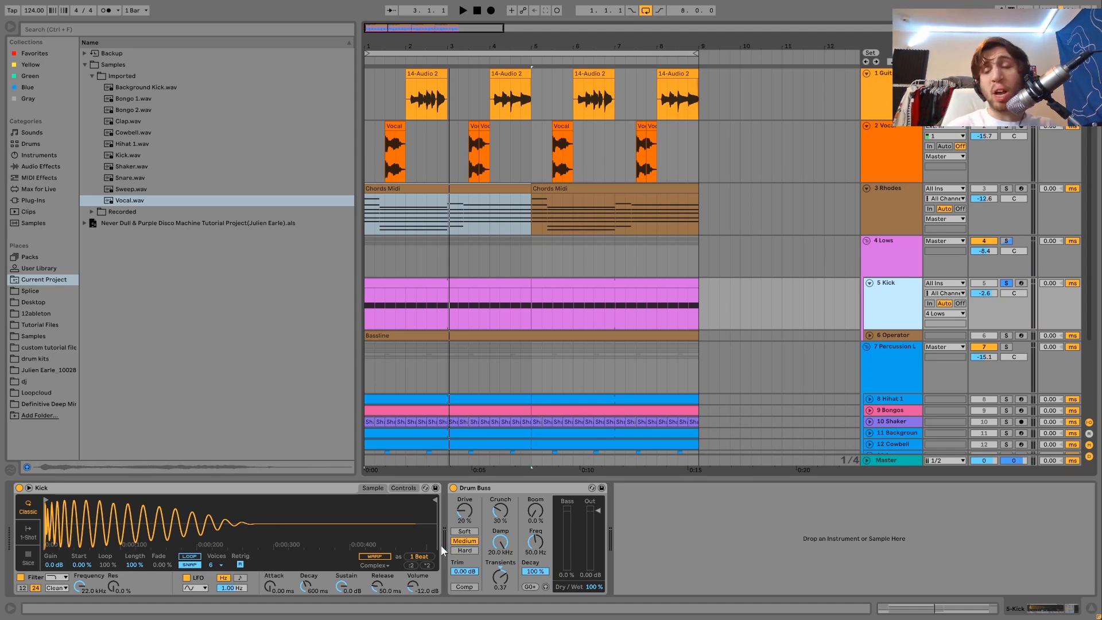
Play the soloed Kick track once more and select its Drum Buss for inspection.
left_click(1006, 284)
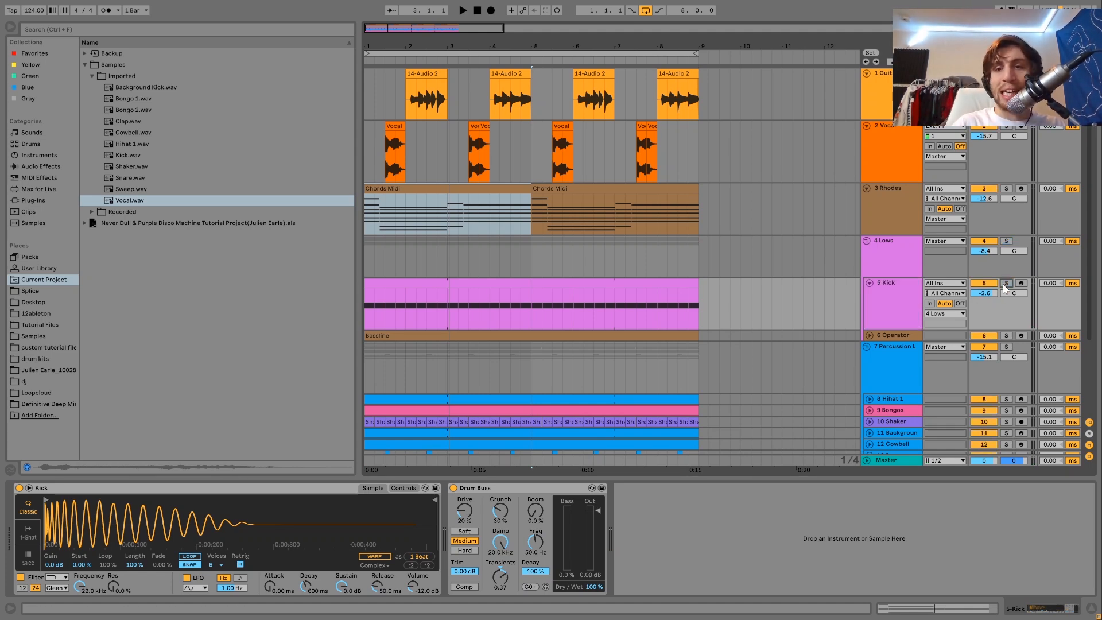
left_click(1006, 283)
key("space")
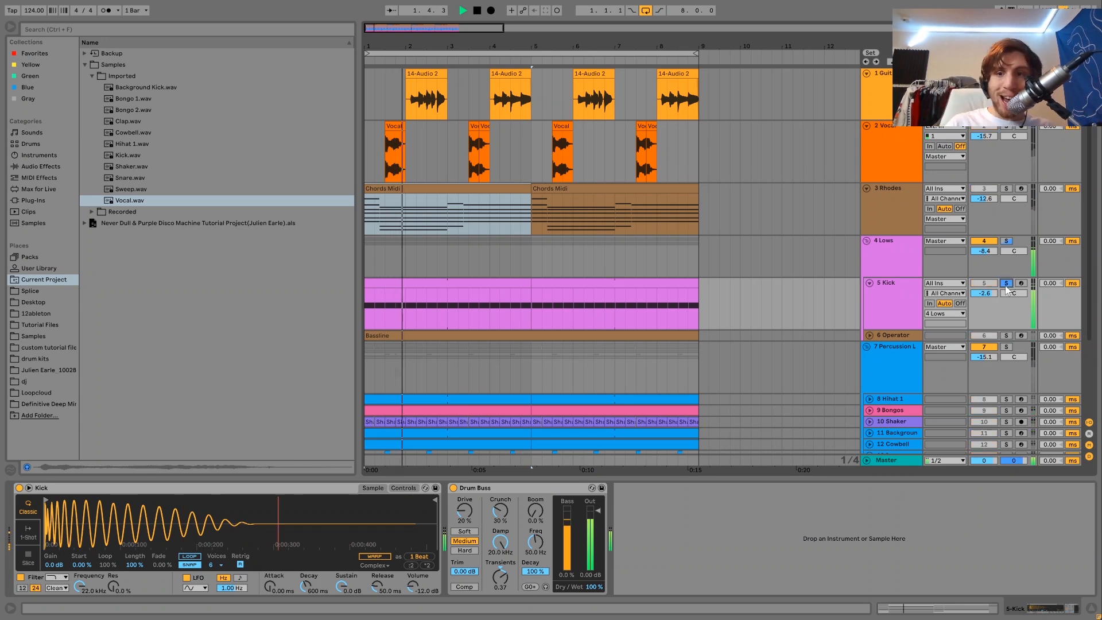
left_click(874, 322)
key("space")
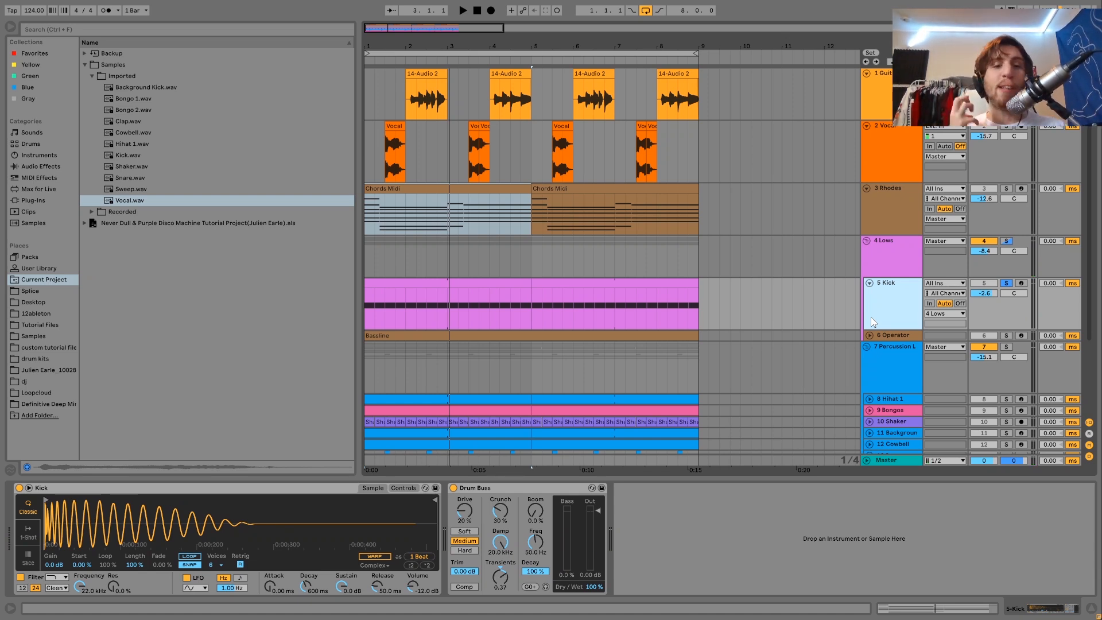
left_click(511, 491)
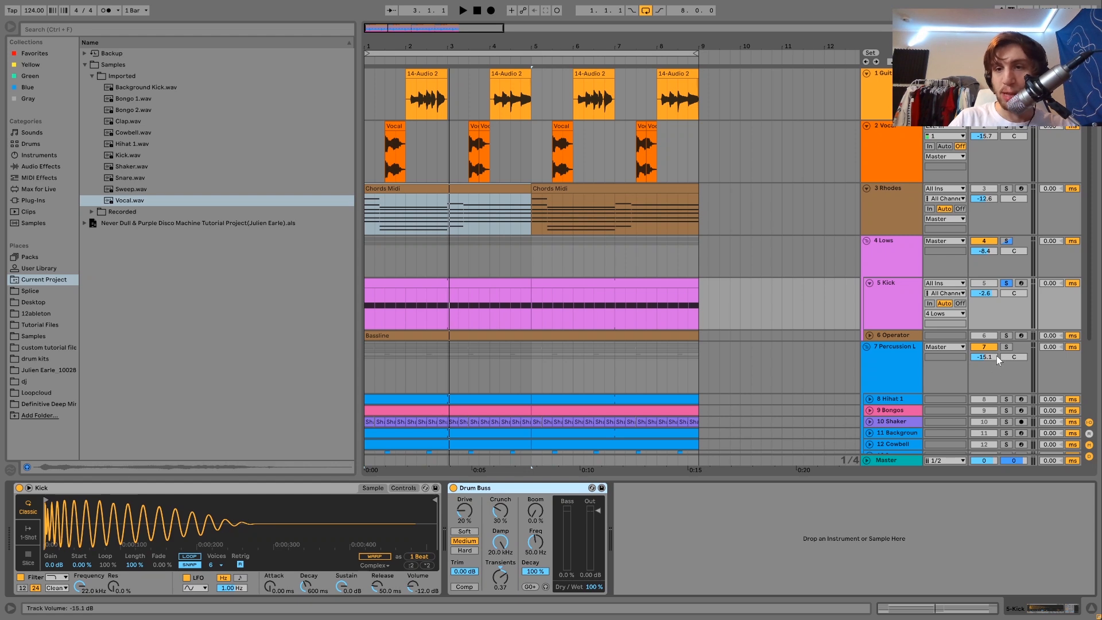
Unsolo the Kick track and play it within the full mix from the start.
left_click(1006, 283)
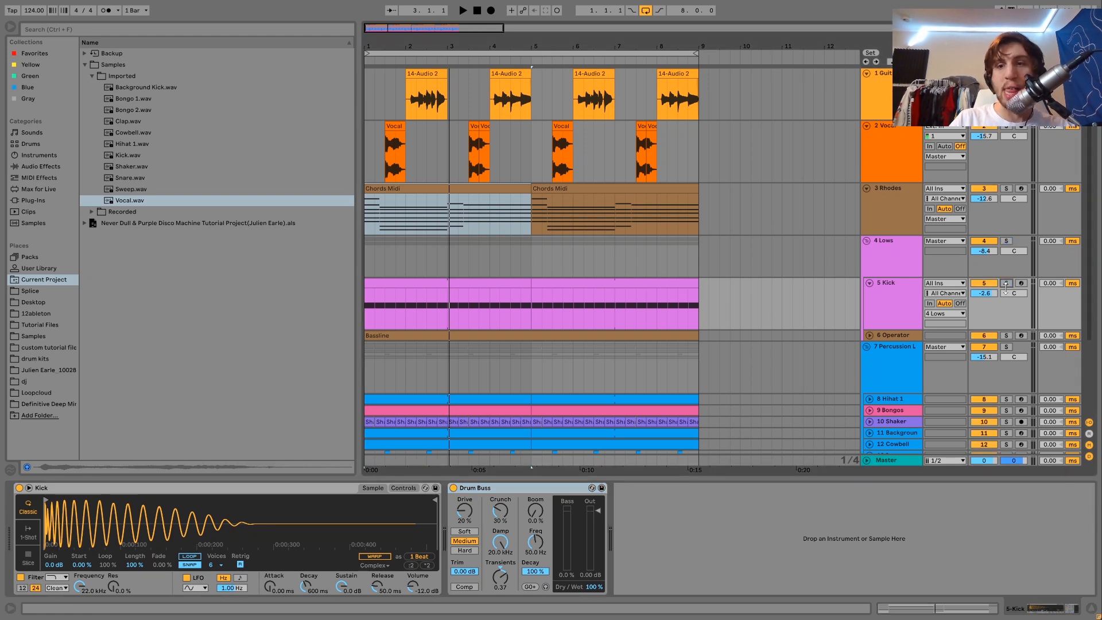
left_click(906, 307)
key("space")
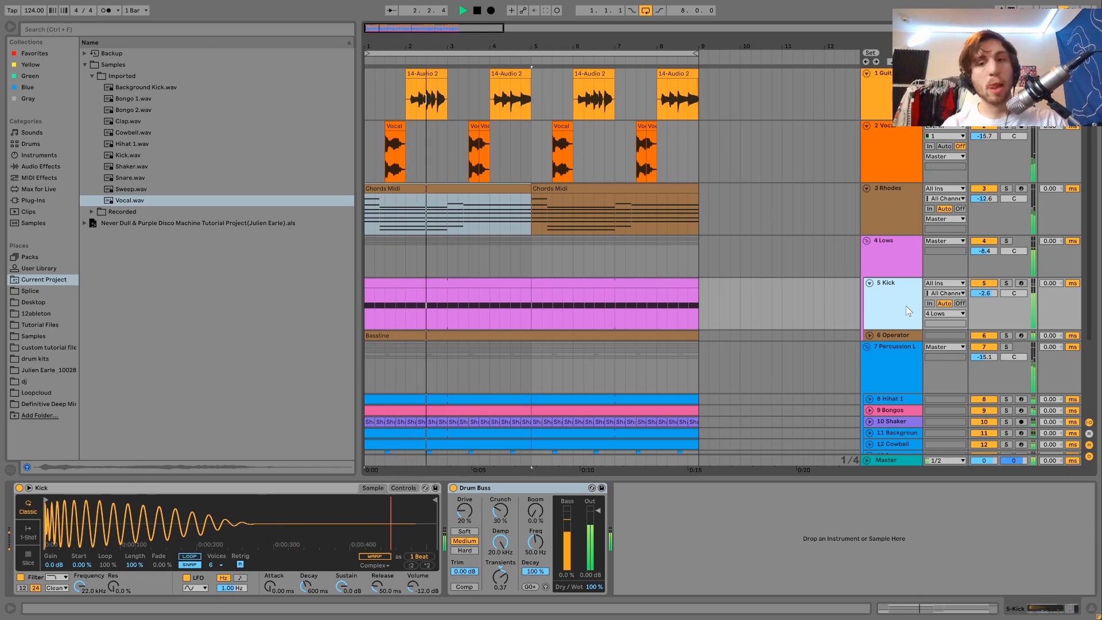
Solo and unfold the Operator bass track, play it from the start, and open the Bassline clip's notes during playback.
key("space")
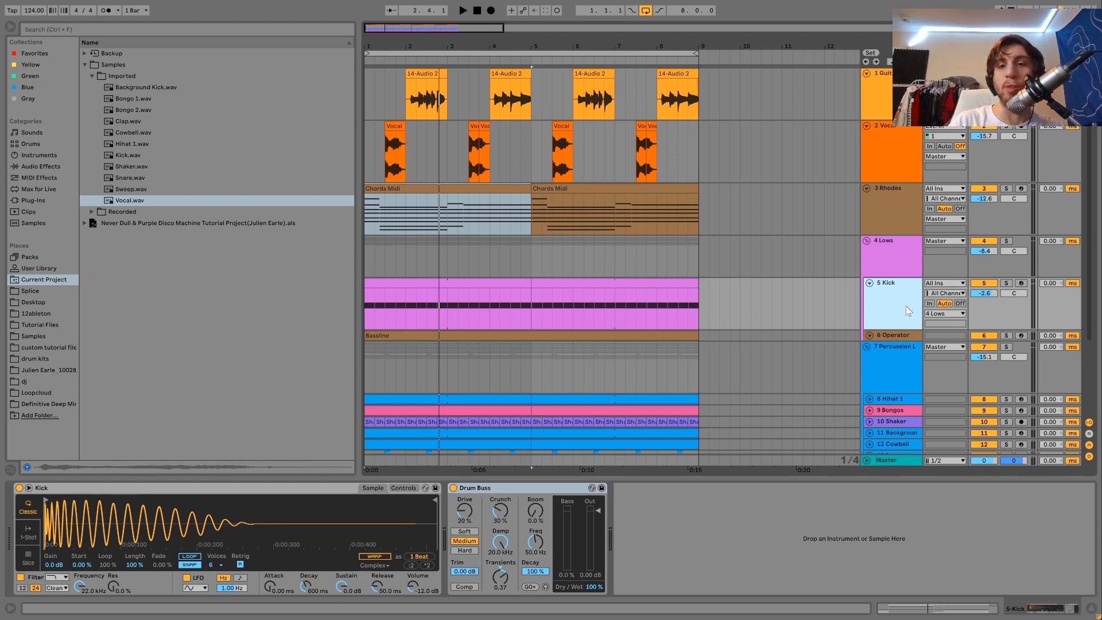
left_click(1006, 335)
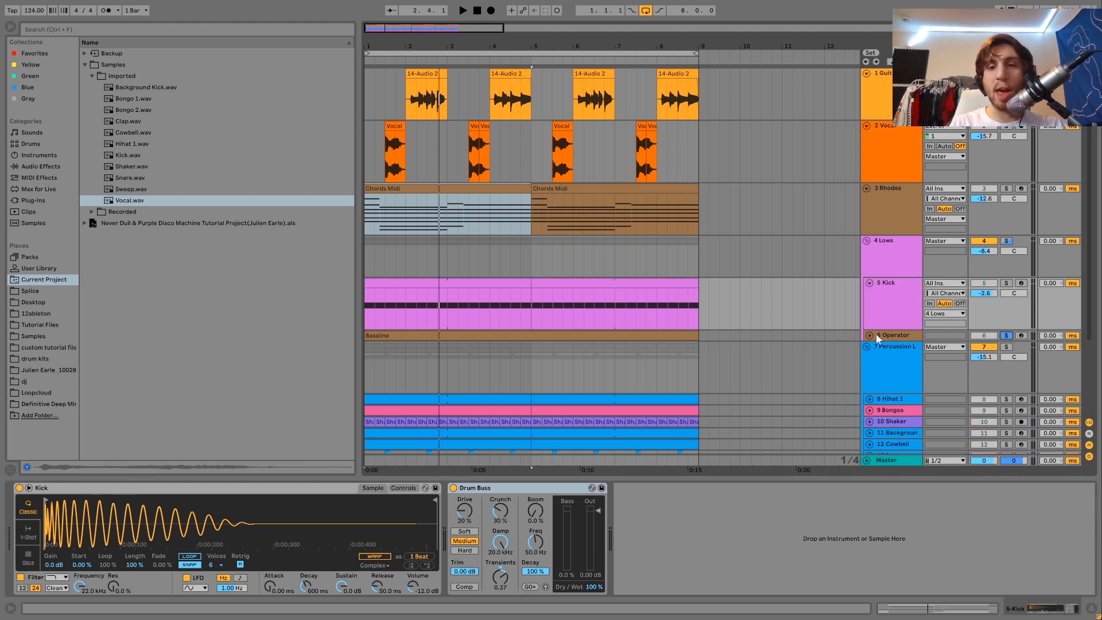
left_click(877, 333)
left_click(870, 334)
key("space")
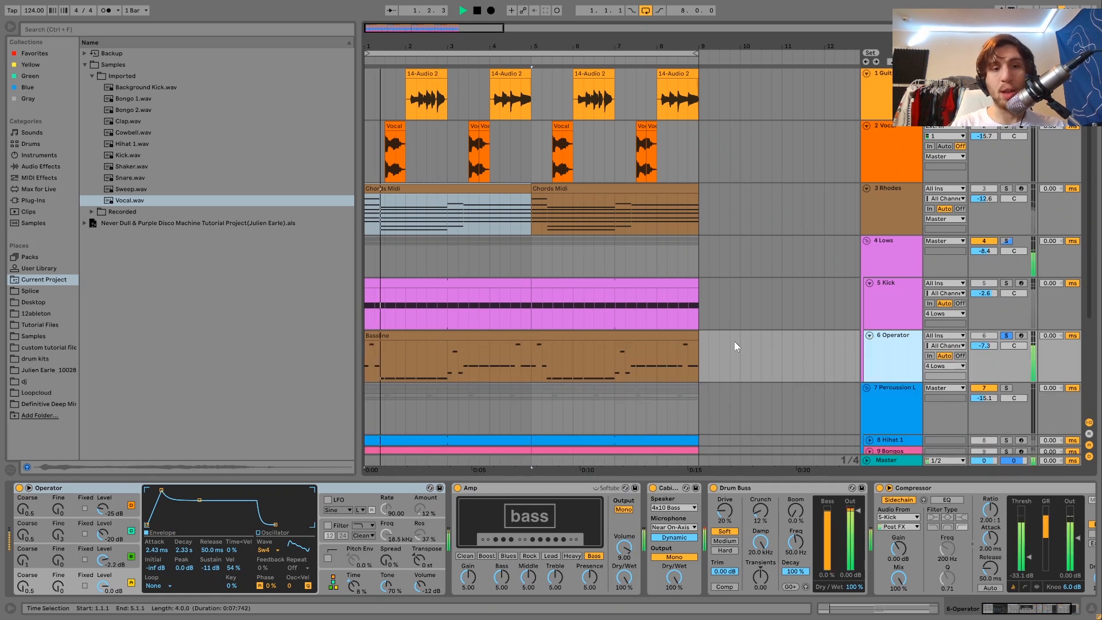
double_click(631, 341)
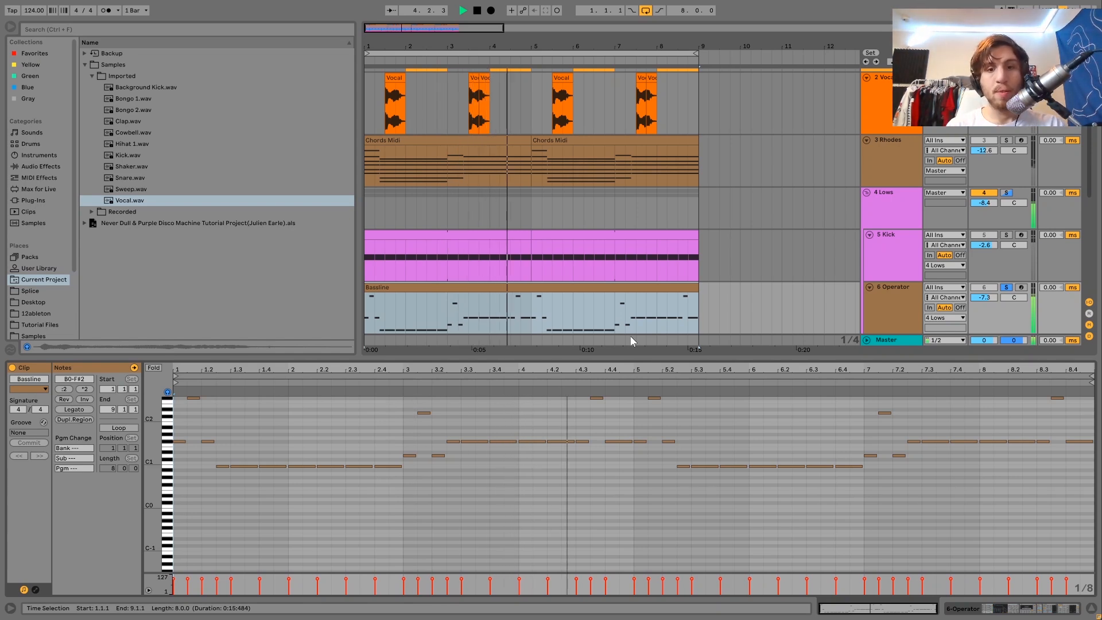
key("space")
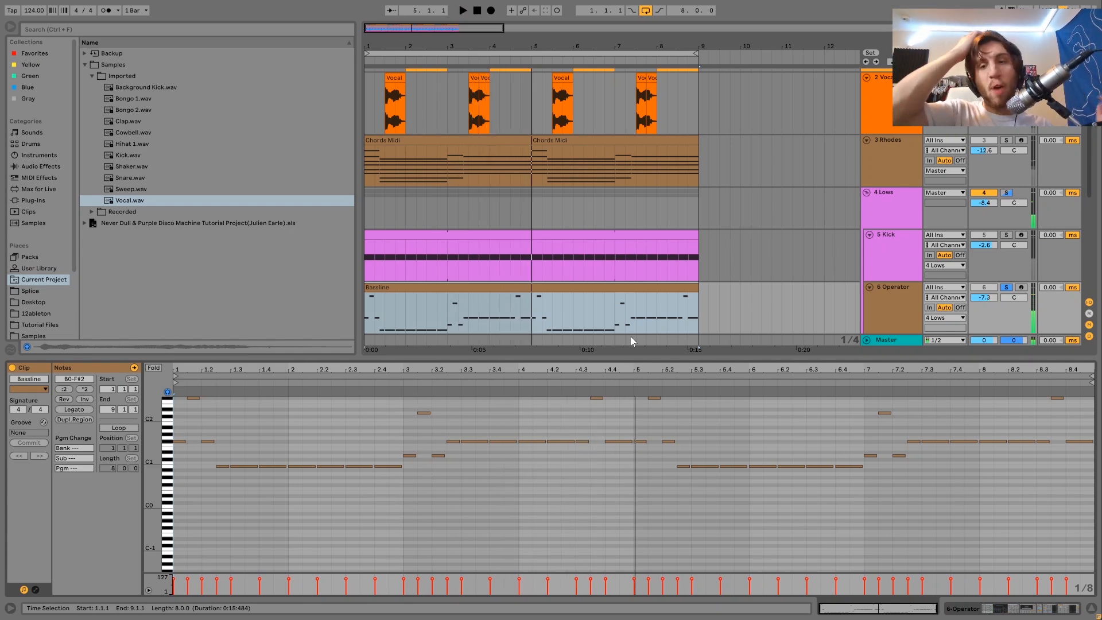
Solo the Rhodes track alongside the Operator bass and play both briefly from the start.
left_click(1008, 142)
key("space")
key("space")
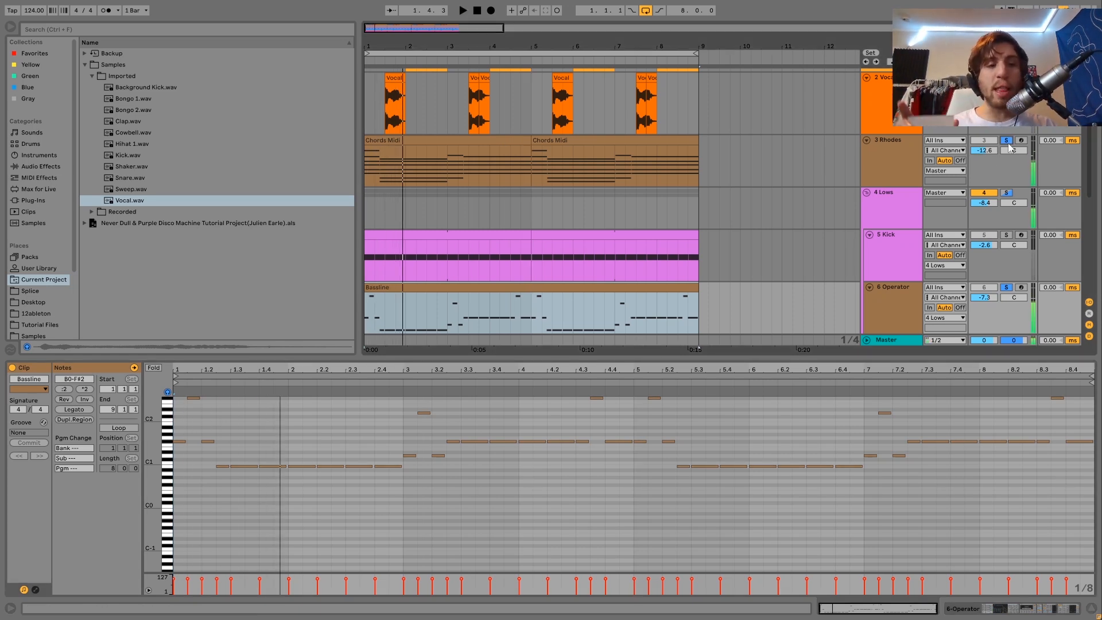
Select the high D2 note in bar 3 of the Bassline, shift it down an octave and restore it.
left_click(424, 414)
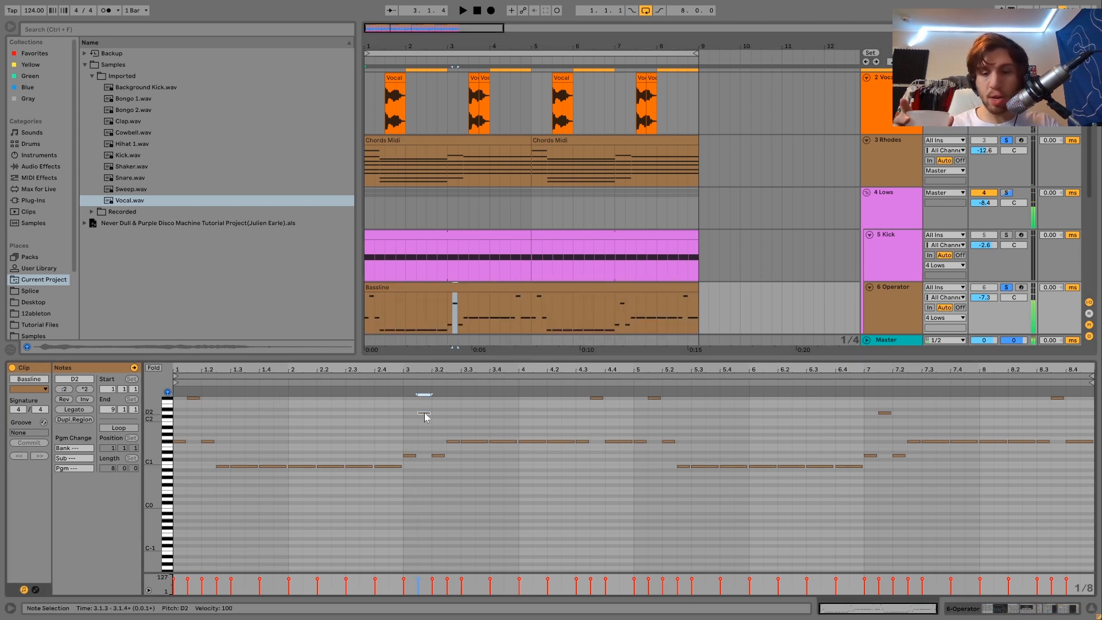
key("shift+Down")
key("shift+Up")
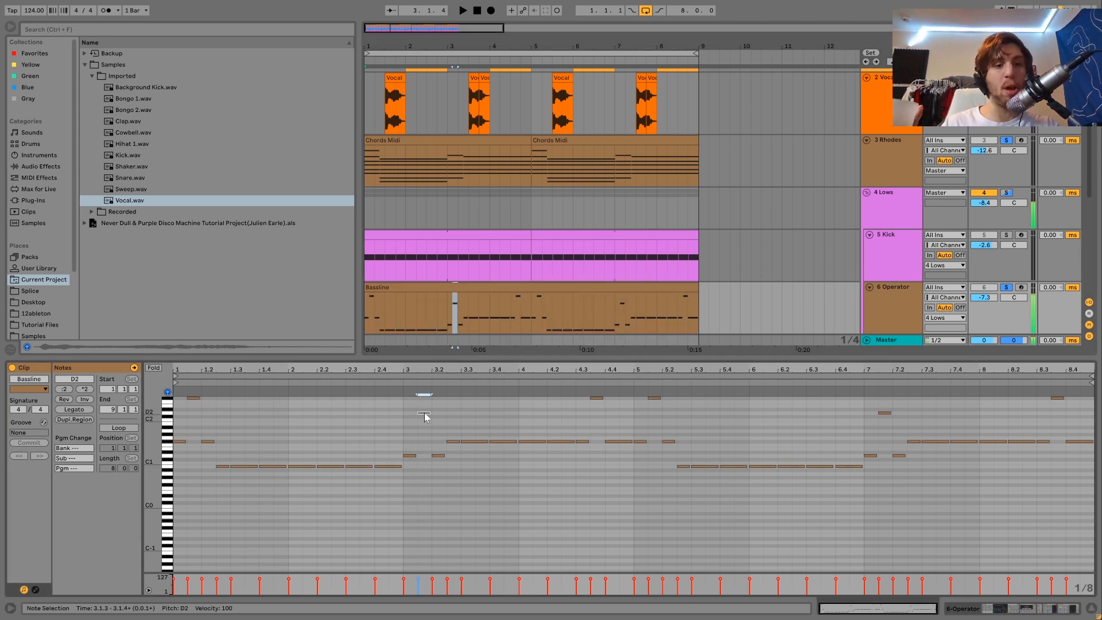
Play the project, unsolo the bass and Rhodes to hear the full mix, and show the Operator track's devices.
key("space")
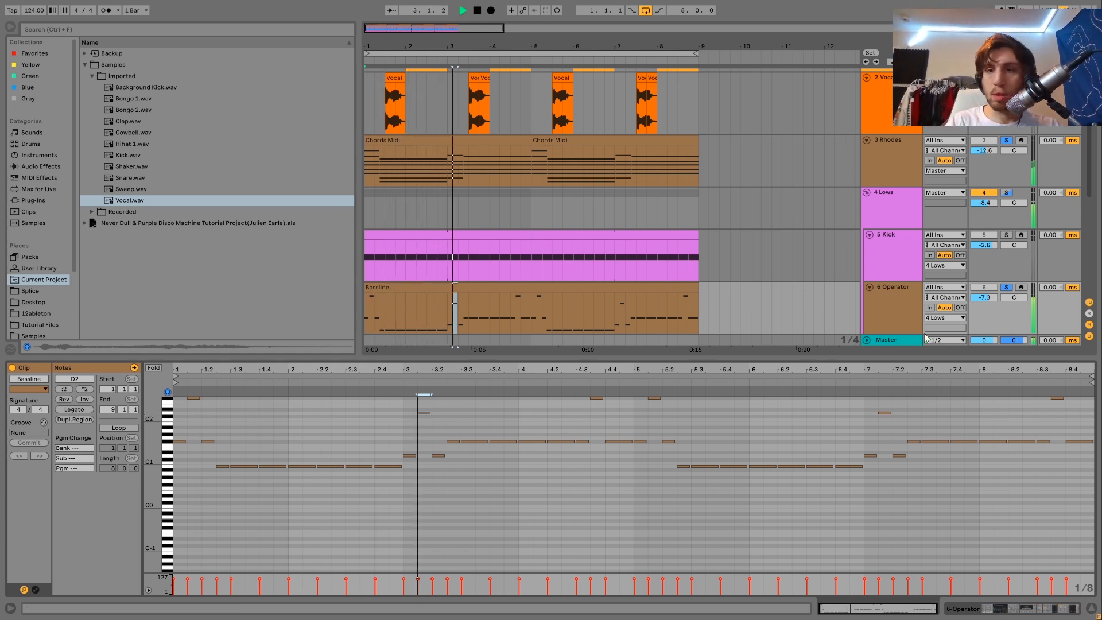
left_click(1007, 288)
left_click(899, 297)
double_click(900, 296)
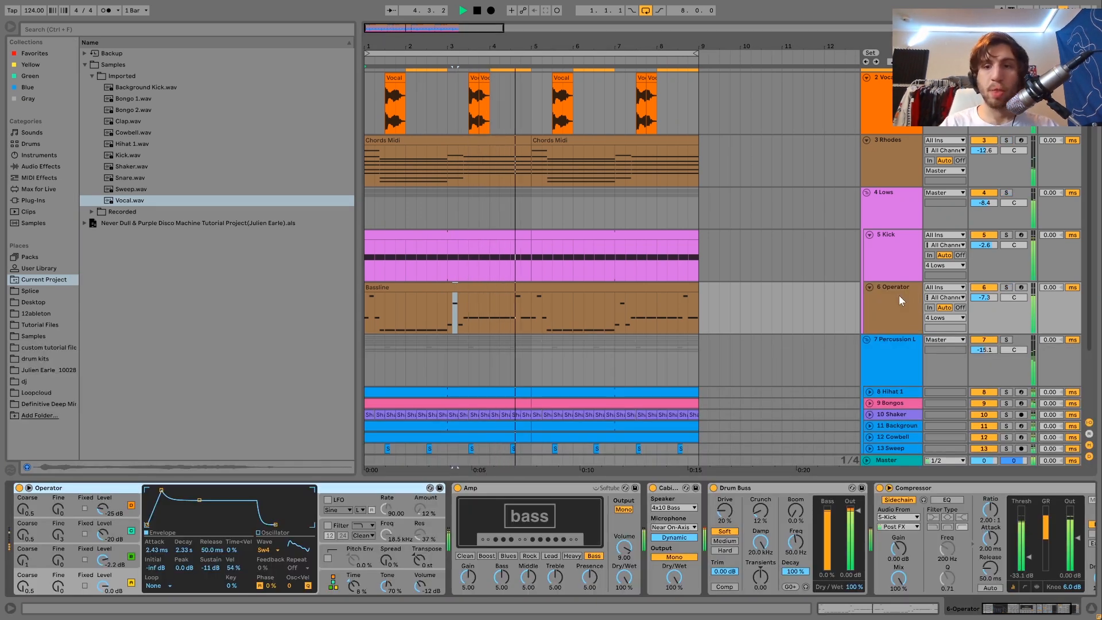
left_click(899, 295)
key("space")
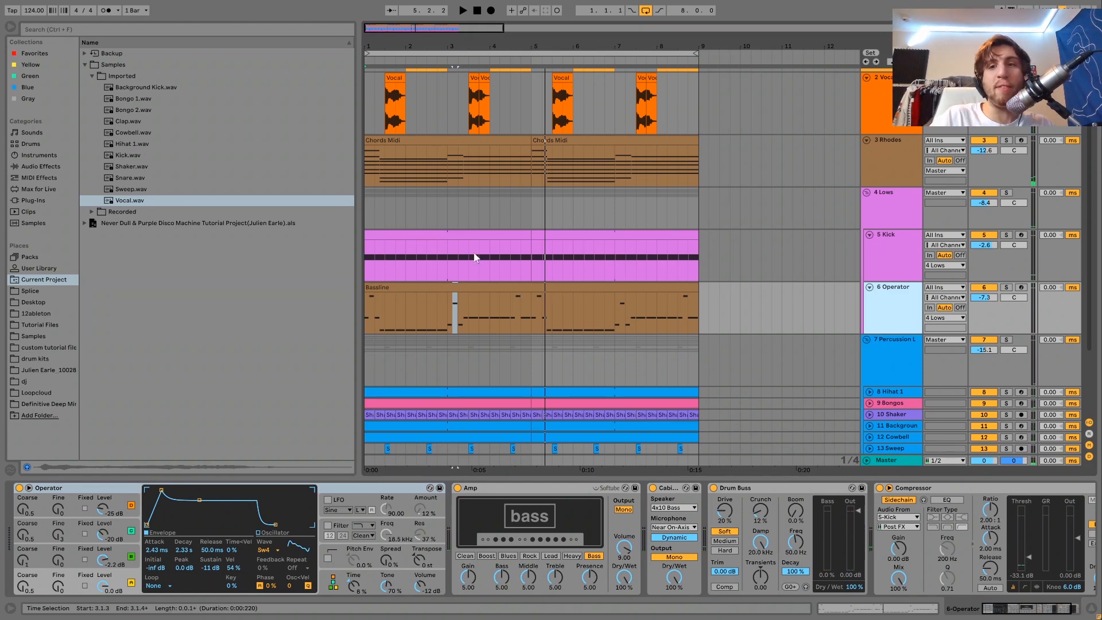
Reopen the Bassline clip's notes and play the full mix briefly from the start.
double_click(406, 287)
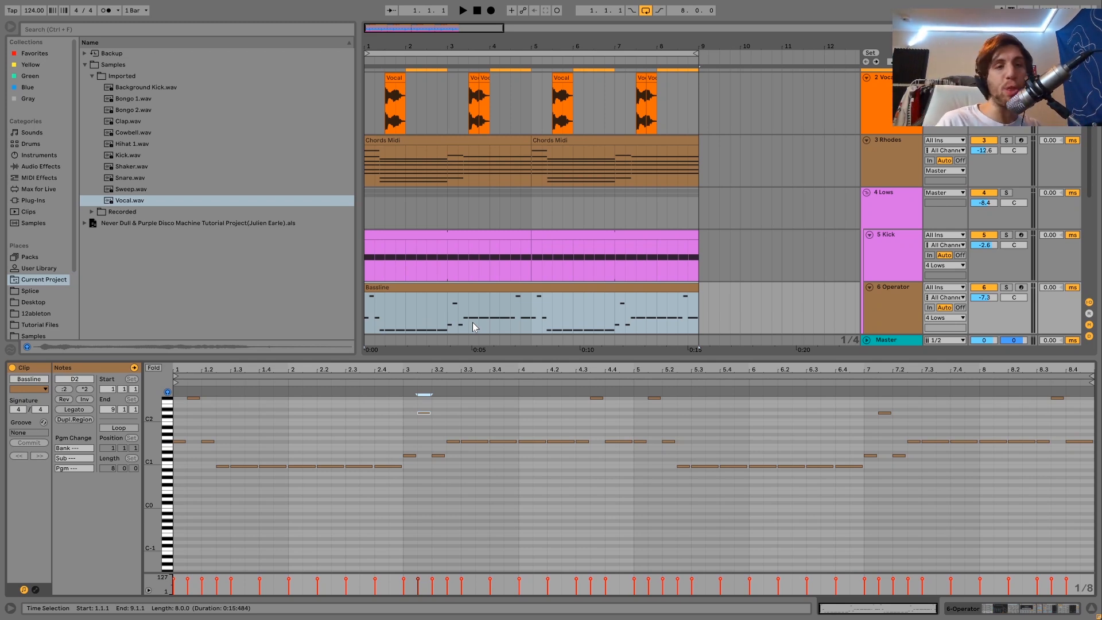
key("space")
key("space")
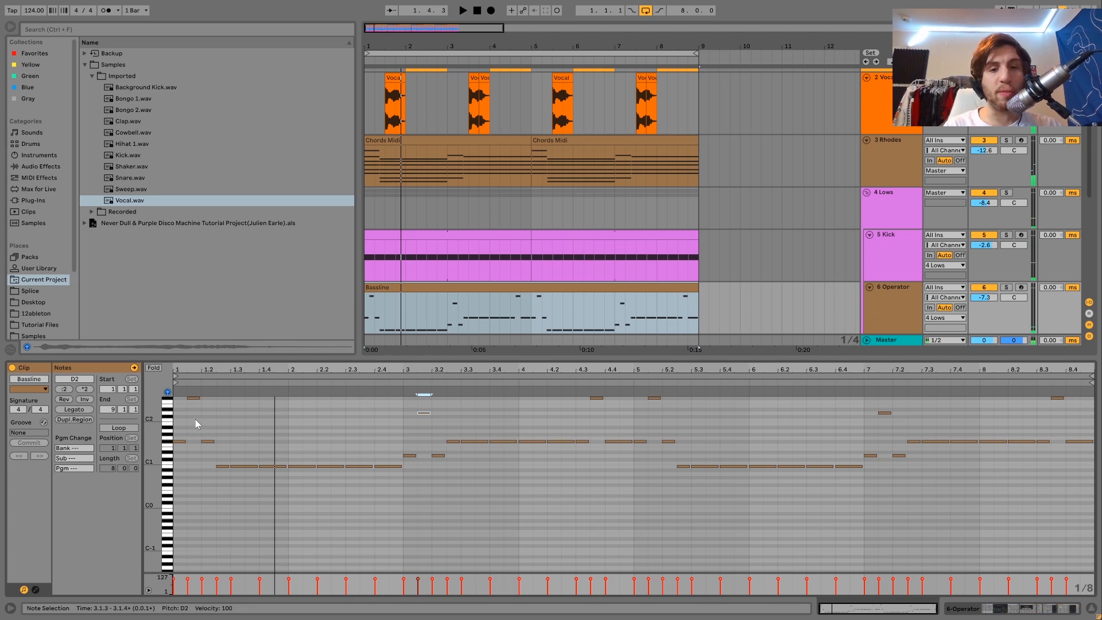
Select the Bassline's opening note and the F#2 note above it for comparison, and play the passage.
left_click(194, 398)
left_click(180, 441)
left_click(194, 401)
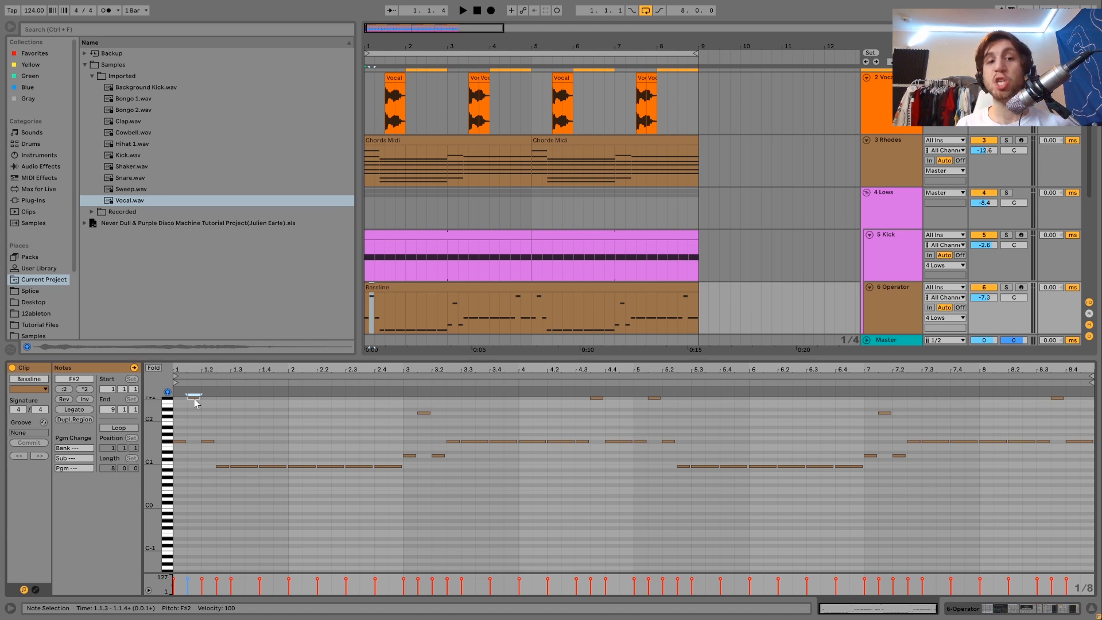
key("space")
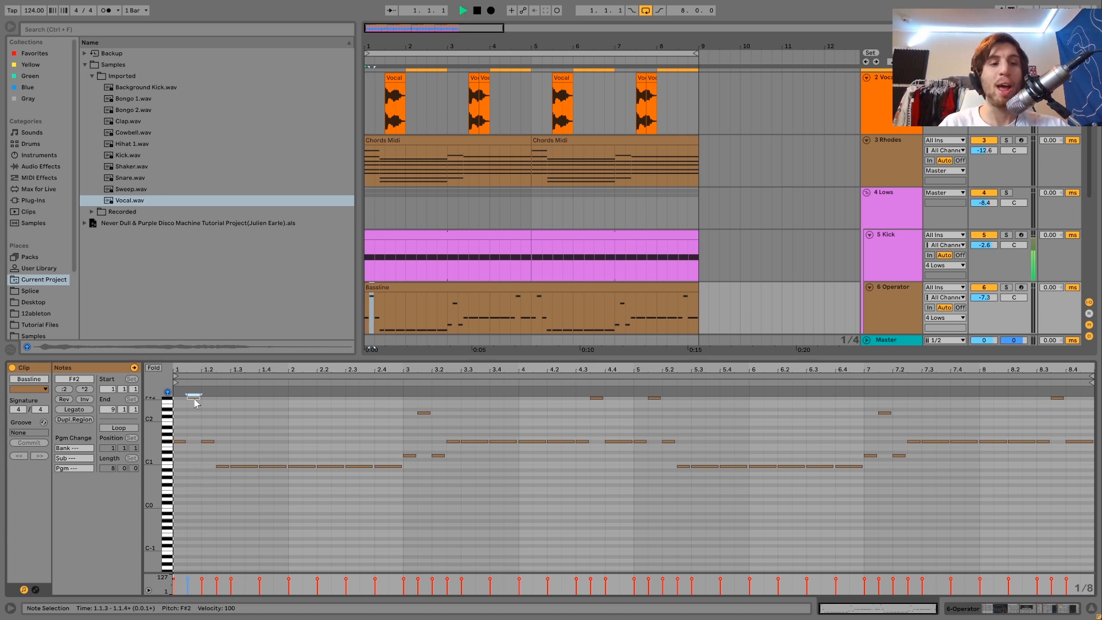
key("space")
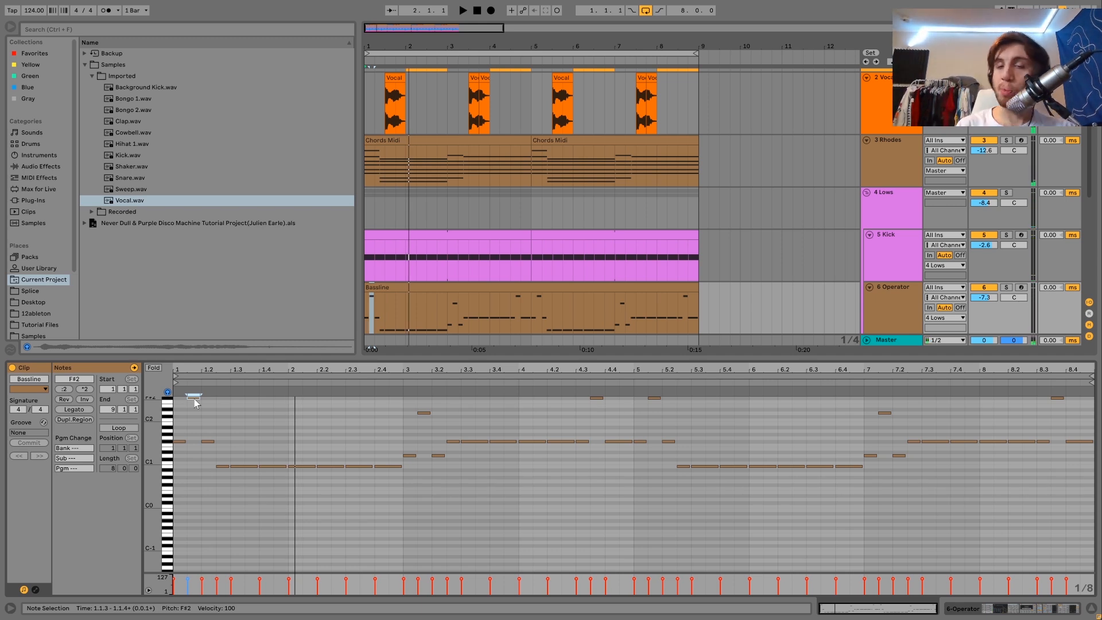
Solo the Operator track and examine the envelopes of oscillators C, B and A, with a short playback.
left_click(886, 307)
left_click(1007, 287)
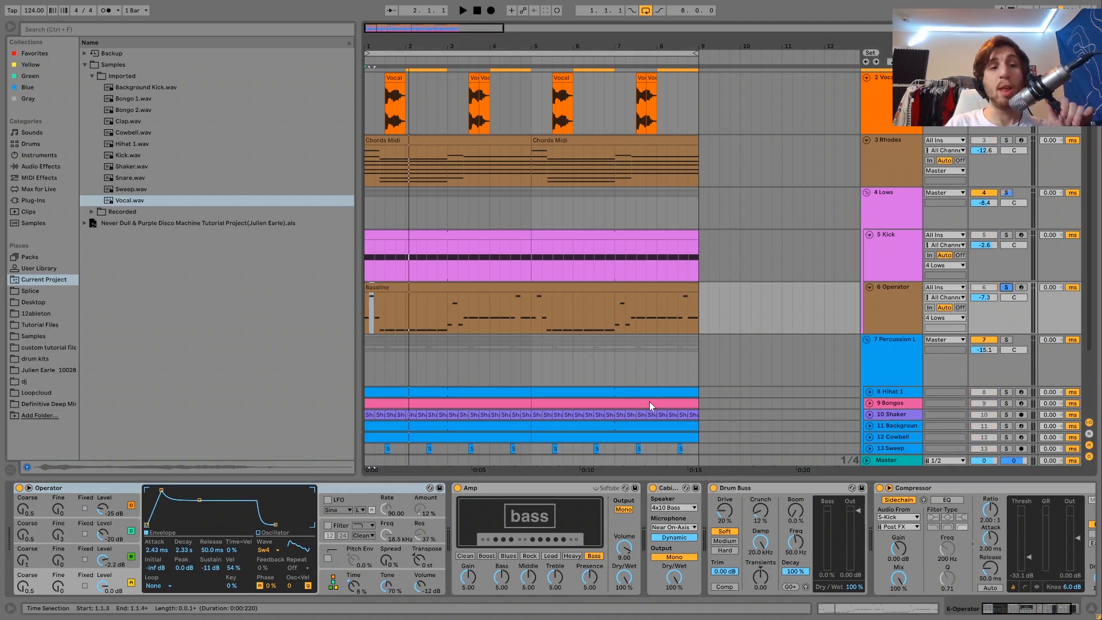
left_click(120, 558)
left_click(121, 538)
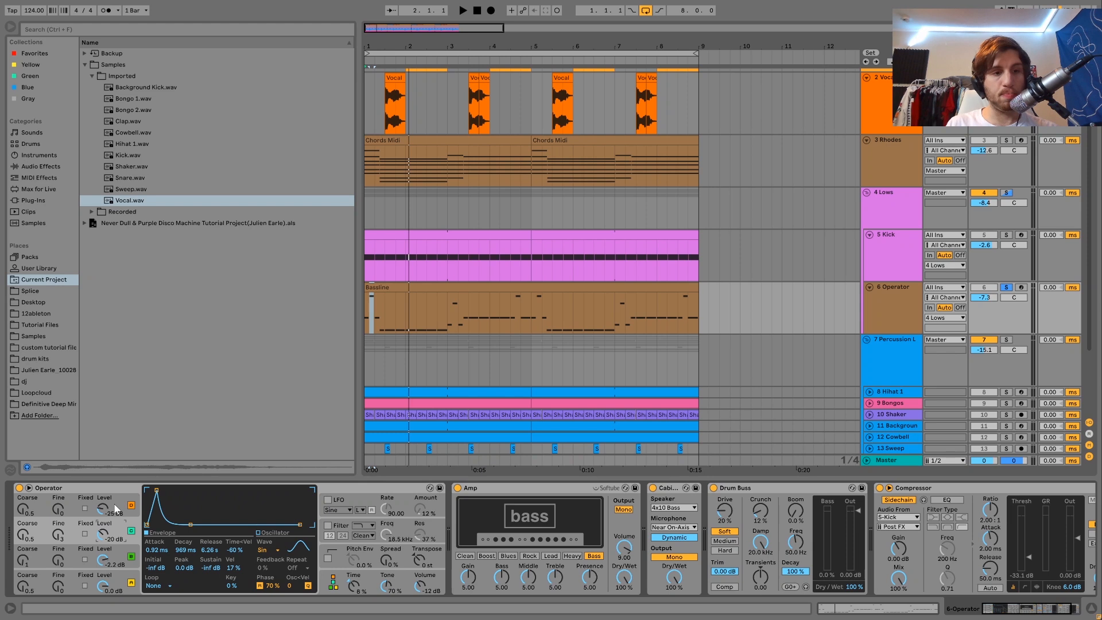
left_click(117, 508)
key("space")
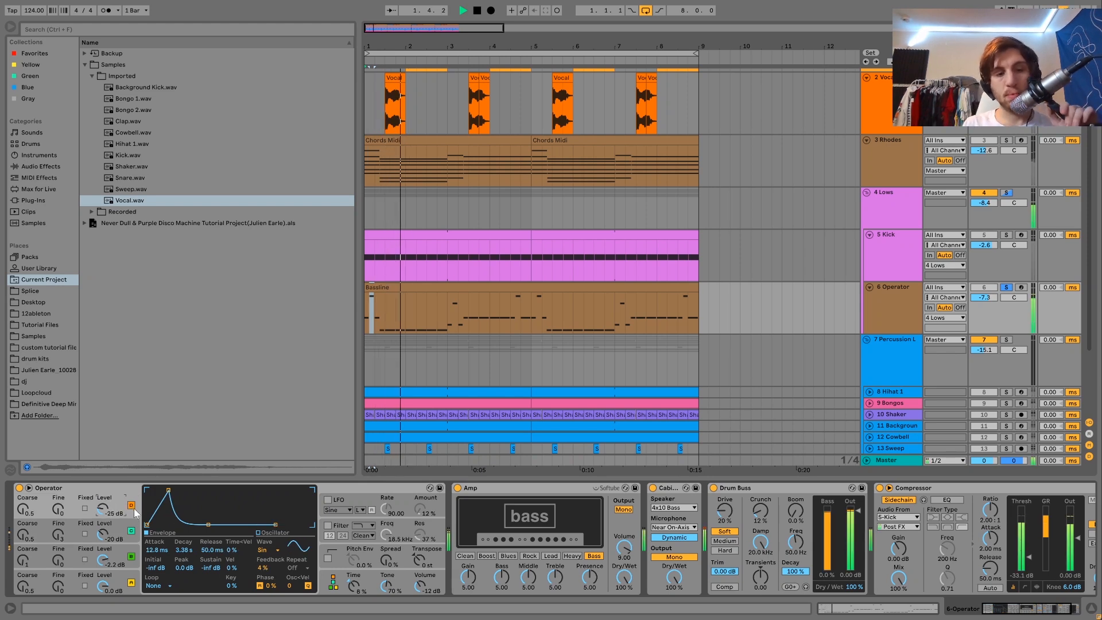
key("space")
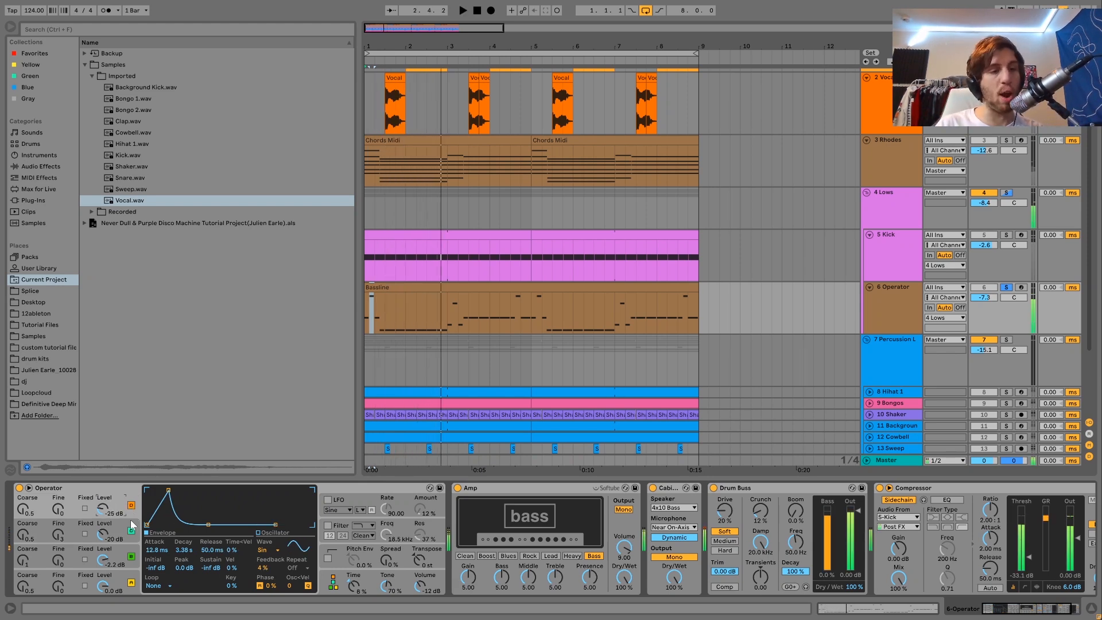
Show oscillator D's envelope and waveform, play the soloed bass, and display Operator's algorithm and global settings.
left_click(119, 581)
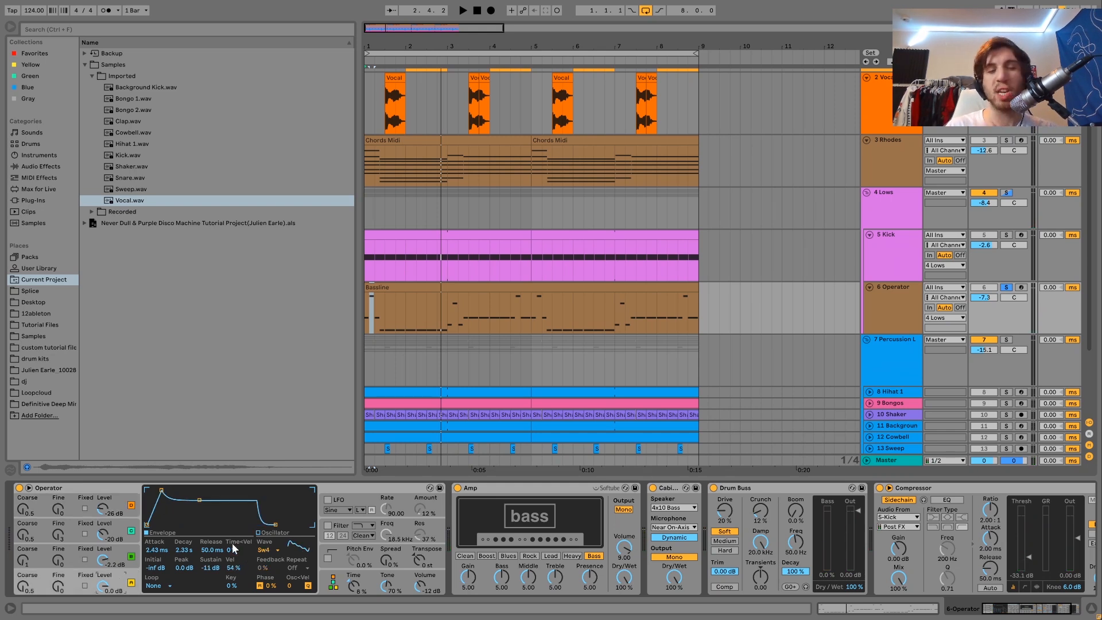
key("space")
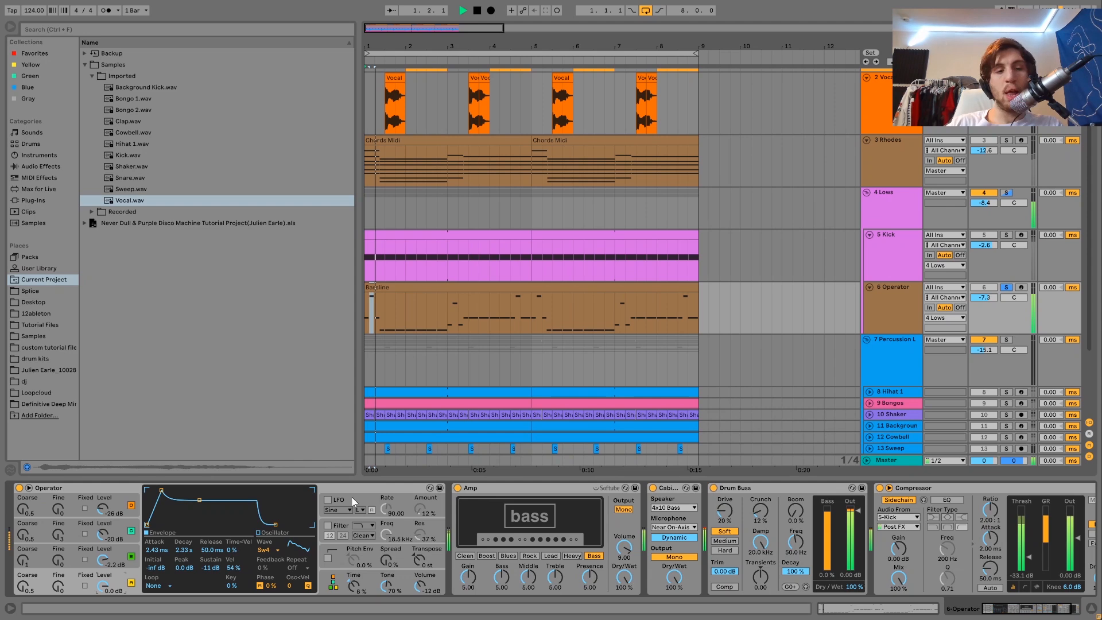
left_click(333, 582)
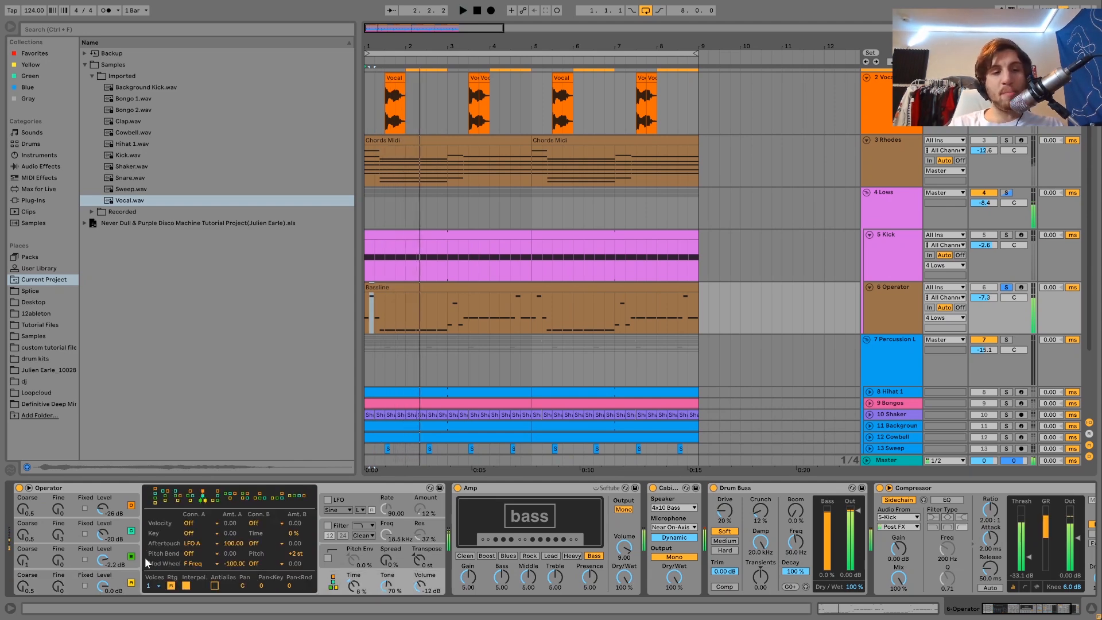
key("space")
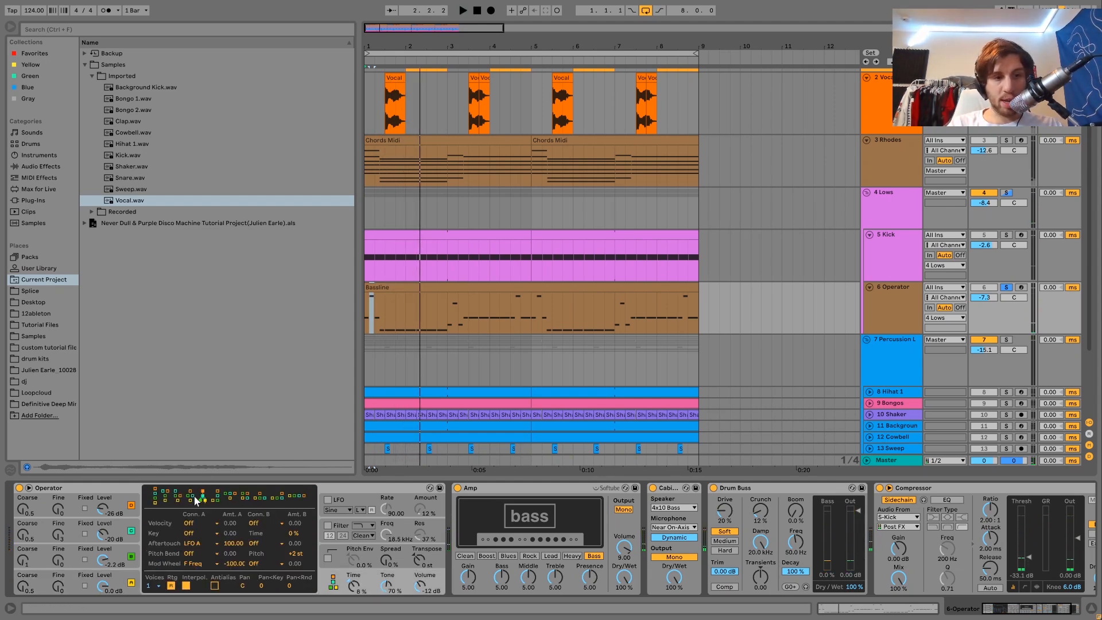
Return to oscillator D's settings, play the soloed bass again, and select the Operator device.
left_click(128, 576)
key("space")
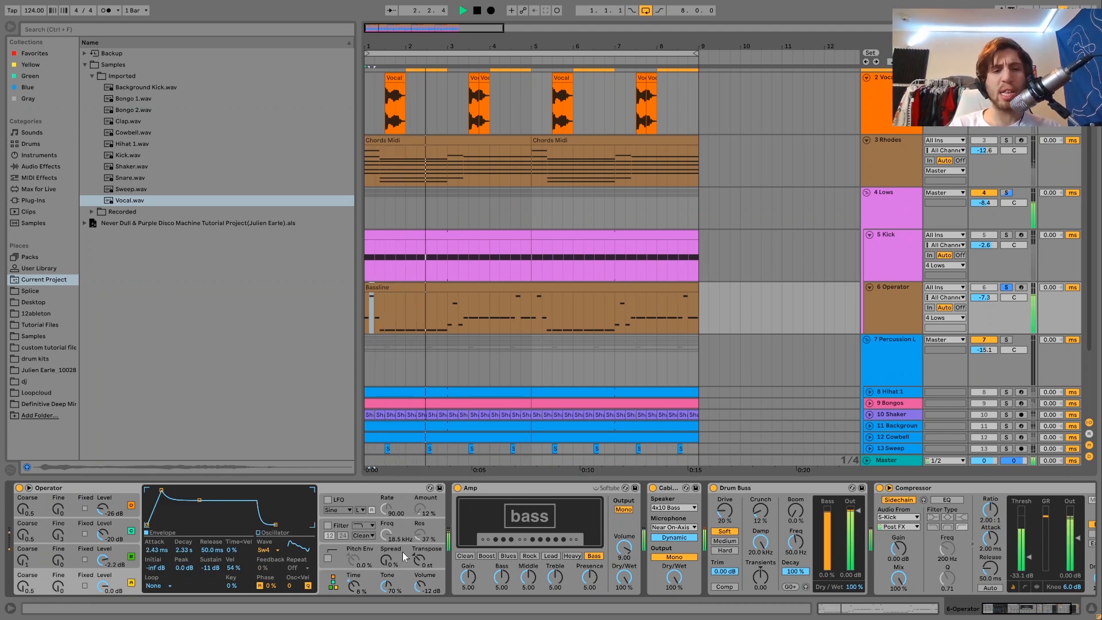
left_click(367, 493)
key("space")
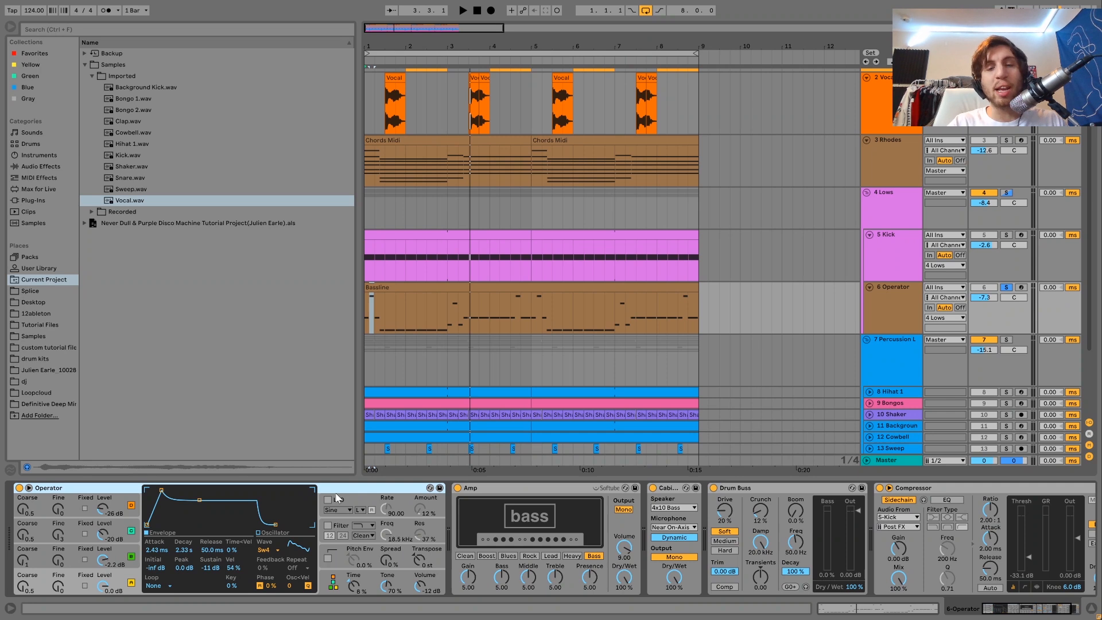
Unsolo the Operator track, play the full mix from the start, and solo the track again.
left_click(1007, 287)
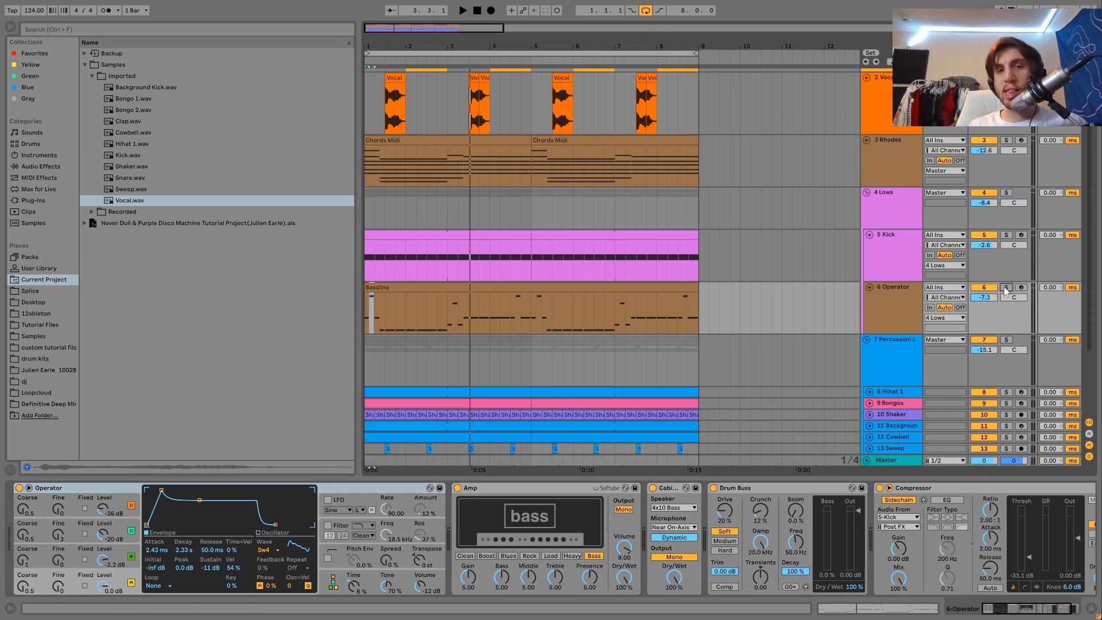
key("space")
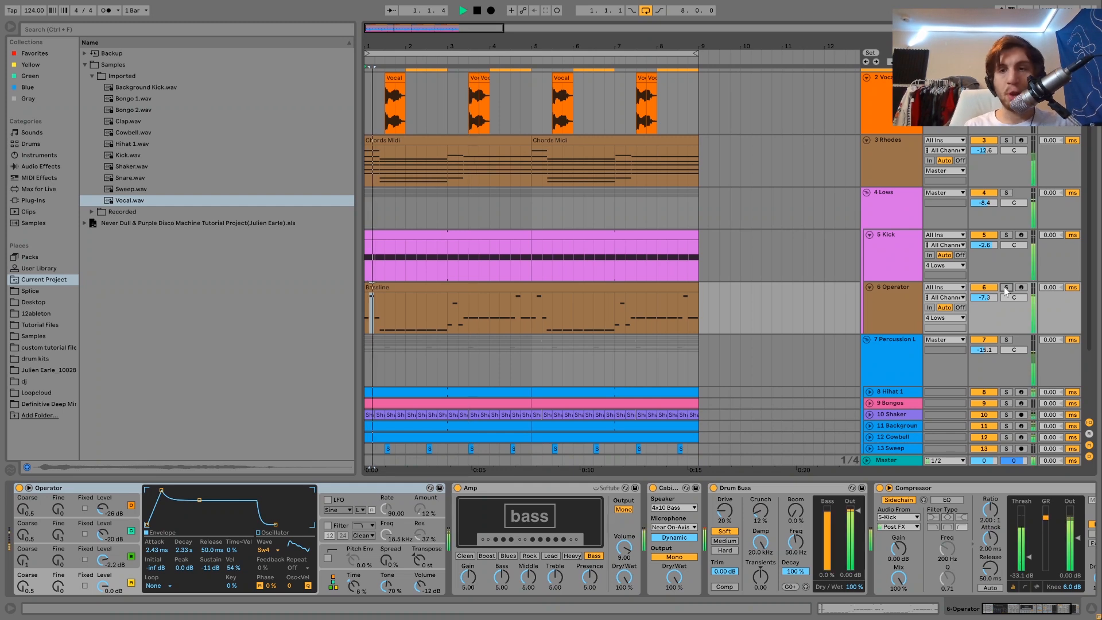
left_click(1020, 280)
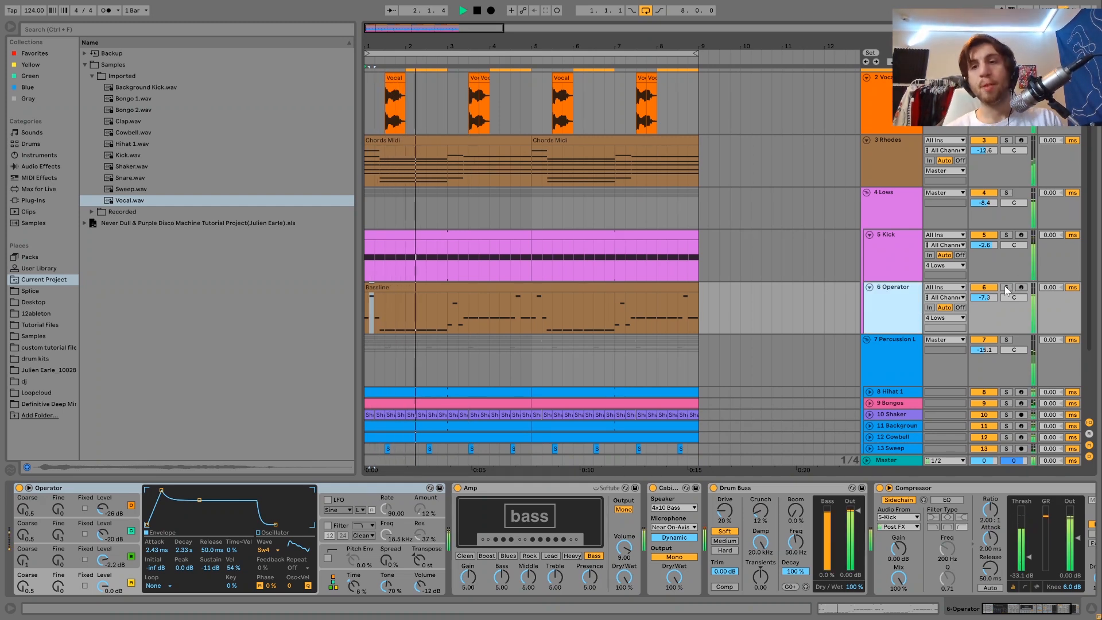
left_click(1007, 287)
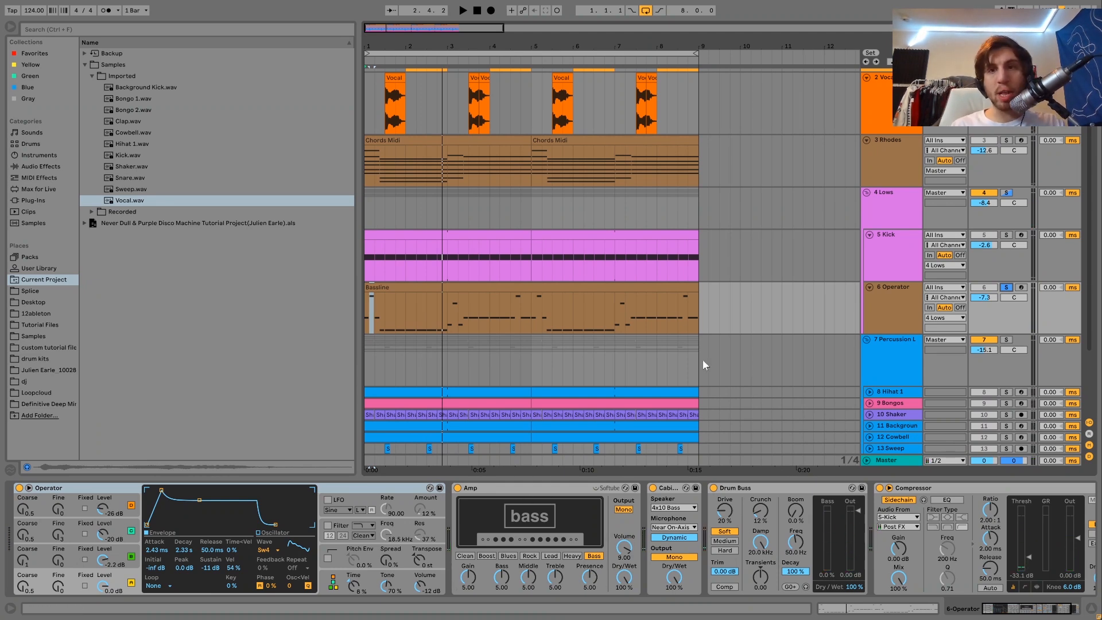
Select the Bassline clip, look through the rest of the Operator track's effect chain, and select its sidechain Compressor.
scroll(702, 354, "up", 2)
left_click(890, 347)
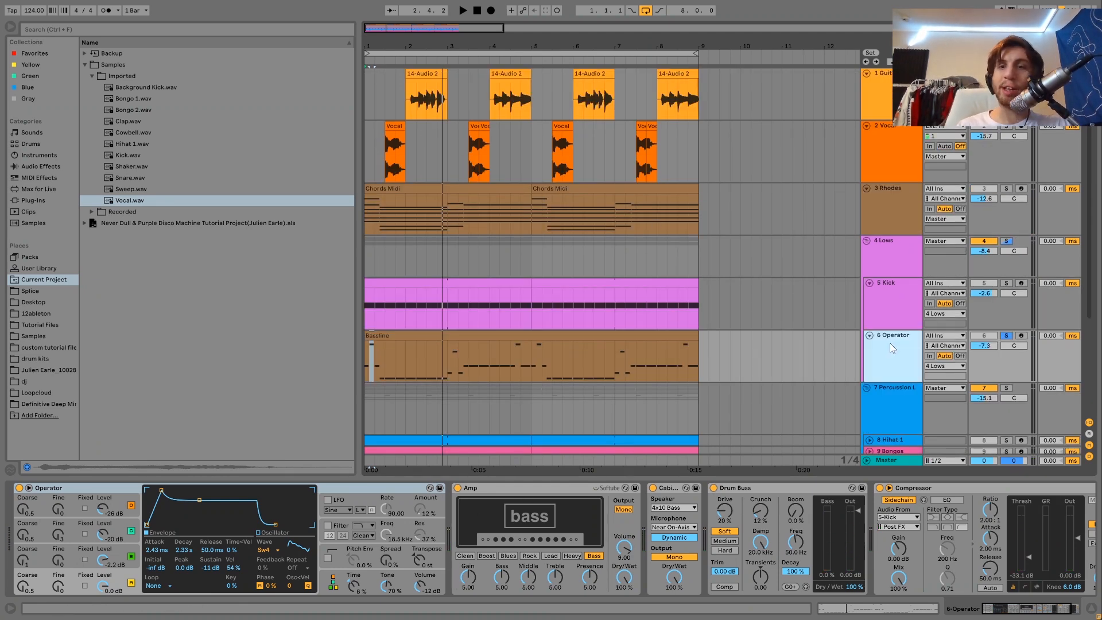
scroll(798, 328, "down", 5)
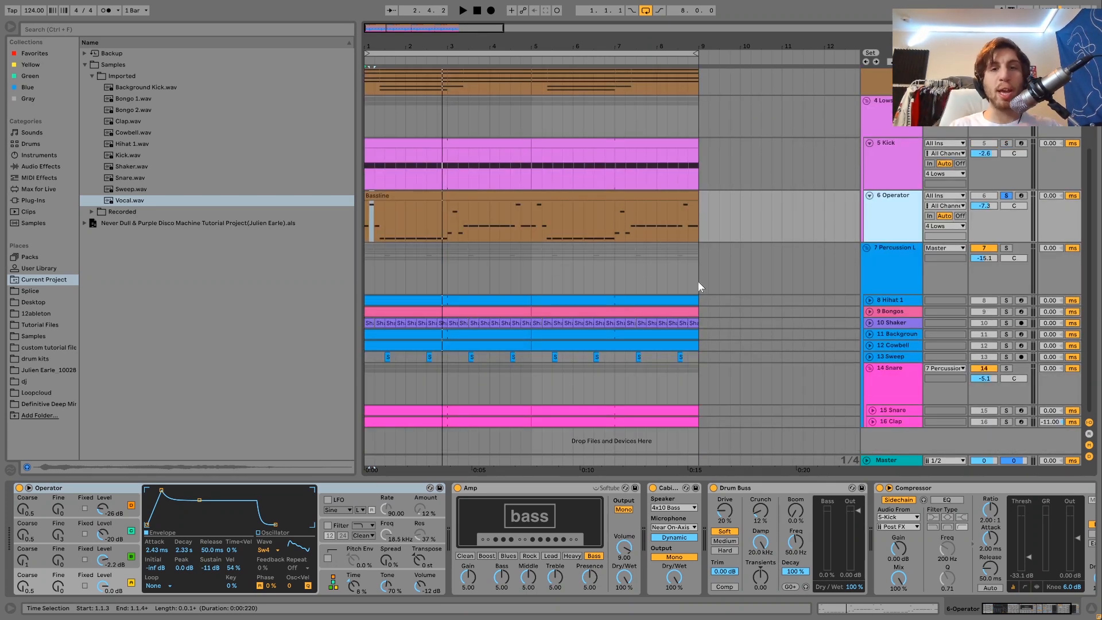
left_click(597, 194)
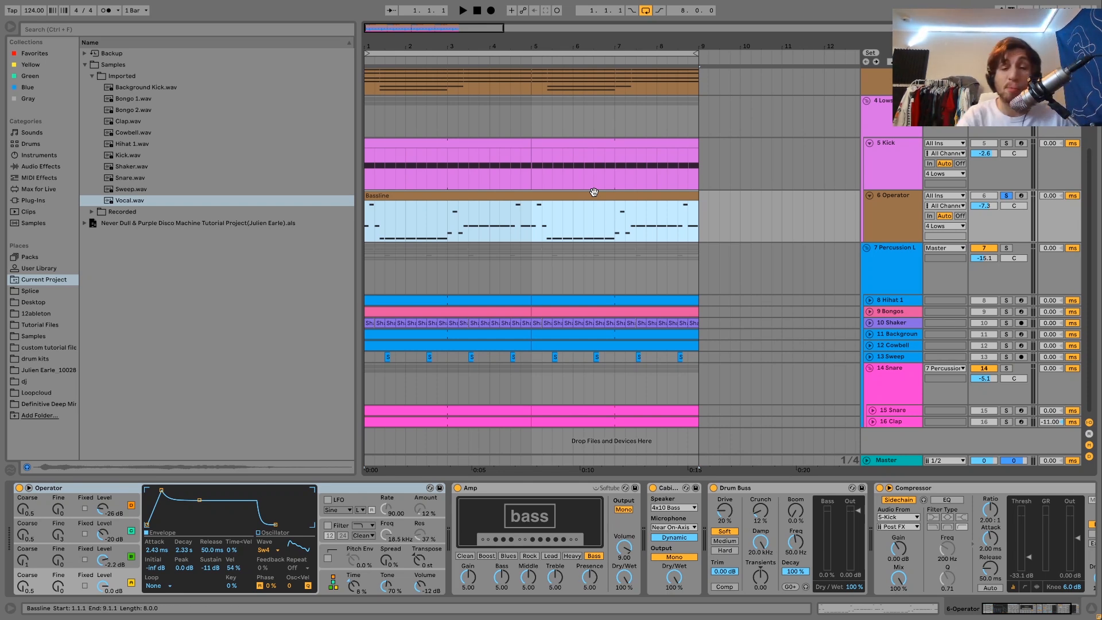
left_click_drag(835, 545, 711, 565)
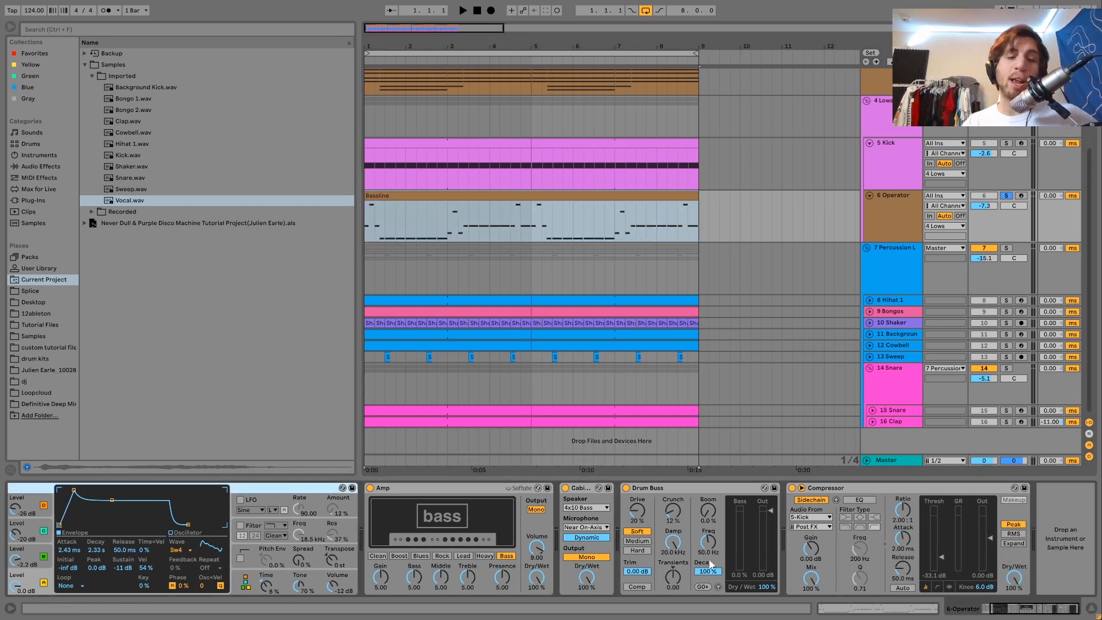
left_click(814, 492)
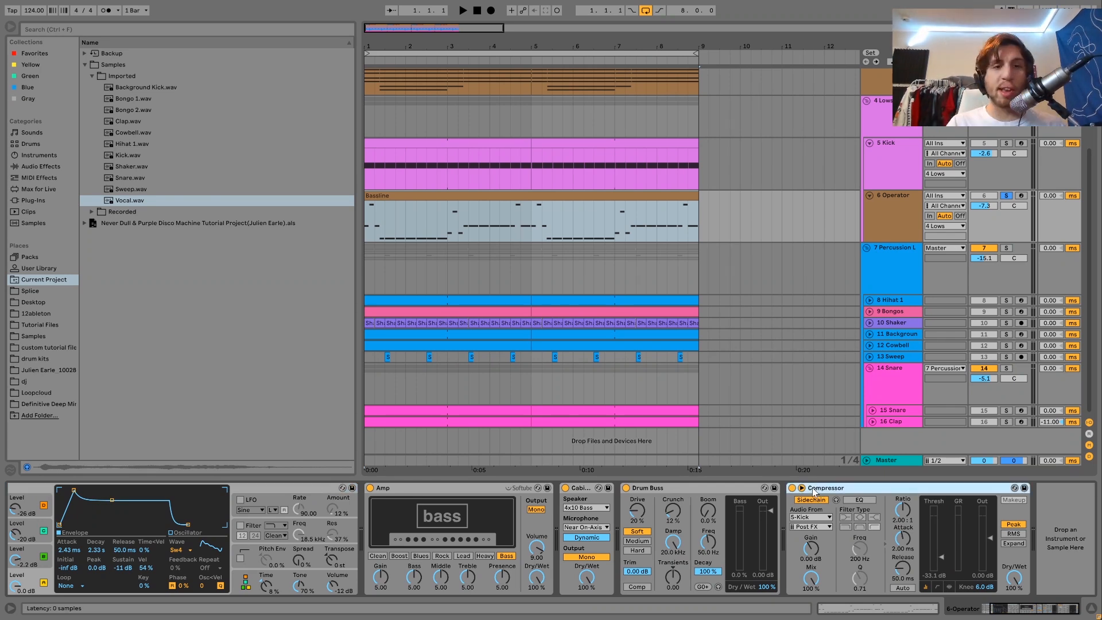
Select the Lows group and play it with its Saturator bypassed and re-enabled to compare the sound.
scroll(814, 489, "up", 3)
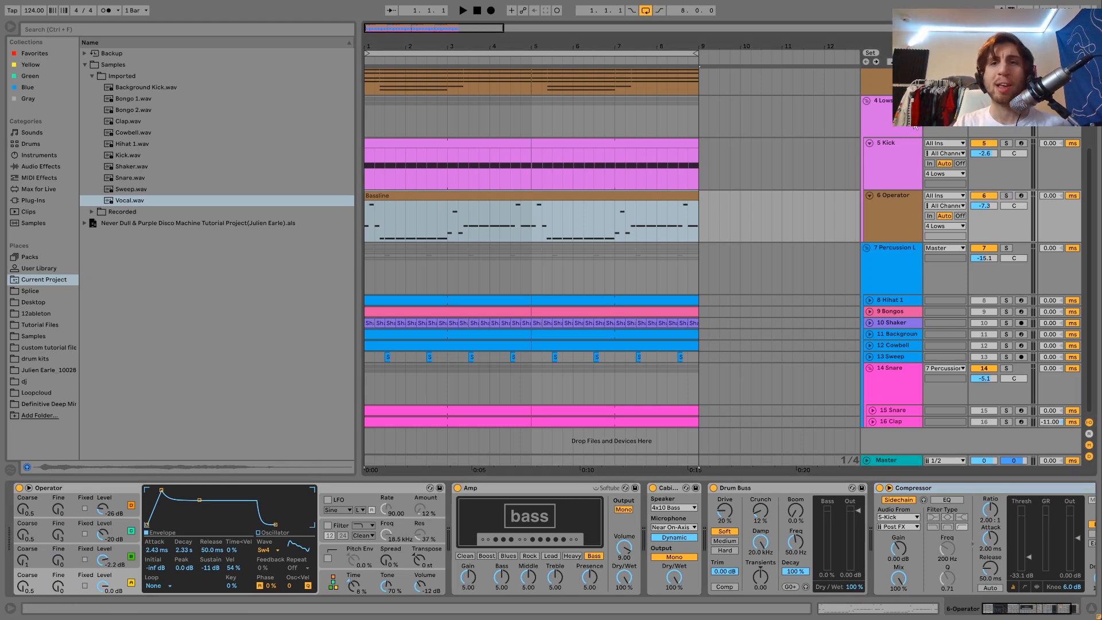
left_click(900, 102)
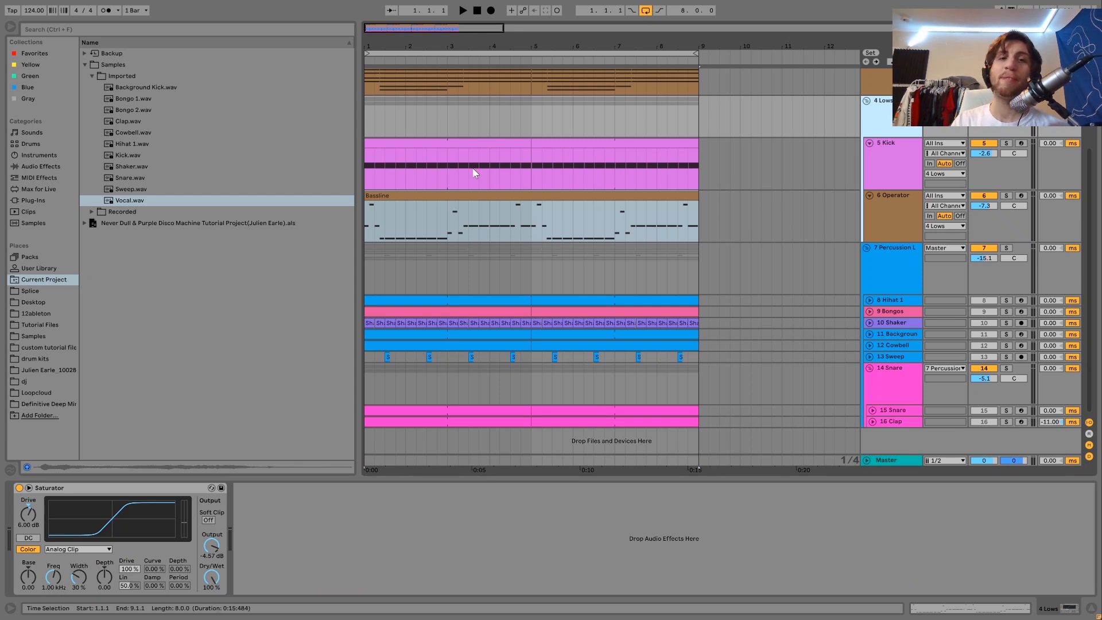
left_click(19, 488)
key("space")
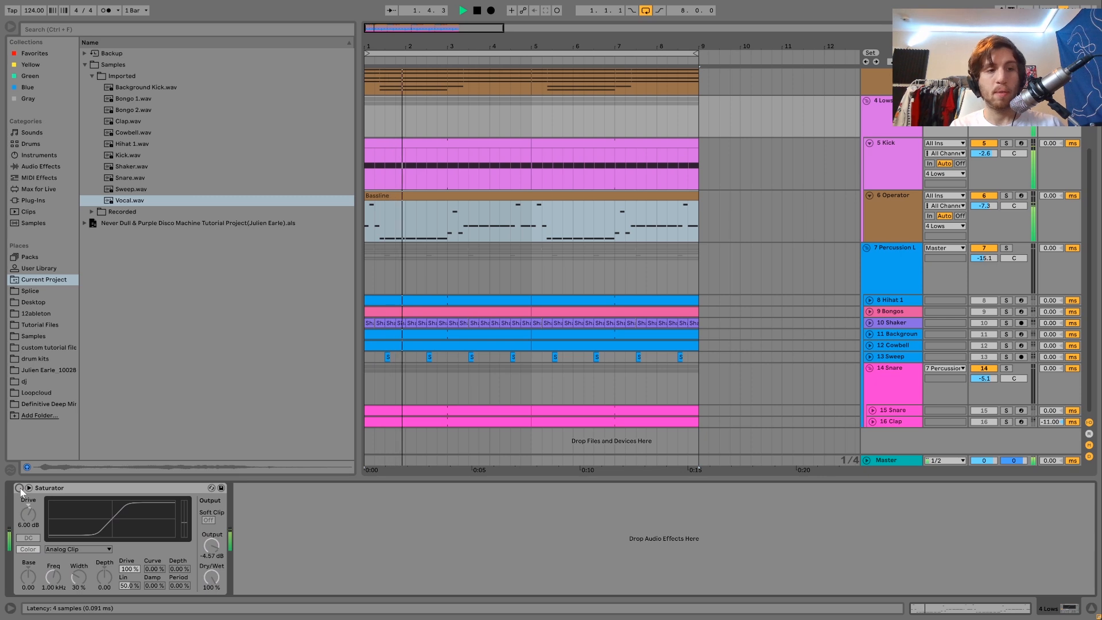
left_click(18, 488)
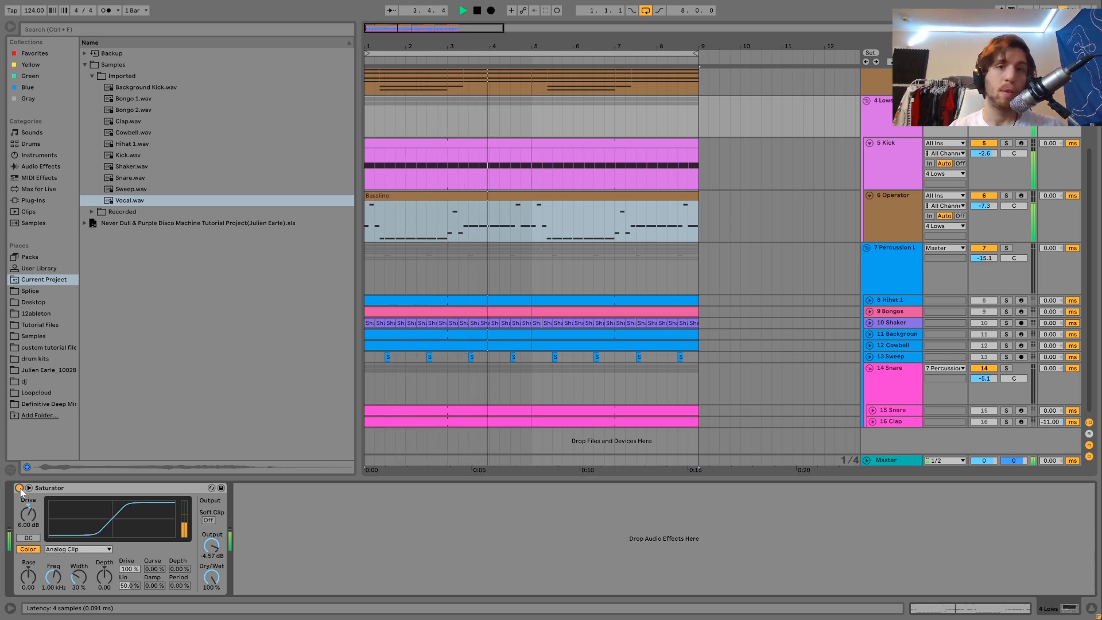
key("space")
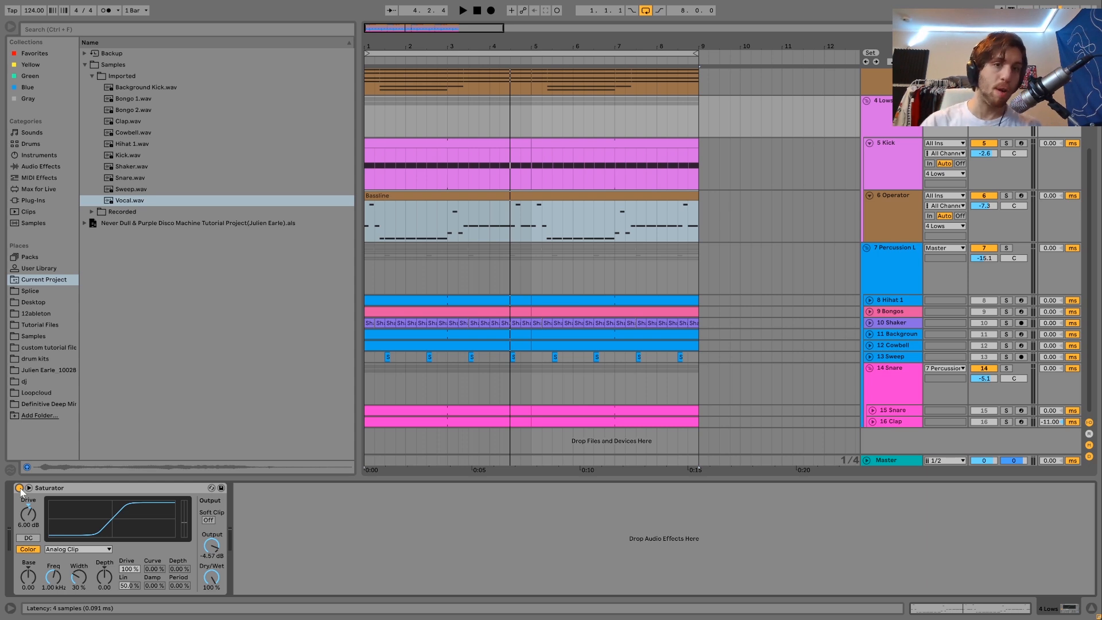
Play the soloed Lows group with the Saturator enabled, and select the Saturator device.
key("space")
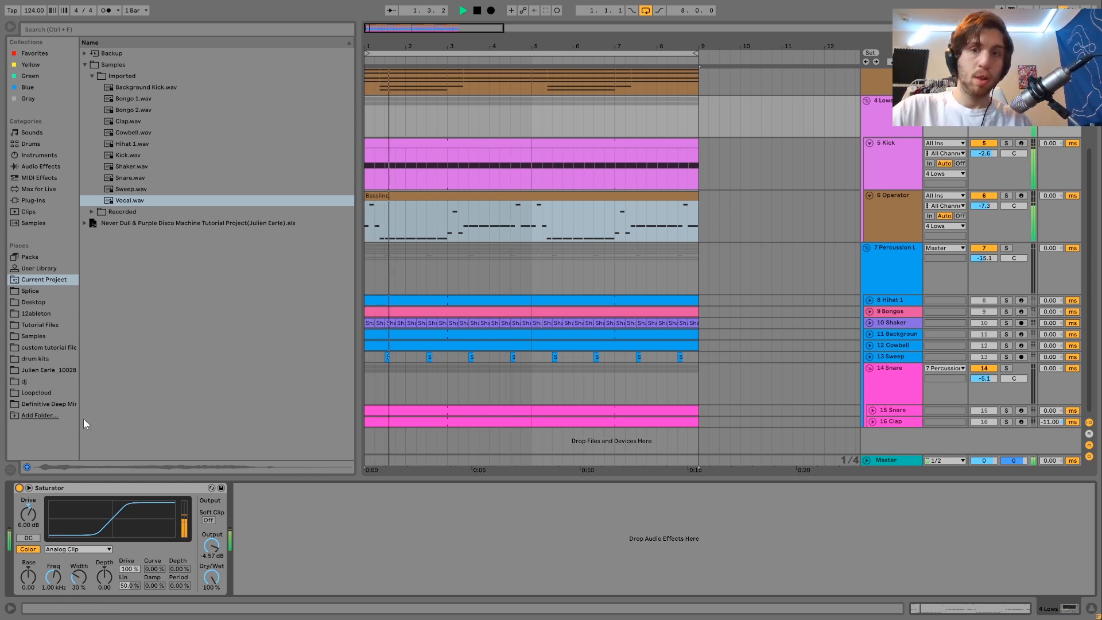
key("space")
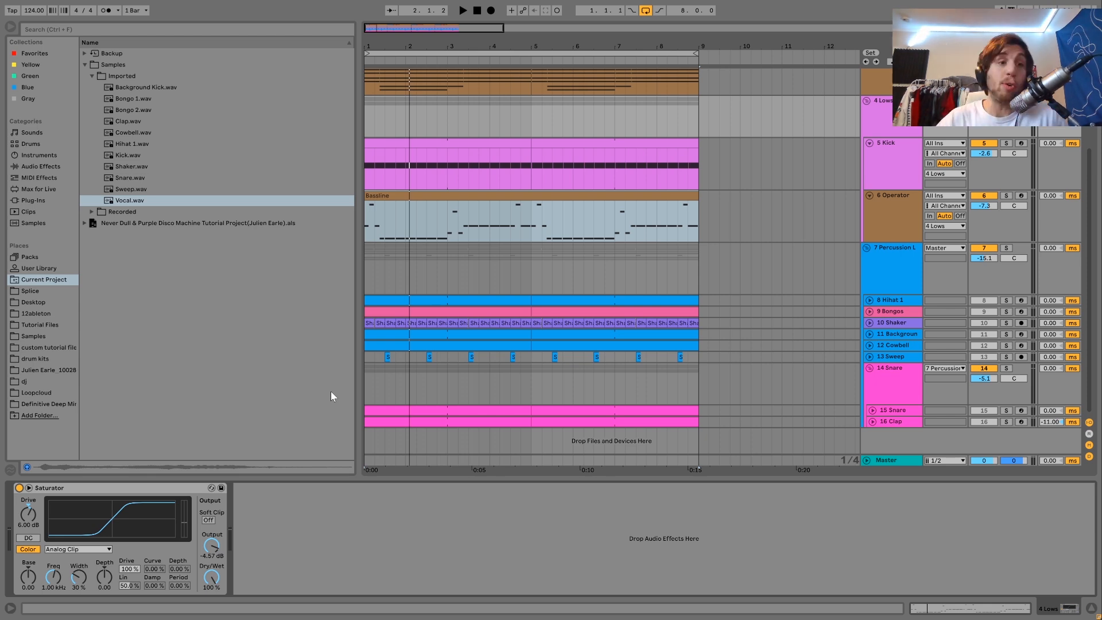
key("space")
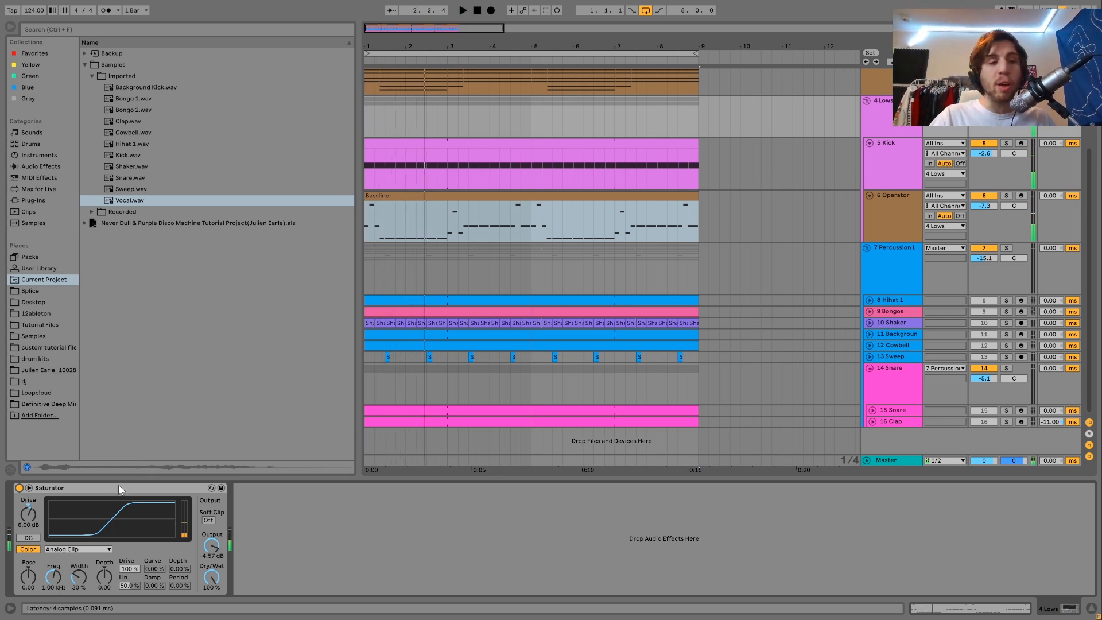
left_click(141, 488)
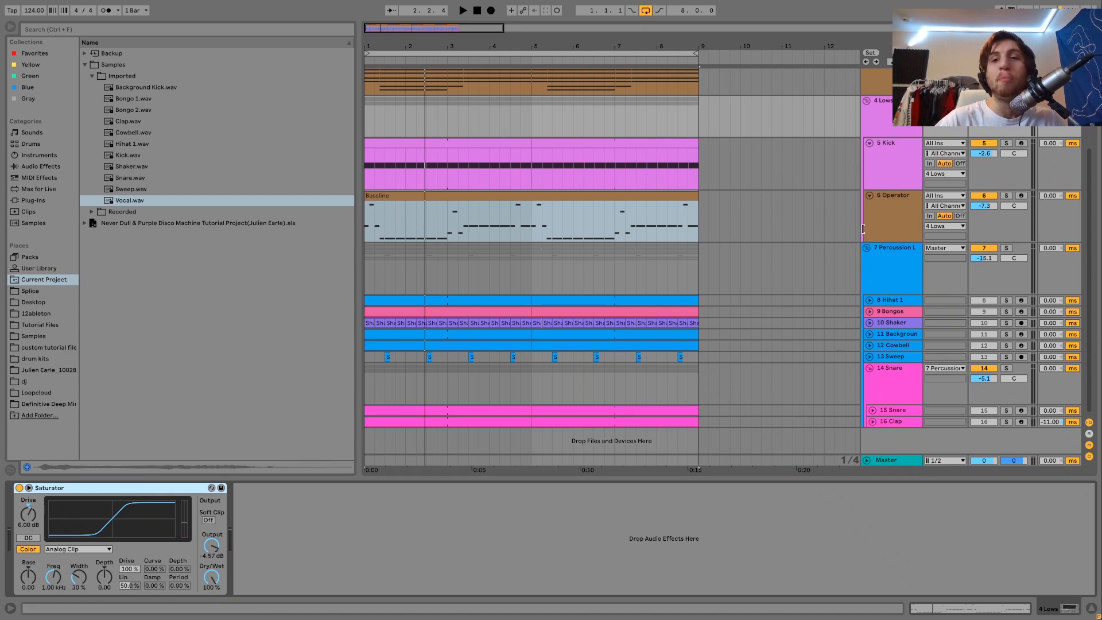
Display the Guitar track's effect chain and return to the Lows group's Saturator.
scroll(893, 293, "up", 5)
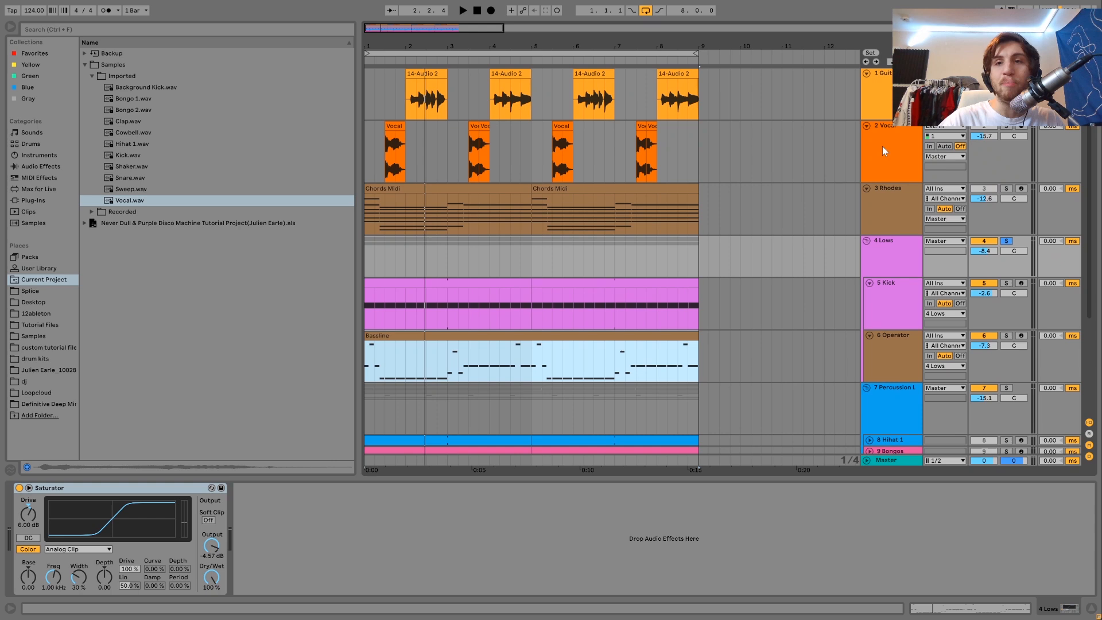
left_click(881, 102)
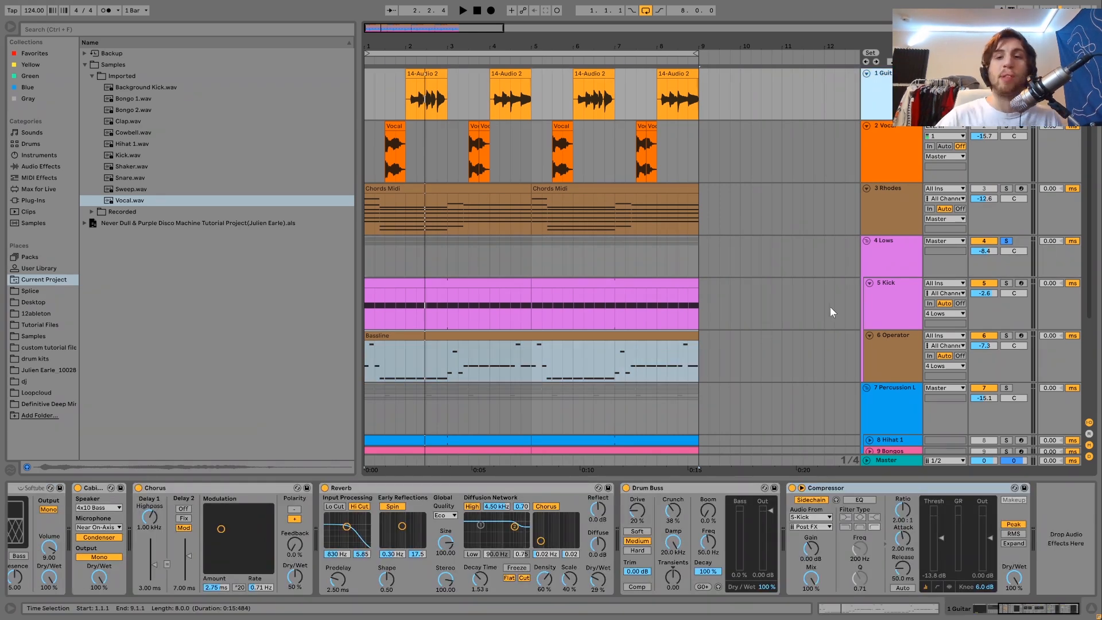
scroll(830, 306, "down", 3)
left_click(884, 214)
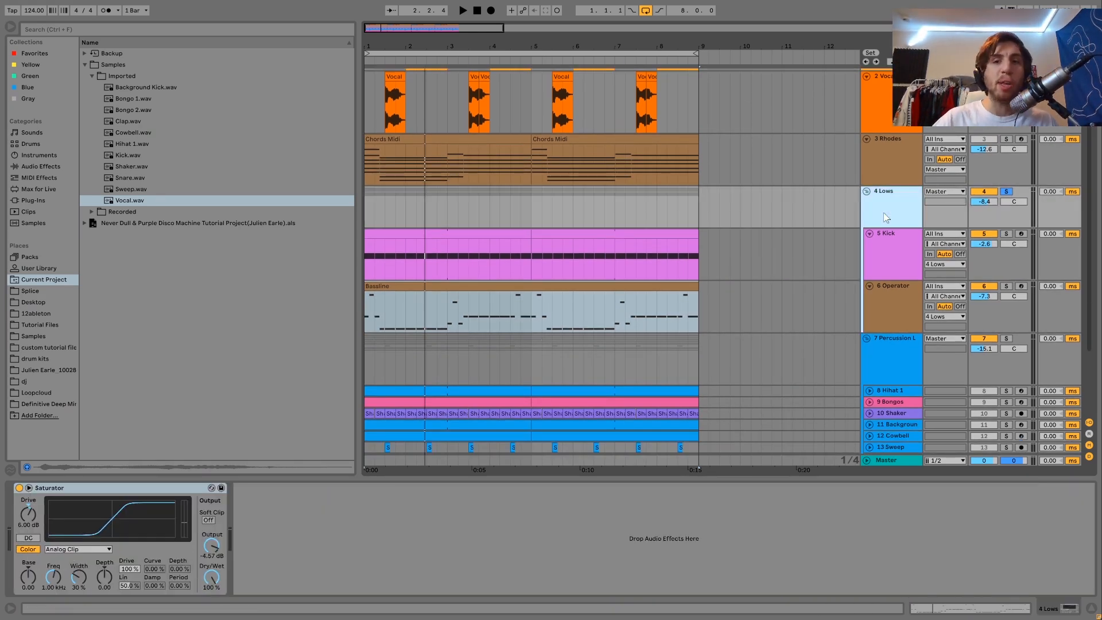
Unsolo the Lows group and play the full mix from the start.
key("space")
key("space")
left_click(1006, 193)
key("space")
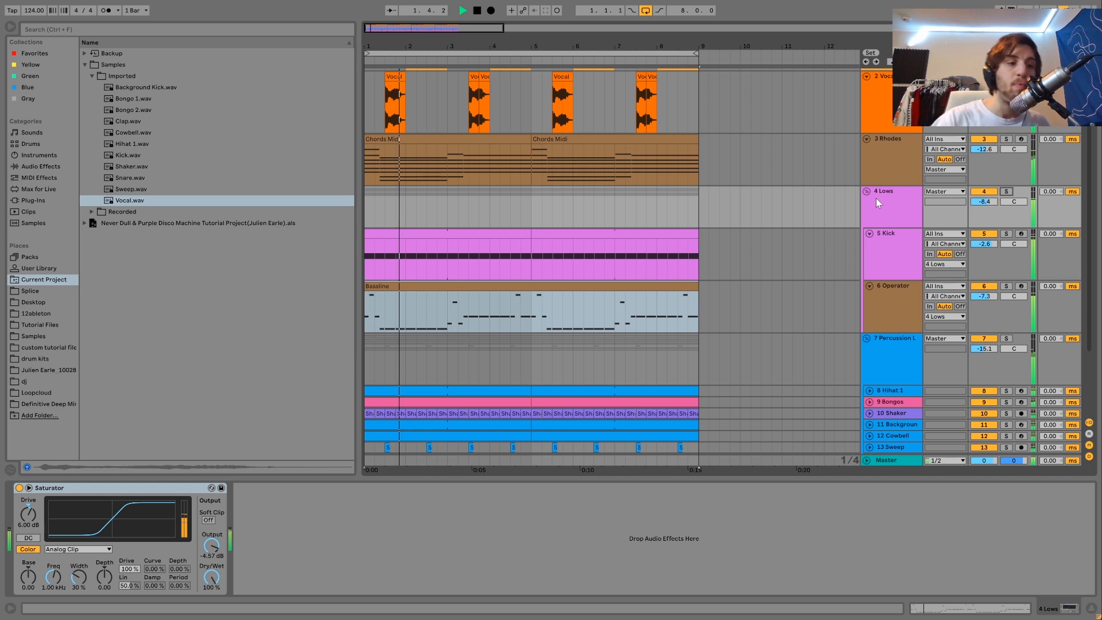
key("space")
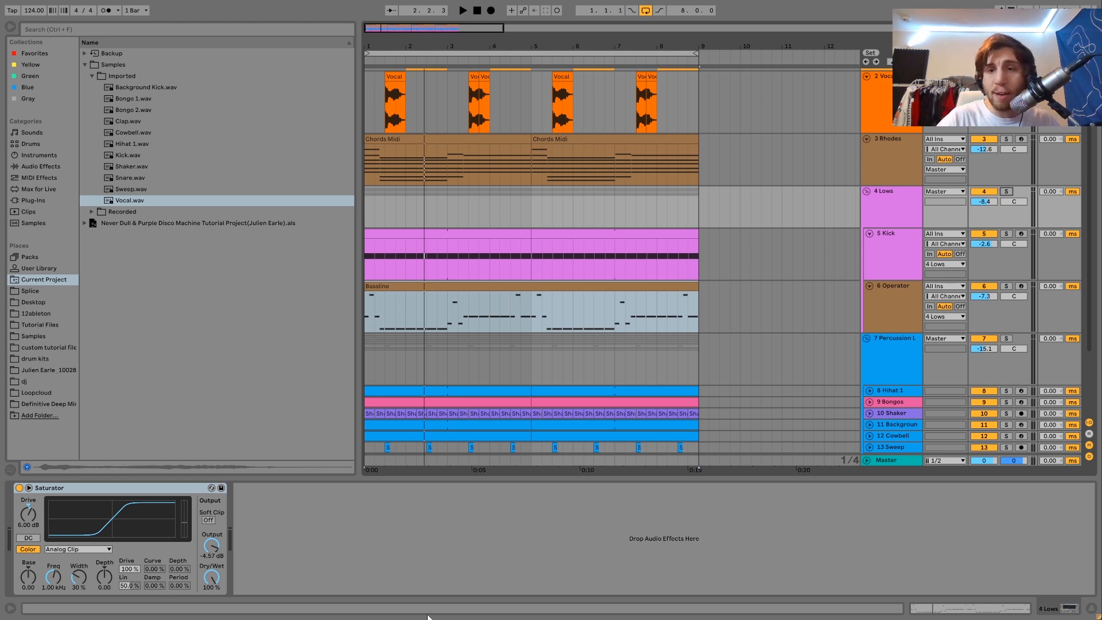
Solo and play the Percussion Loop group, and widen the track headers to show the full track names.
left_click(1008, 341)
key("space")
left_click(895, 364)
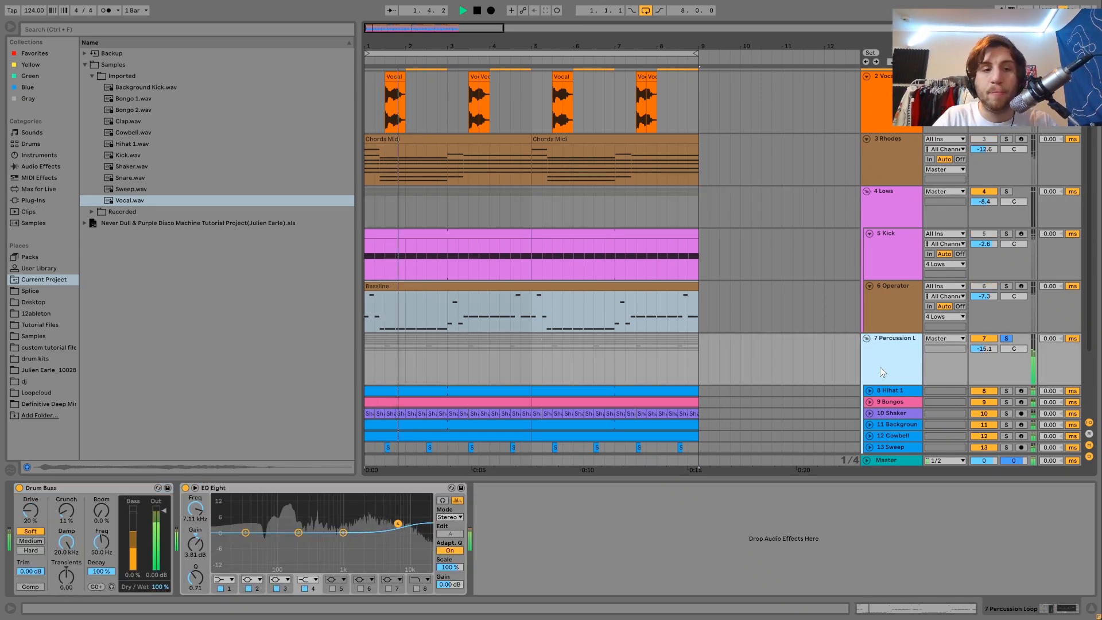
left_click_drag(863, 361, 824, 365)
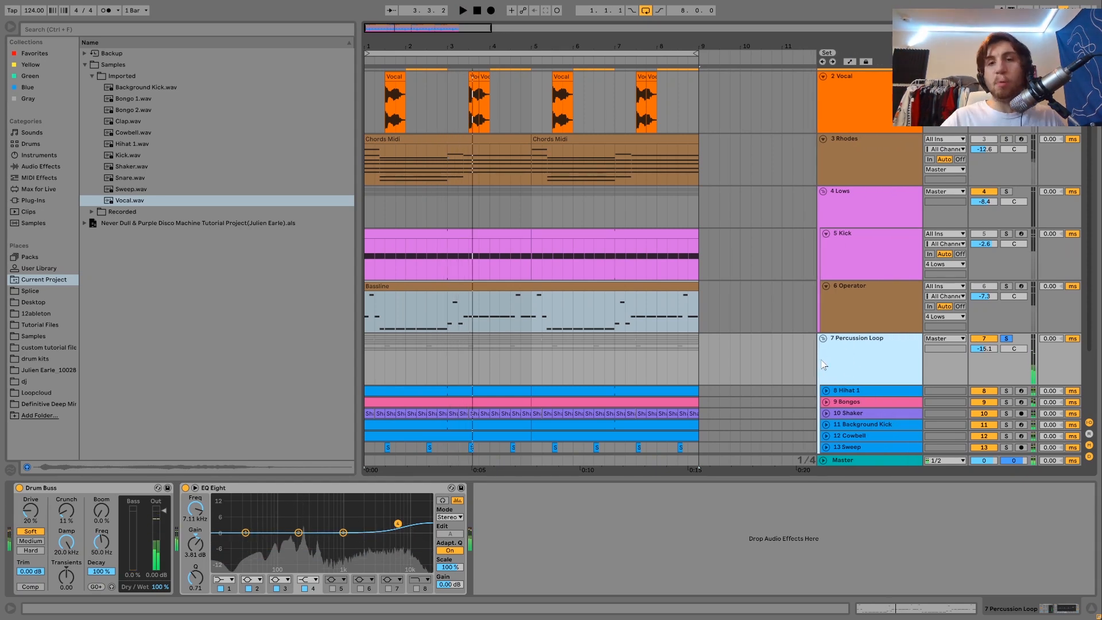
scroll(708, 262, "down", 4)
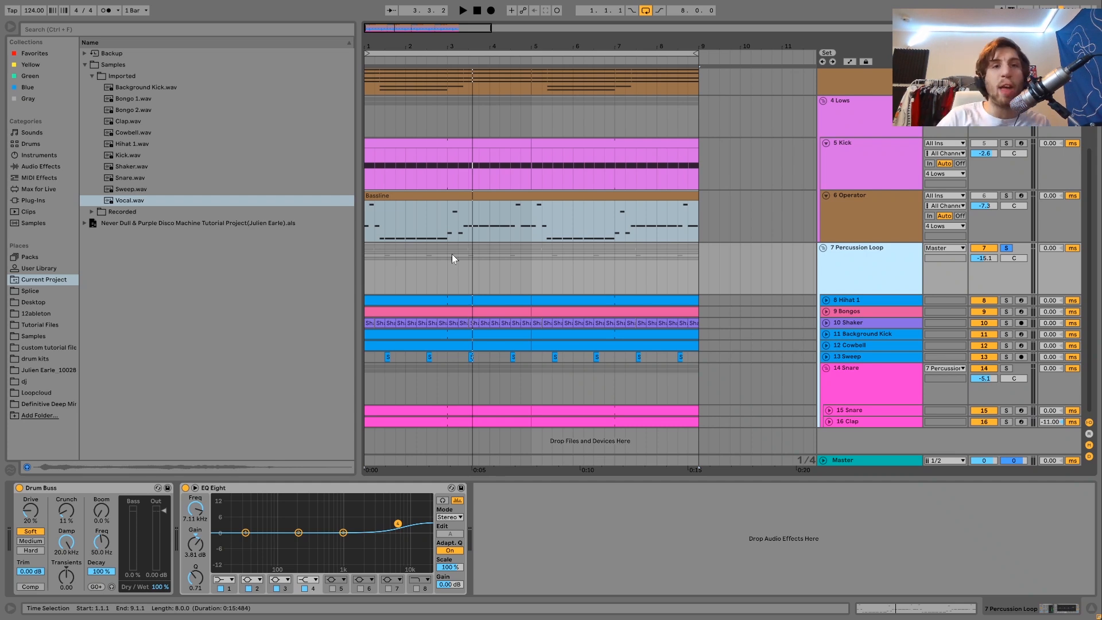
Play the Percussion Loop group again, switching its solo off and on to compare it with the full mix.
mouse_move(370, 46)
left_mouse_down()
mouse_move(370, 69)
mouse_move(364, 45)
left_mouse_up()
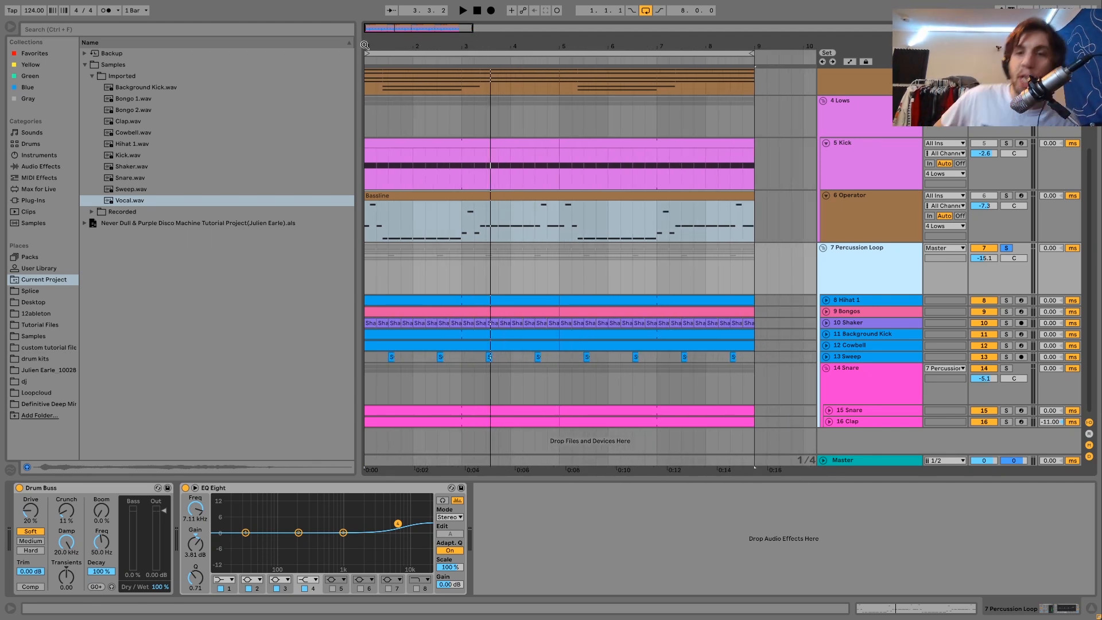
key("space")
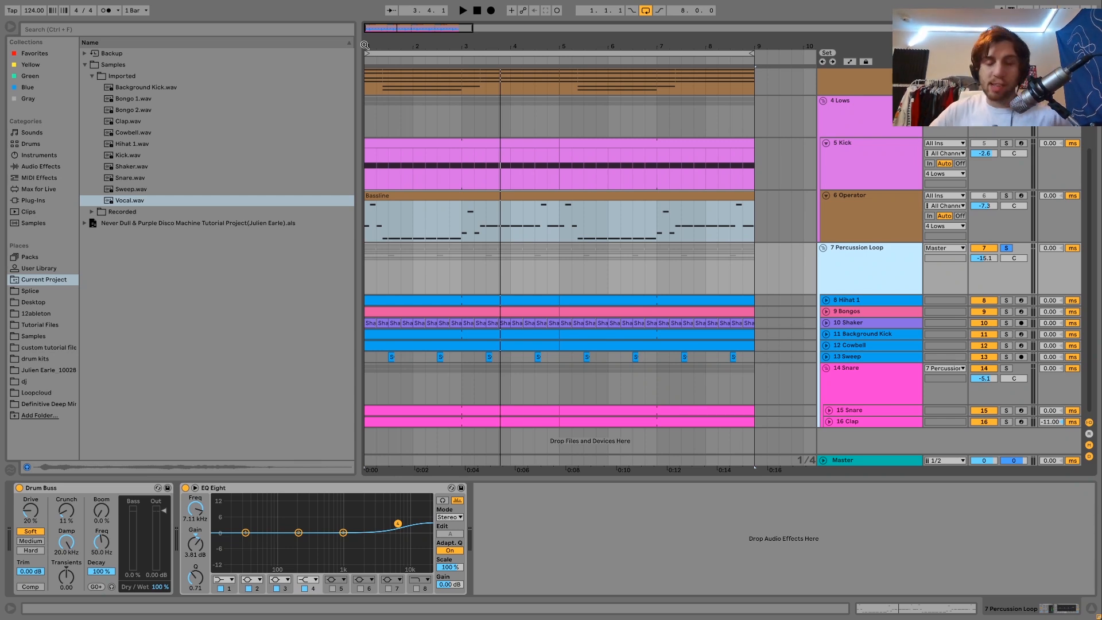
key("space")
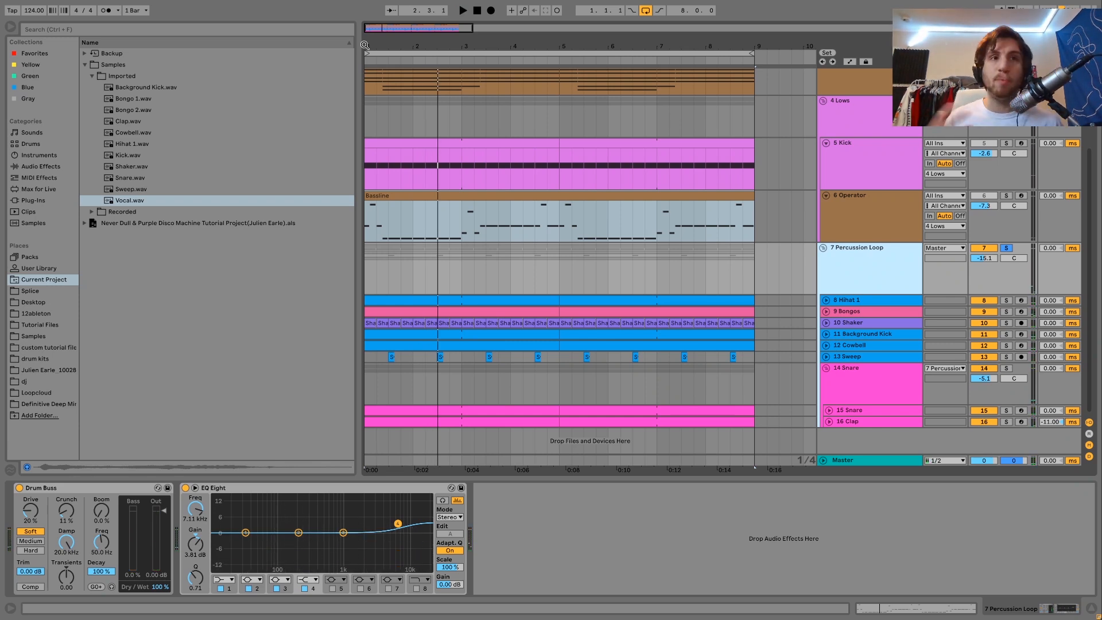
key("space")
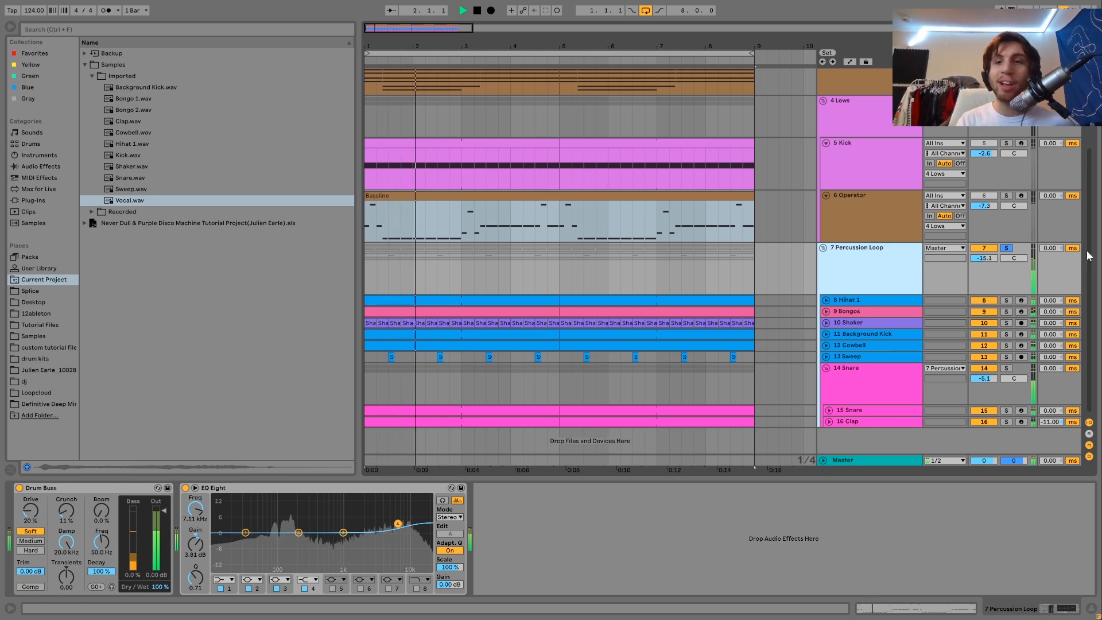
left_click(1006, 248)
left_click(1006, 248)
key("space")
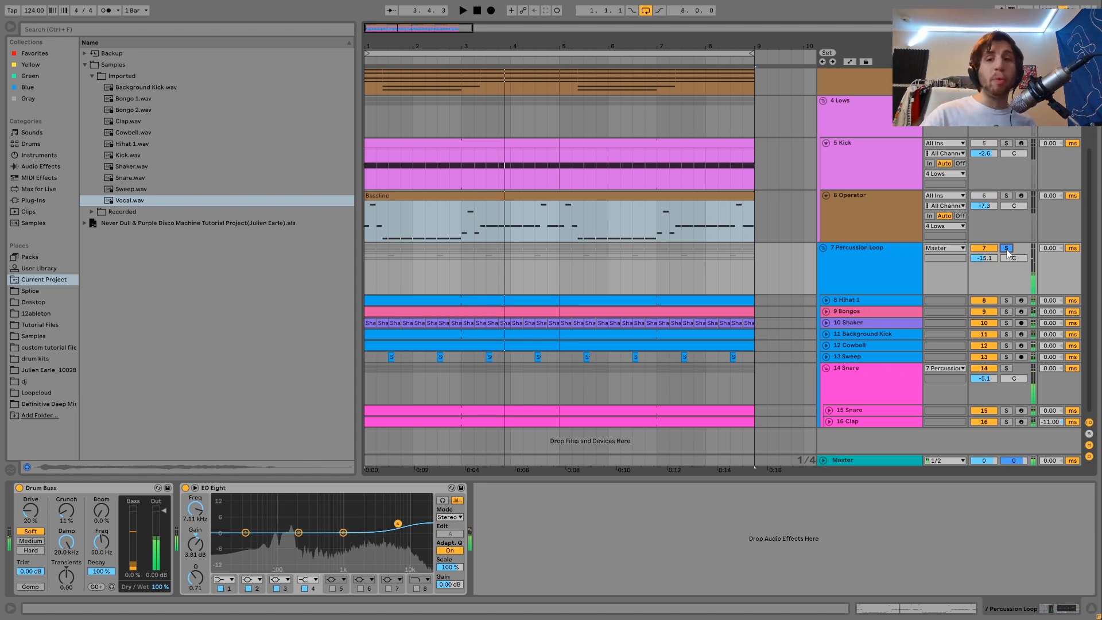
Unfold the Hihat 1 track and solo Hihat 1, Cowbell and the Snare group.
left_click(826, 299)
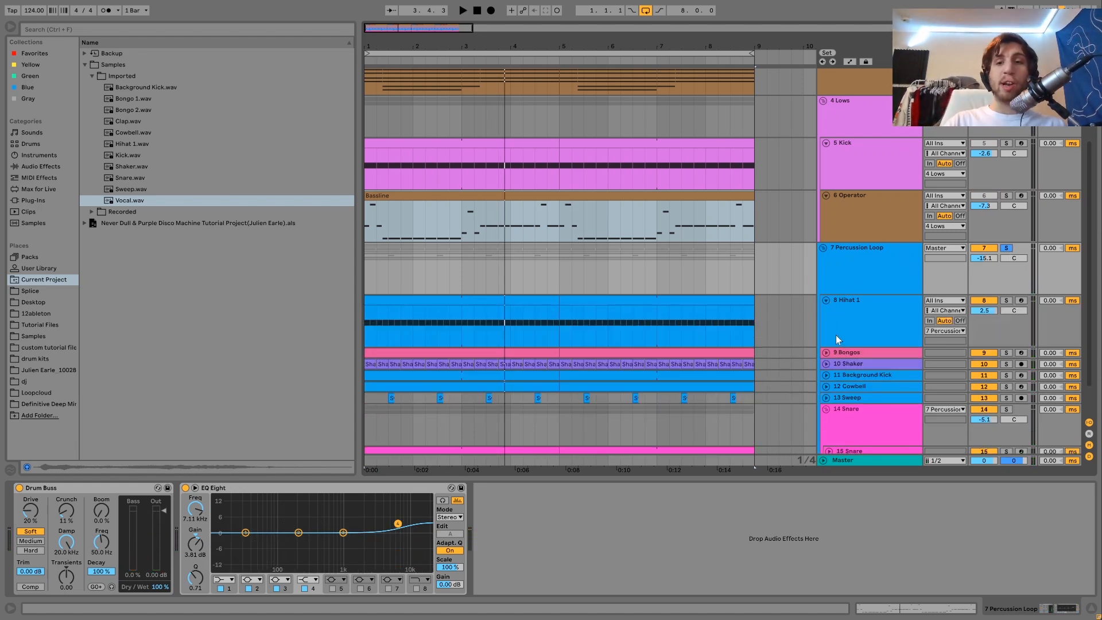
scroll(836, 336, "down", 2)
left_click(1006, 260)
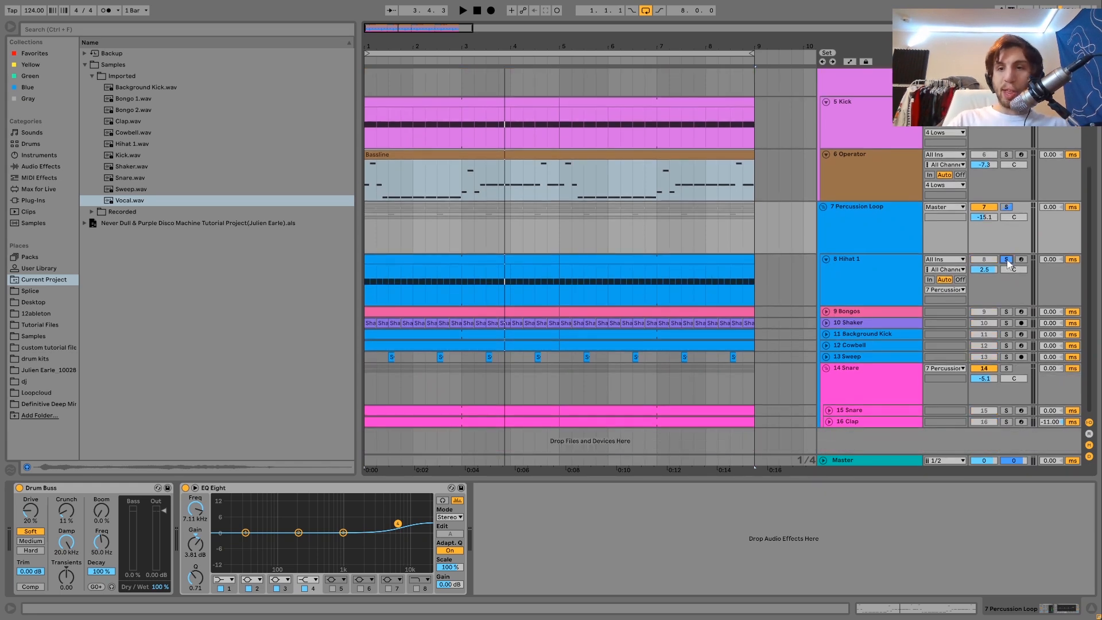
left_click(1007, 369)
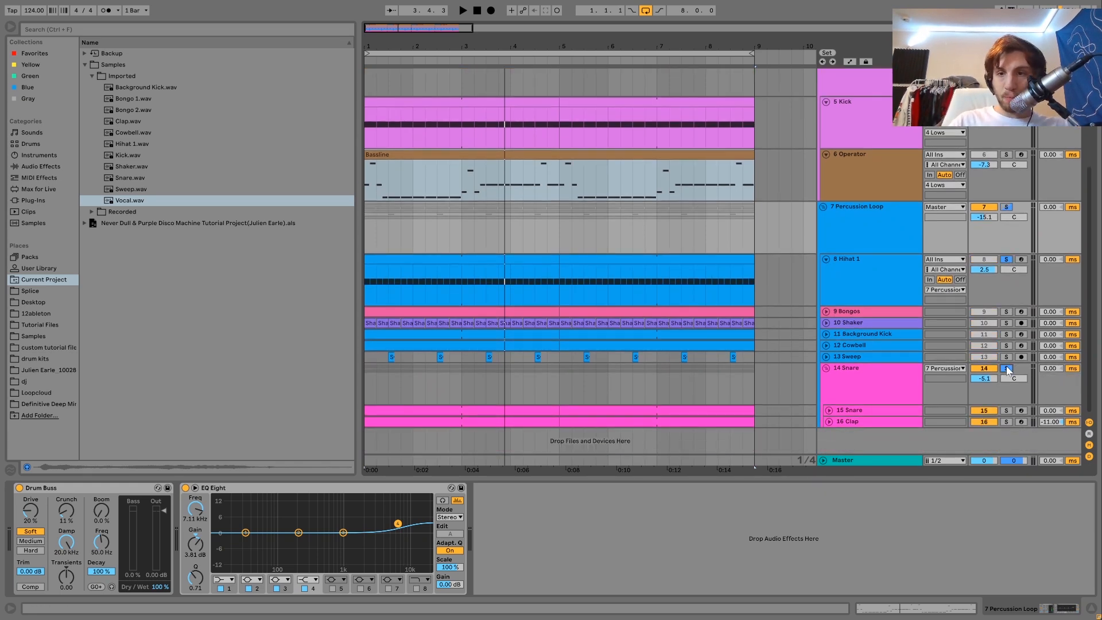
Move the Cowbell track directly below Hihat 1 and the Snare group directly below Cowbell.
left_click_drag(843, 347, 848, 308)
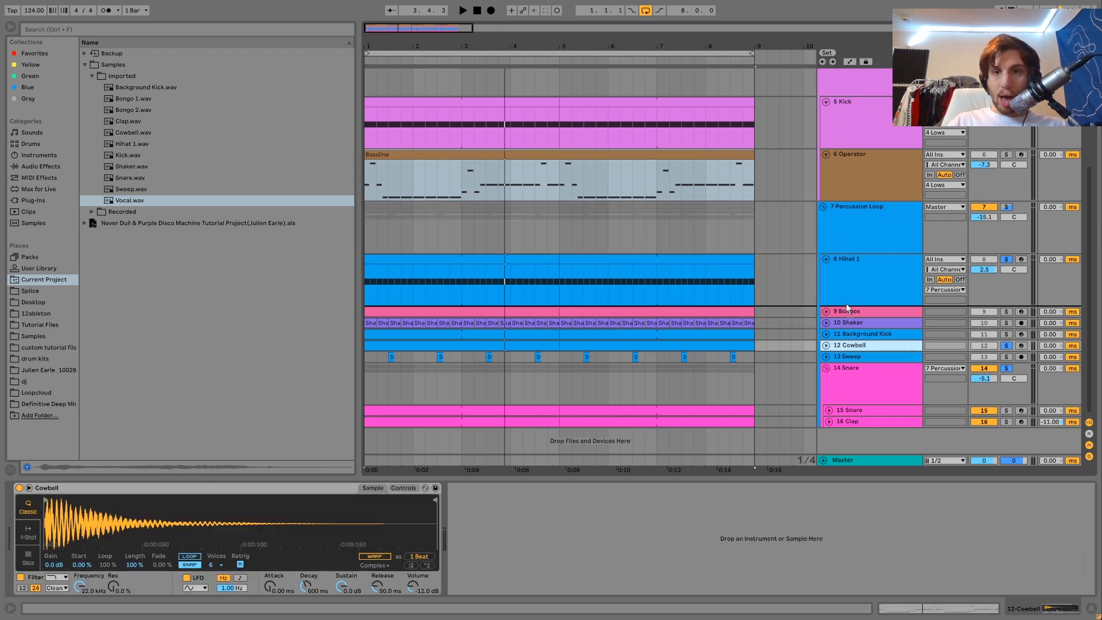
left_click_drag(859, 373, 859, 374)
left_click(859, 374)
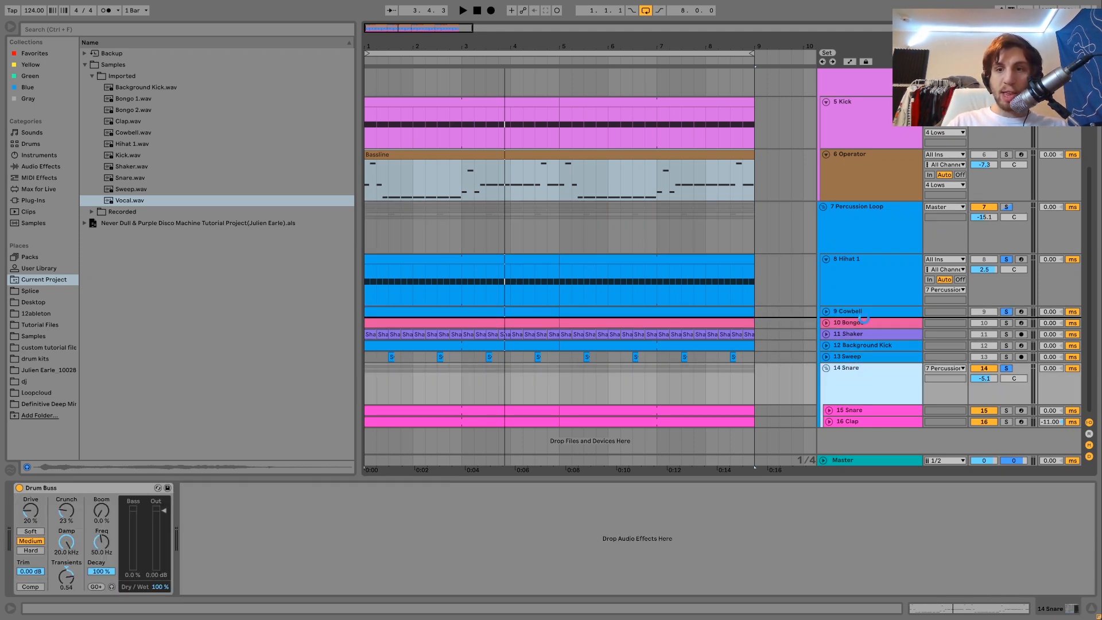
left_click_drag(845, 248, 858, 288)
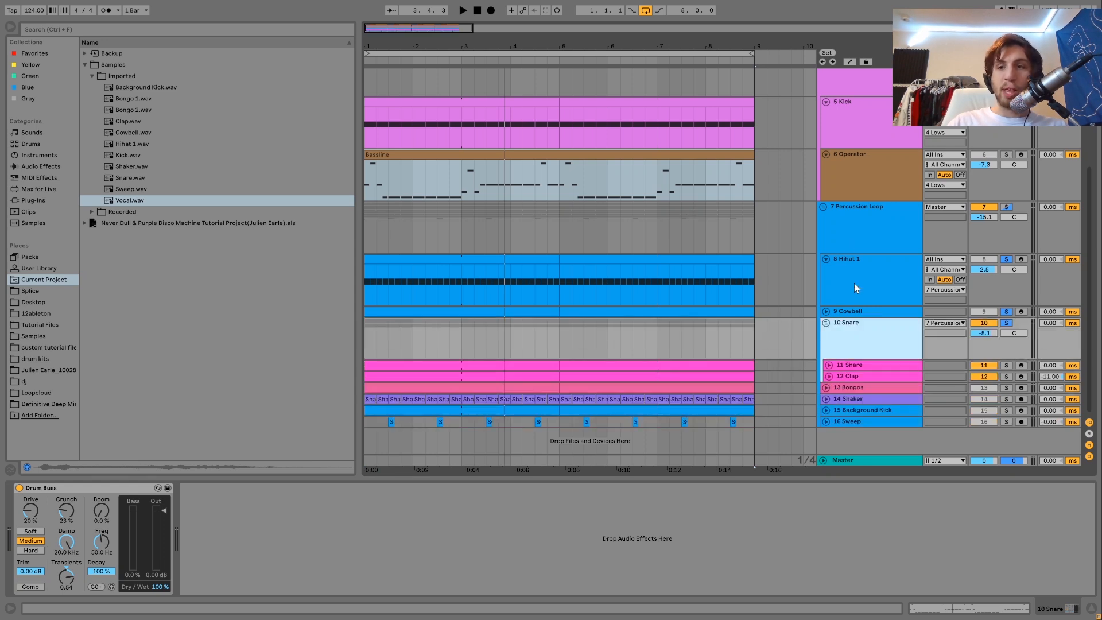
Play the soloed hi-hat, cowbell and snare together, fold the Snare group, and display Hihat 1's sample.
key("space")
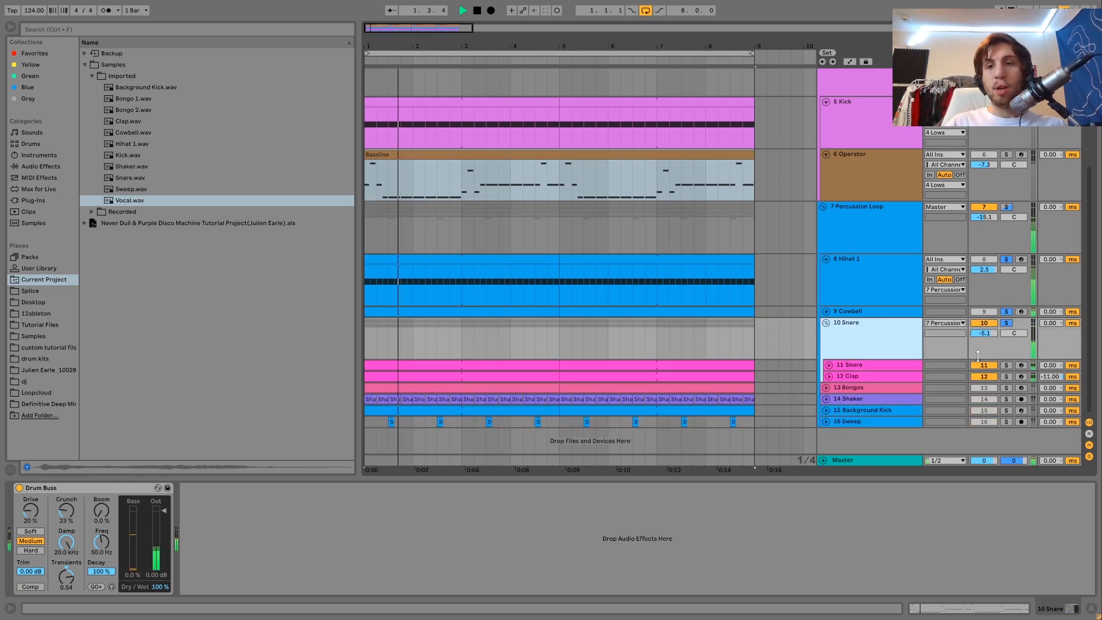
left_click(826, 322)
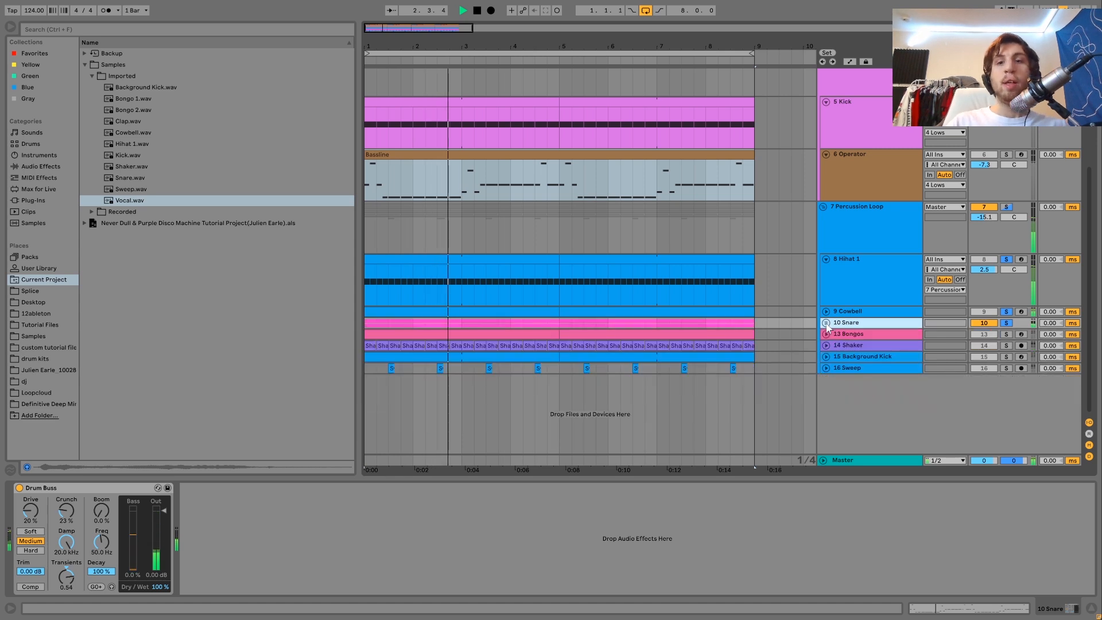
left_click(853, 312)
key("Up")
key("space")
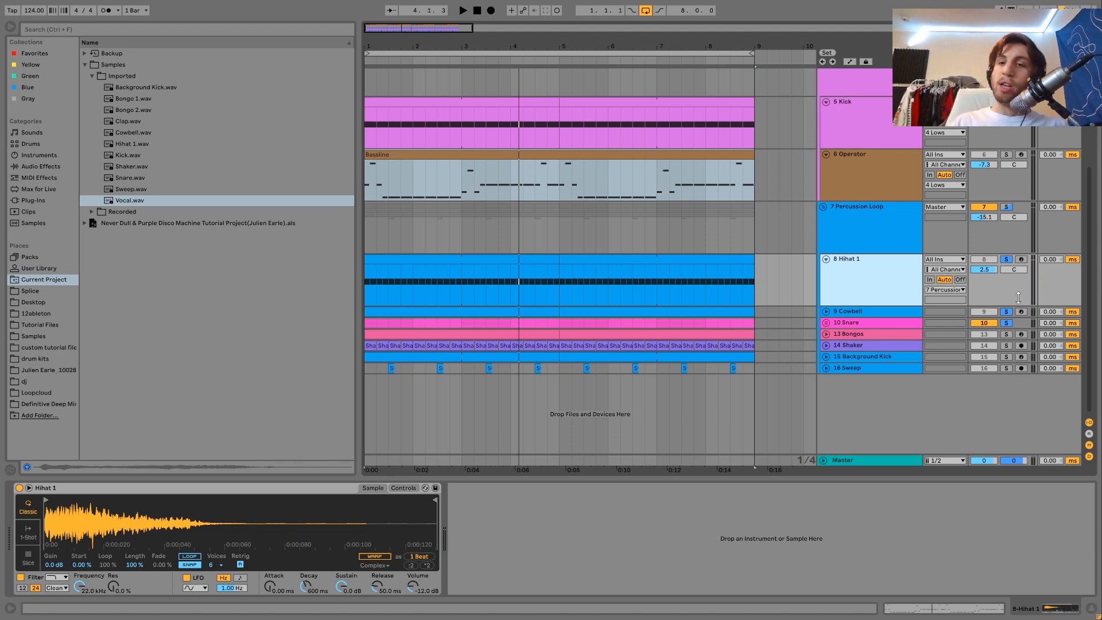
Unsolo Cowbell and the Snare group, and play Hihat 1 on its own.
left_click(1008, 312)
left_click(894, 293)
key("space")
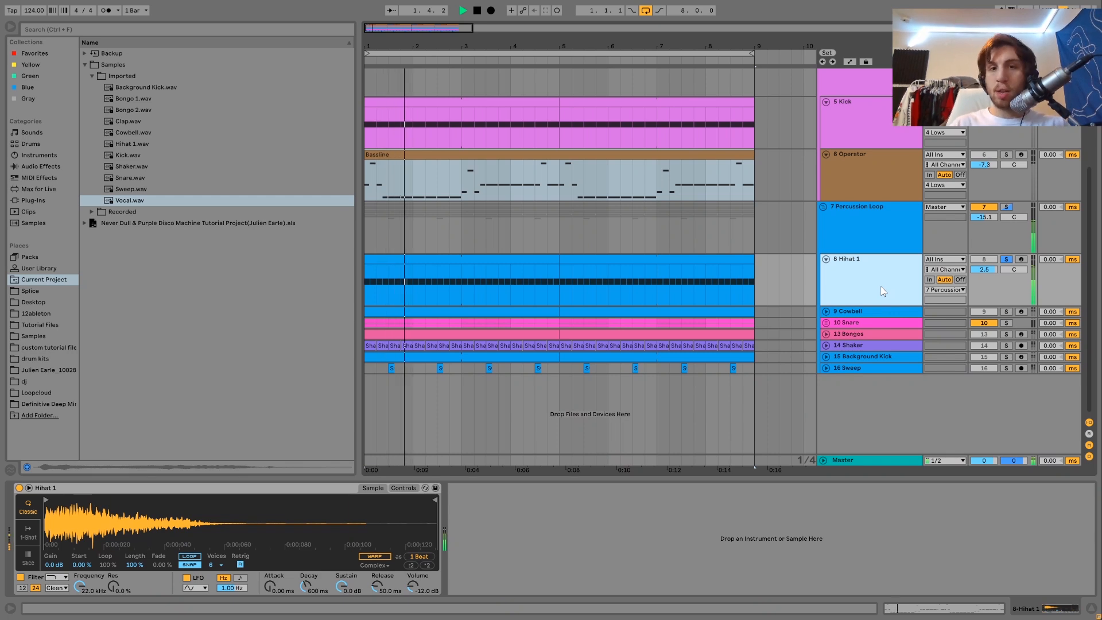
key("space")
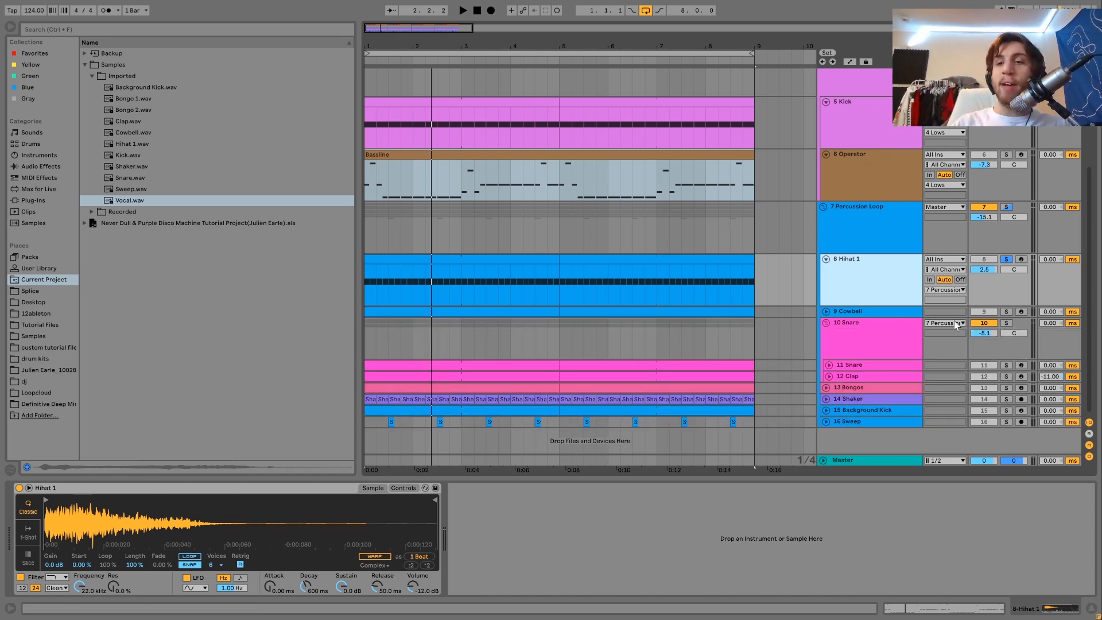
Solo the Snare group alongside Hihat 1, play them together, and display the group's Drum Buss effect.
left_click(1007, 323)
key("space")
left_click(834, 348)
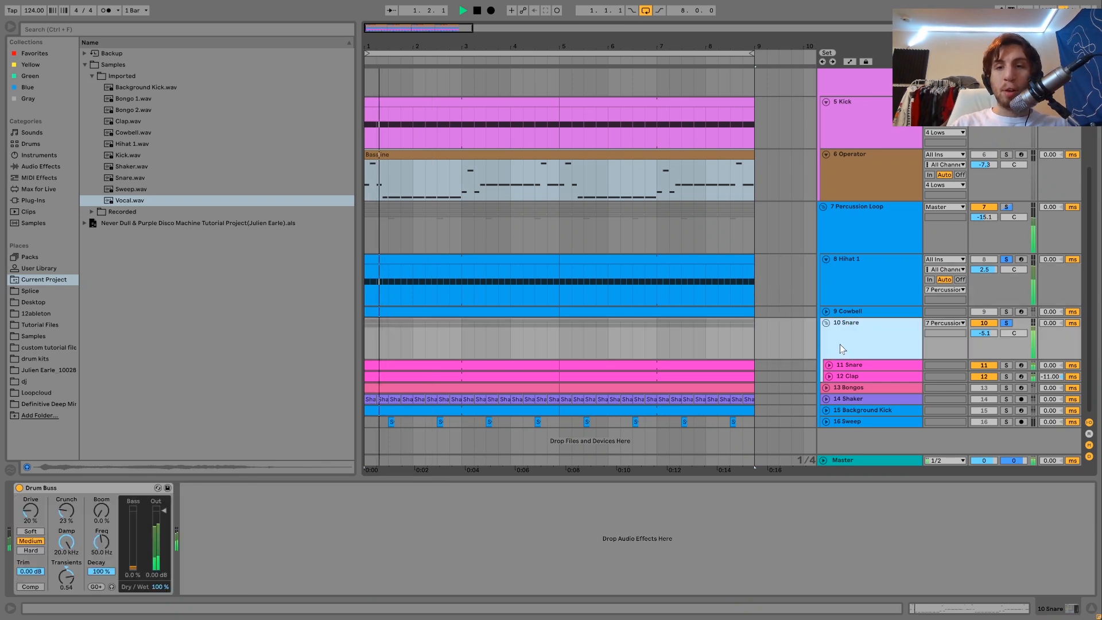
Solo only the Snare track inside the Snare group, play it, and display its sample.
left_click(863, 365)
left_click(1006, 365)
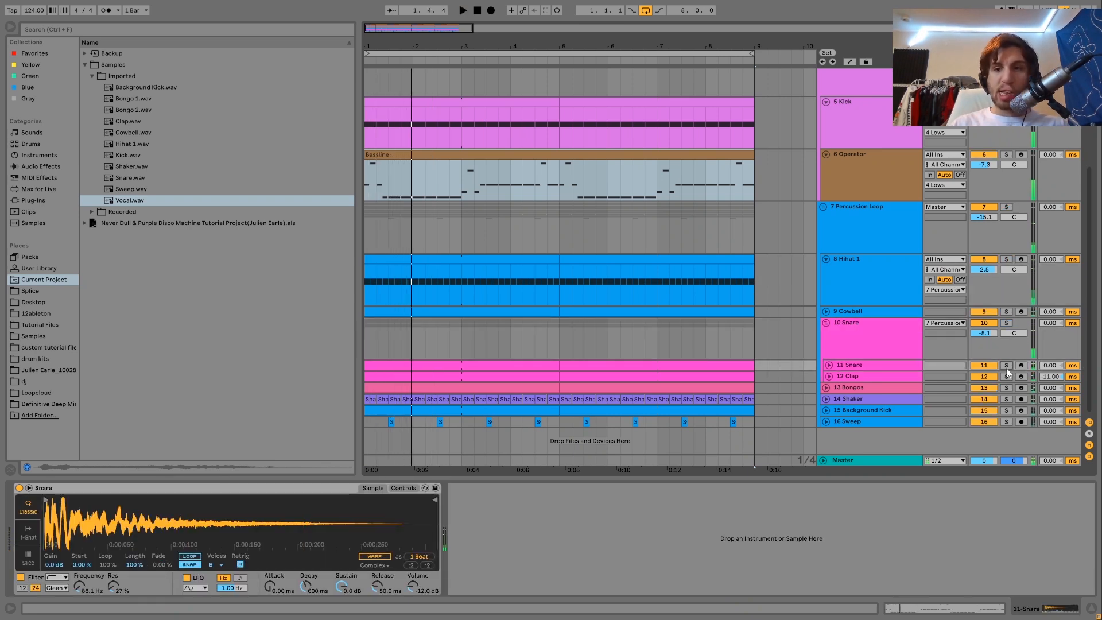
left_click(861, 366)
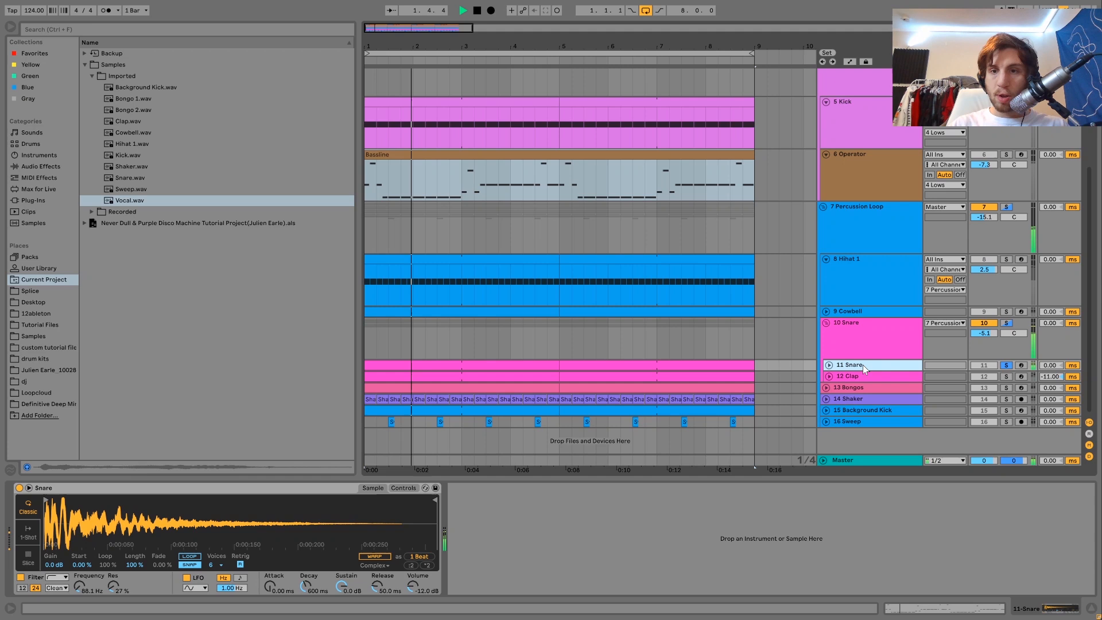
Play the Clap track soloed with its sample and Drum Buss displayed, and unfold the Clap and Snare tracks.
left_click(1006, 378)
left_click(909, 374)
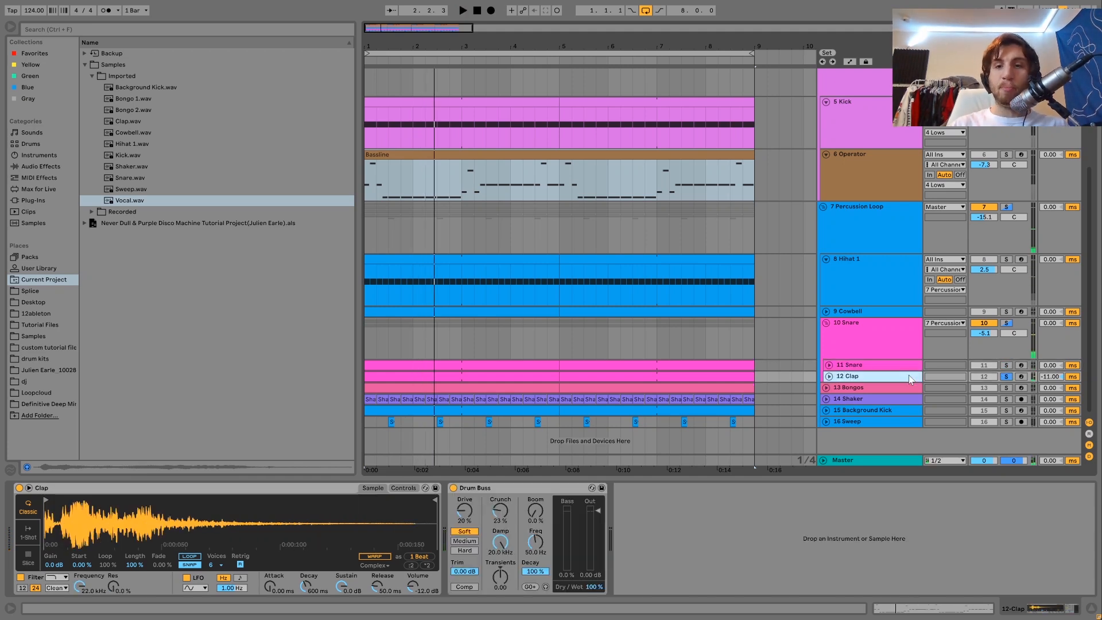
left_click(829, 376)
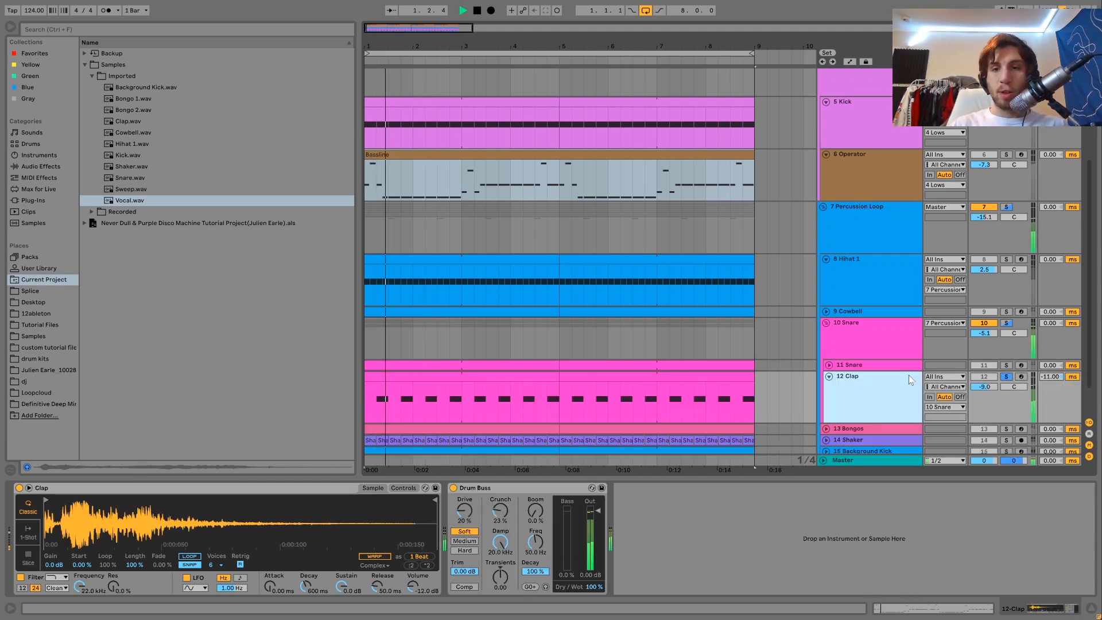
left_click(828, 365)
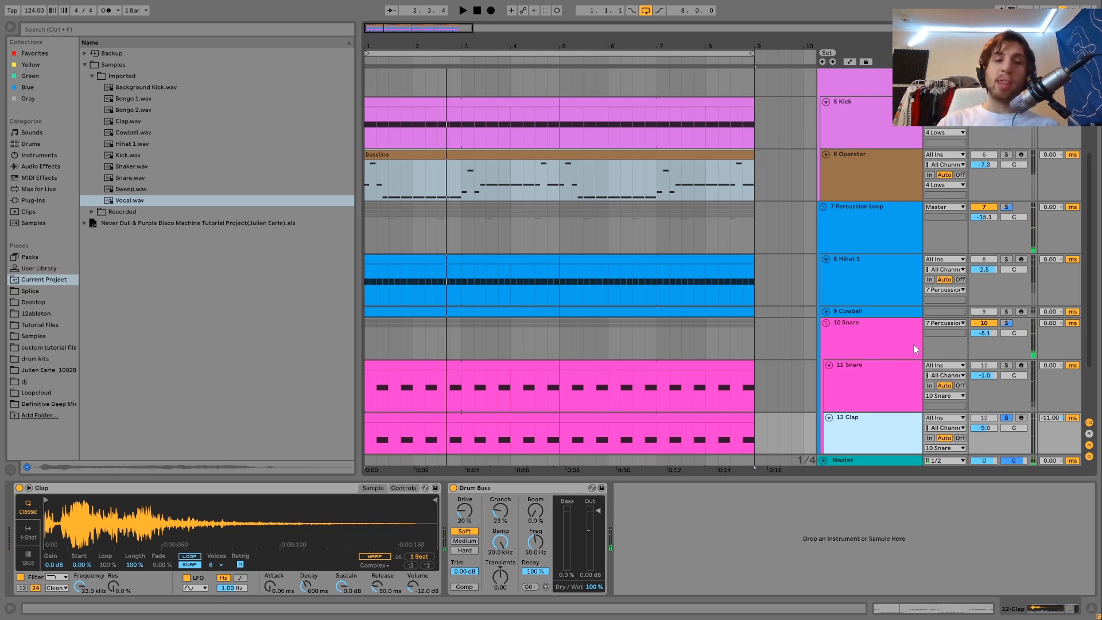
Solo the whole Snare group and play the snare and clap layered together.
left_click(1008, 325)
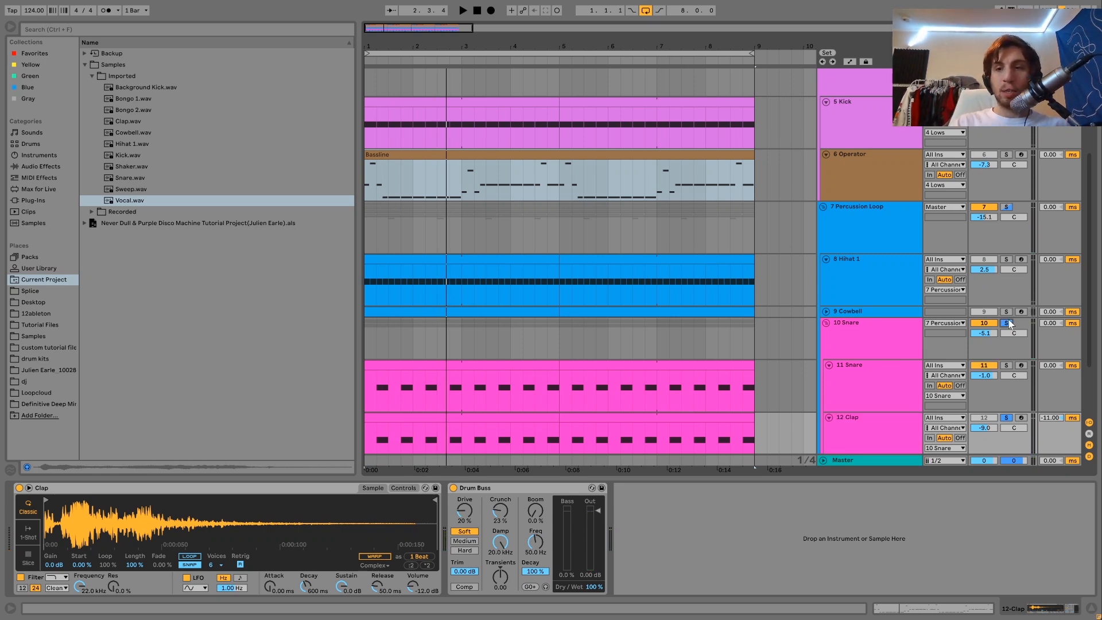
left_click(1009, 324)
left_click(1009, 323)
key("space")
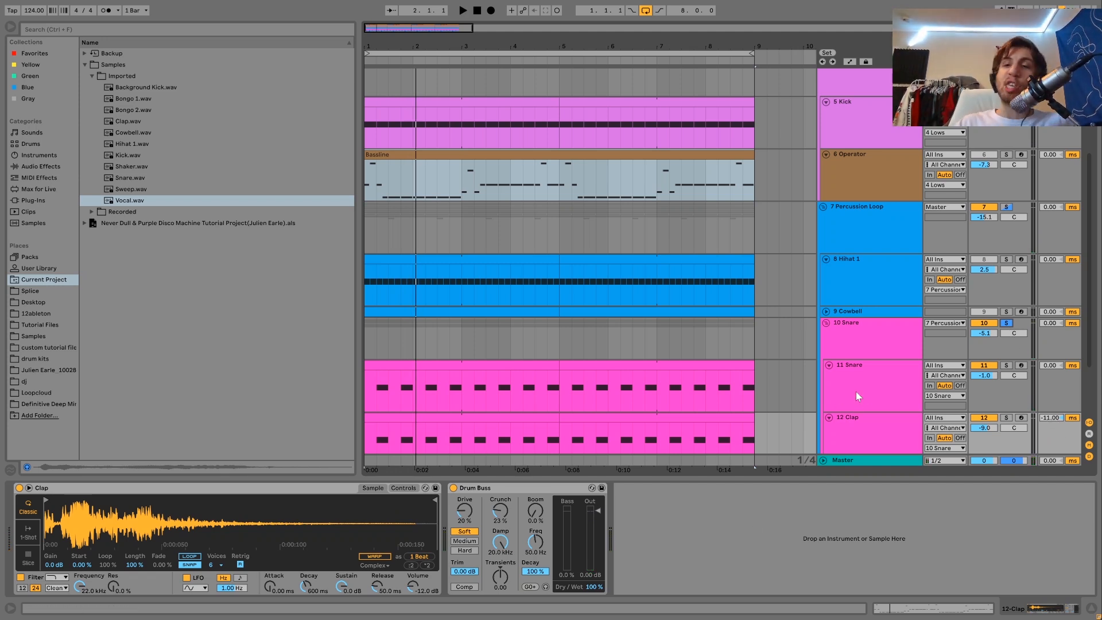
key("space")
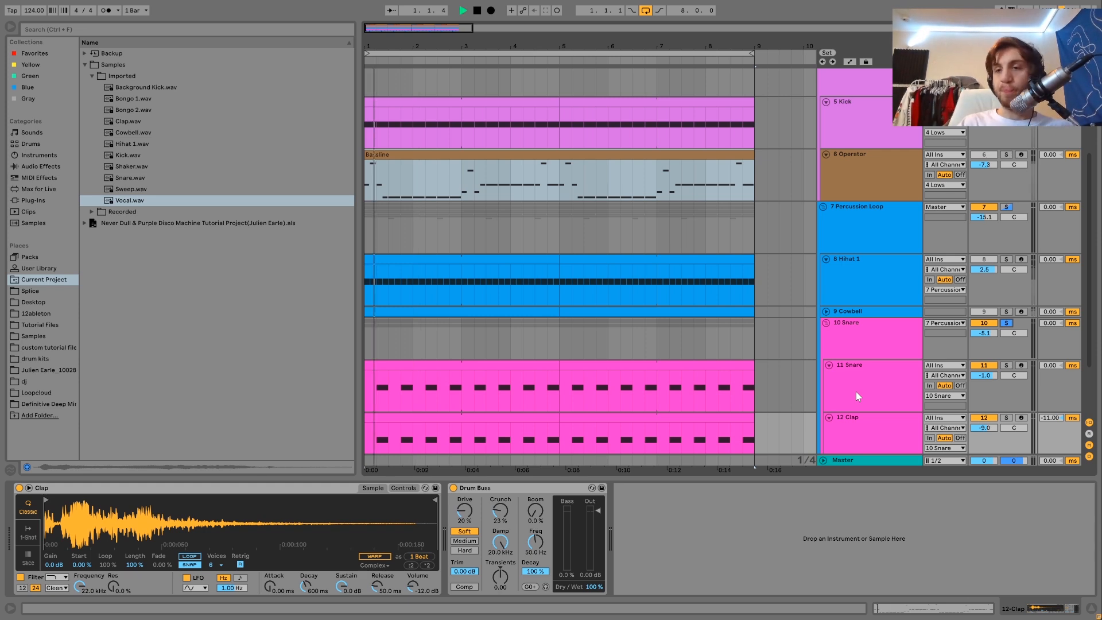
key("space")
Add Hihat 1 to the soloed Snare group, play them together, and display the group's effects.
left_click(1006, 260)
key("space")
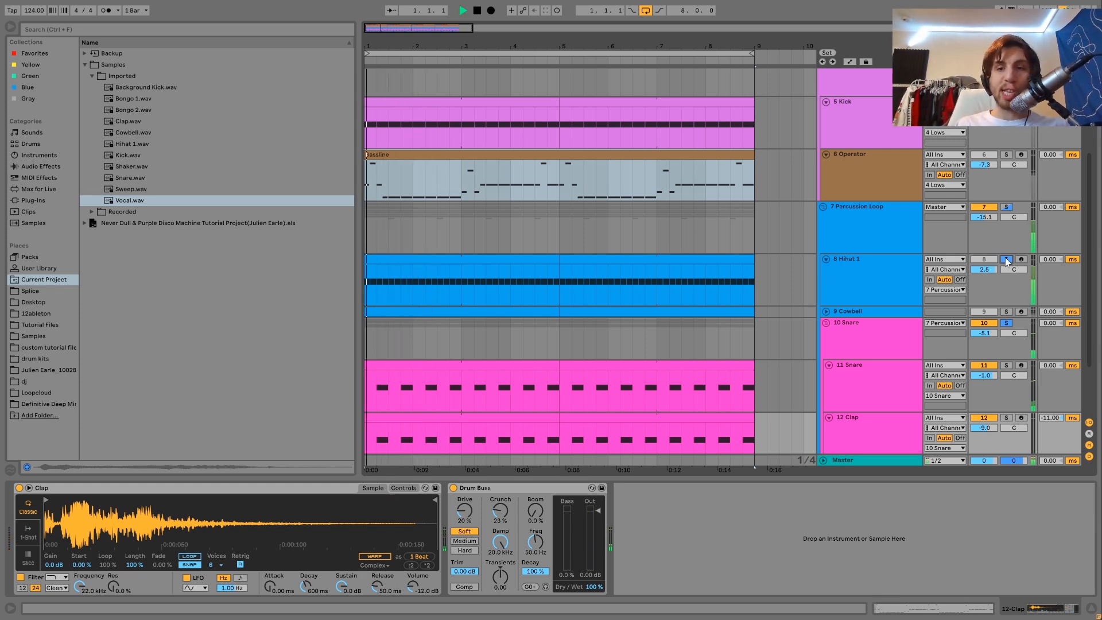
left_click(866, 341)
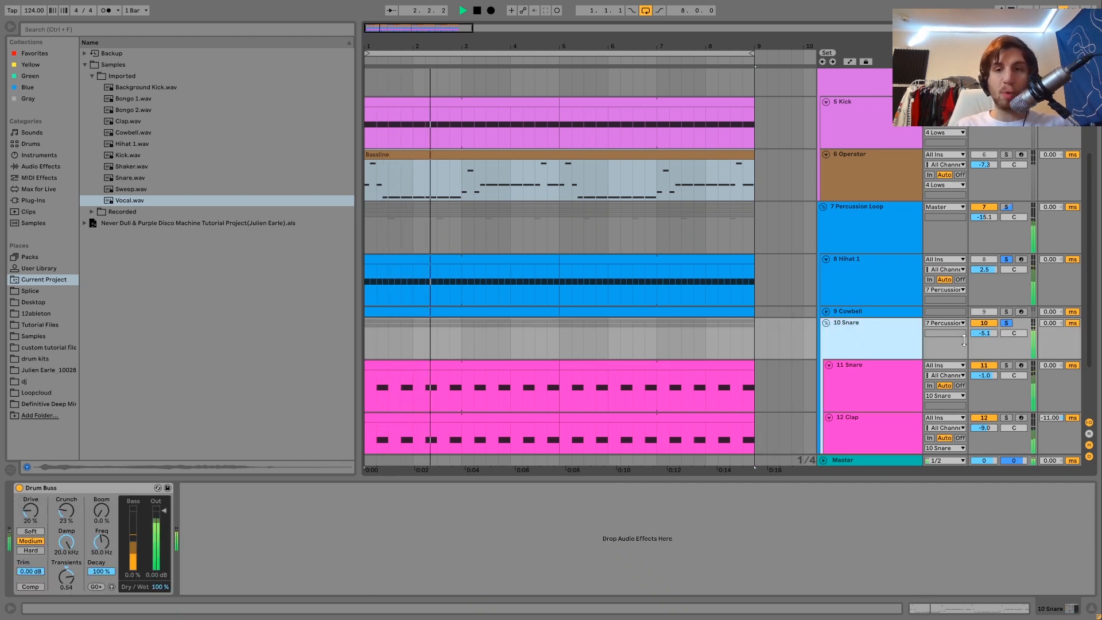
Add Cowbell to the solo, play it with the hi-hat and snare, and unfold Cowbell with its sample displayed.
left_click(1006, 312)
key("space")
key("space")
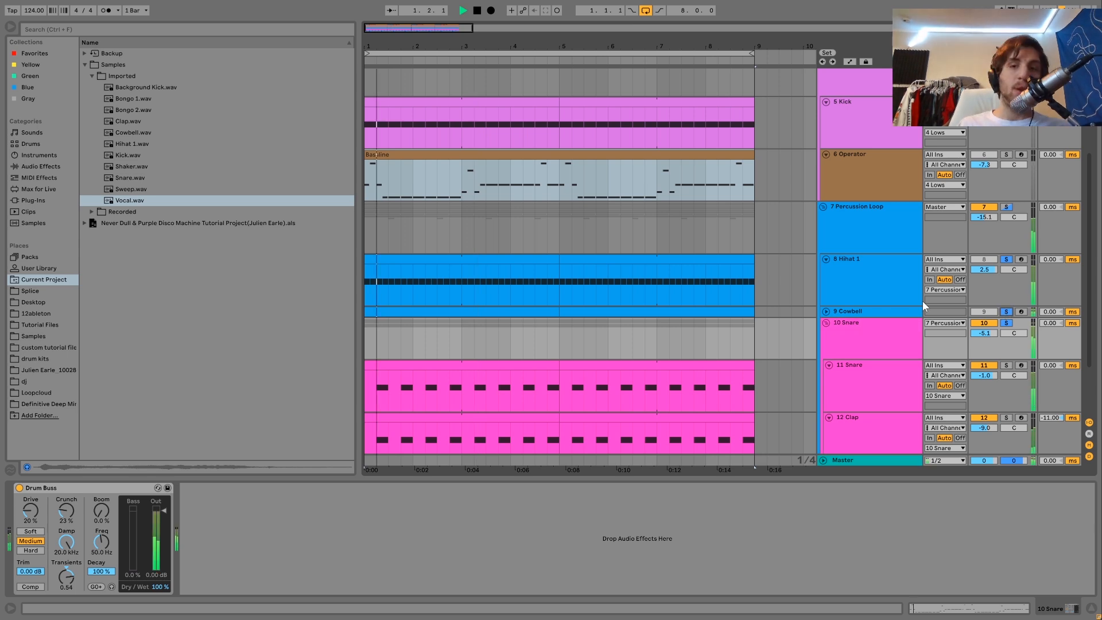
left_click(841, 315)
left_click(826, 312)
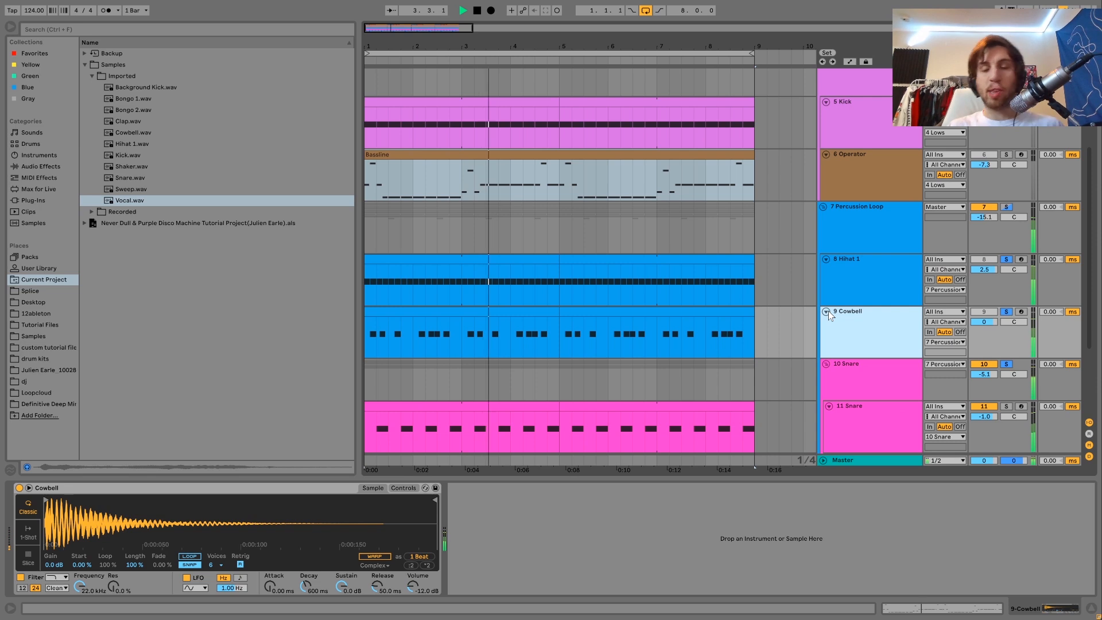
key("space")
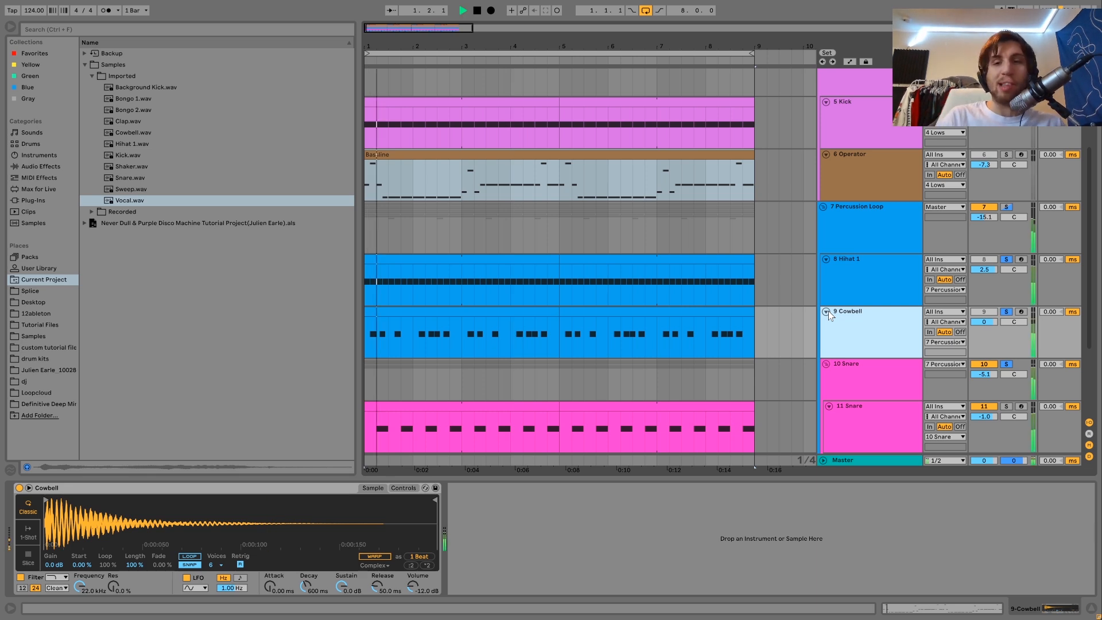
Fold the Snare group, add Bongos to the soloed percussion, and play it with the bongo Drum Rack displayed.
scroll(828, 315, "down", 2)
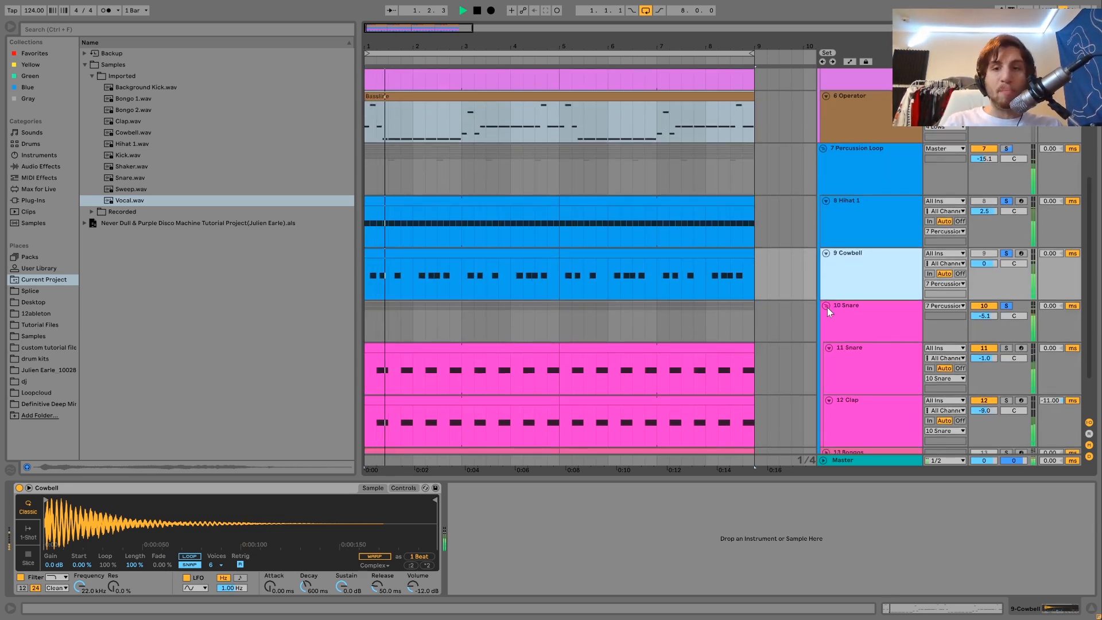
left_click(826, 307)
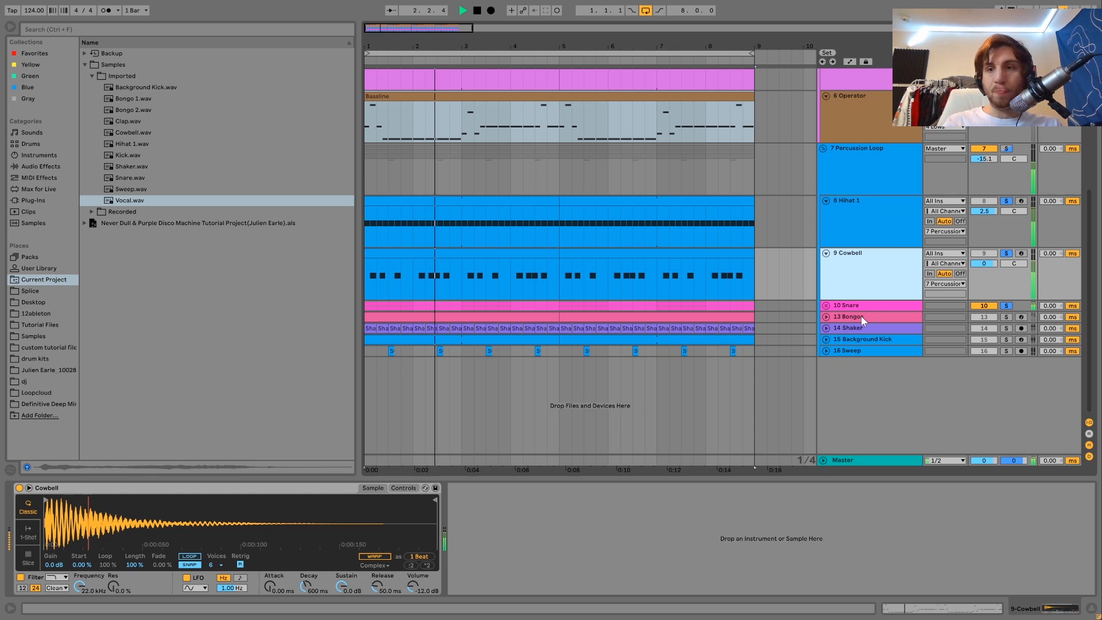
key("space")
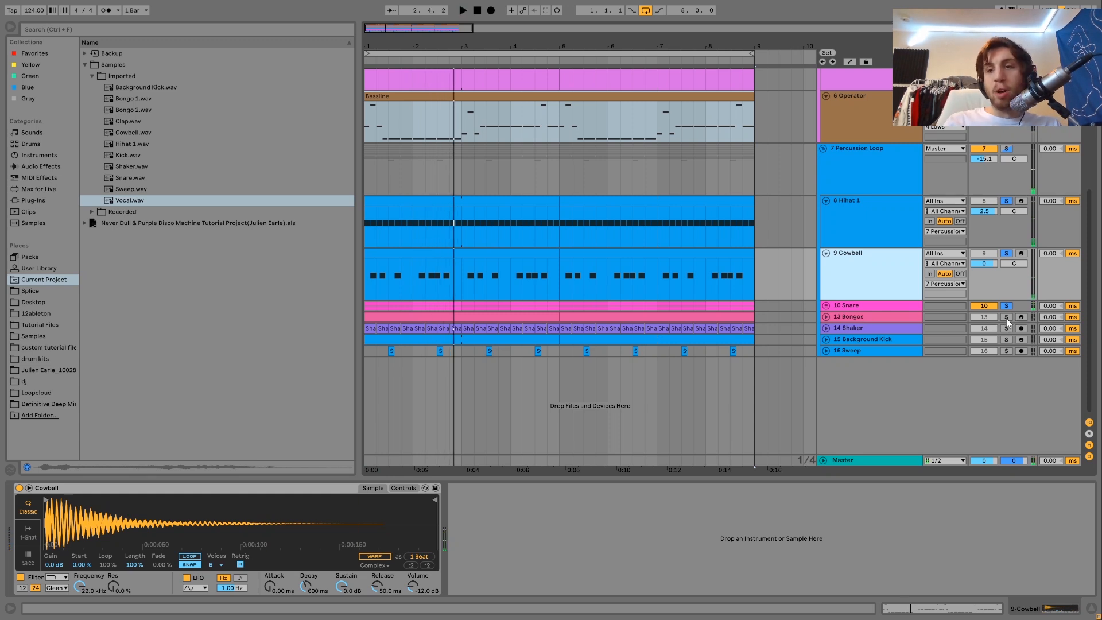
left_click(1007, 317)
key("space")
left_click(872, 317)
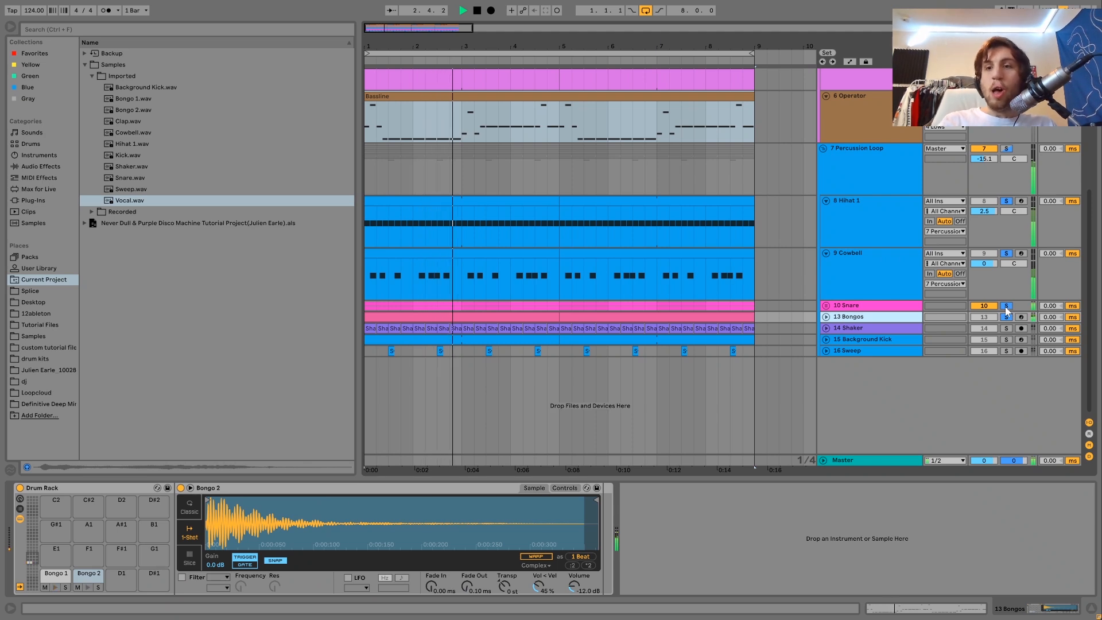
Unsolo the Snare group and Hihat 1, and play only the Cowbell and Bongos together.
left_click(1006, 306)
left_click(1007, 201)
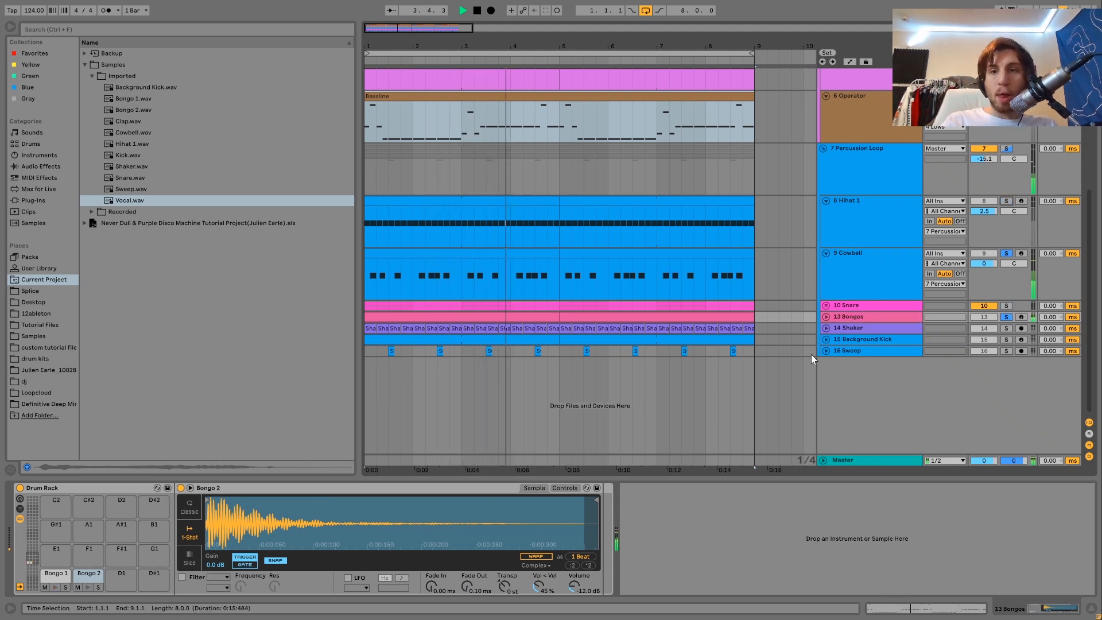
left_click(829, 320)
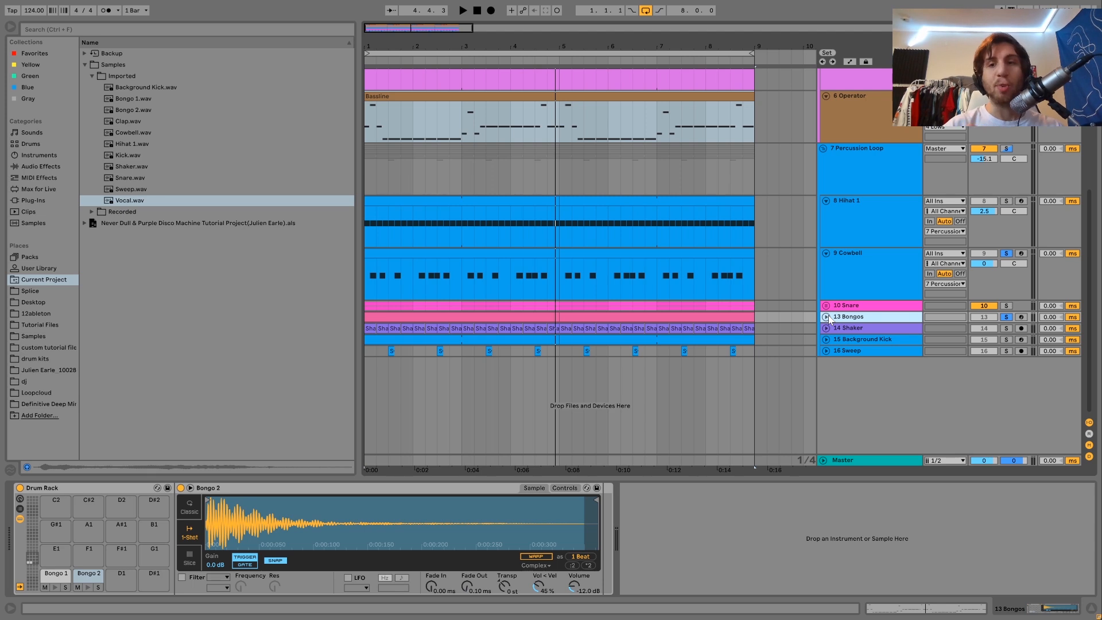
key("space")
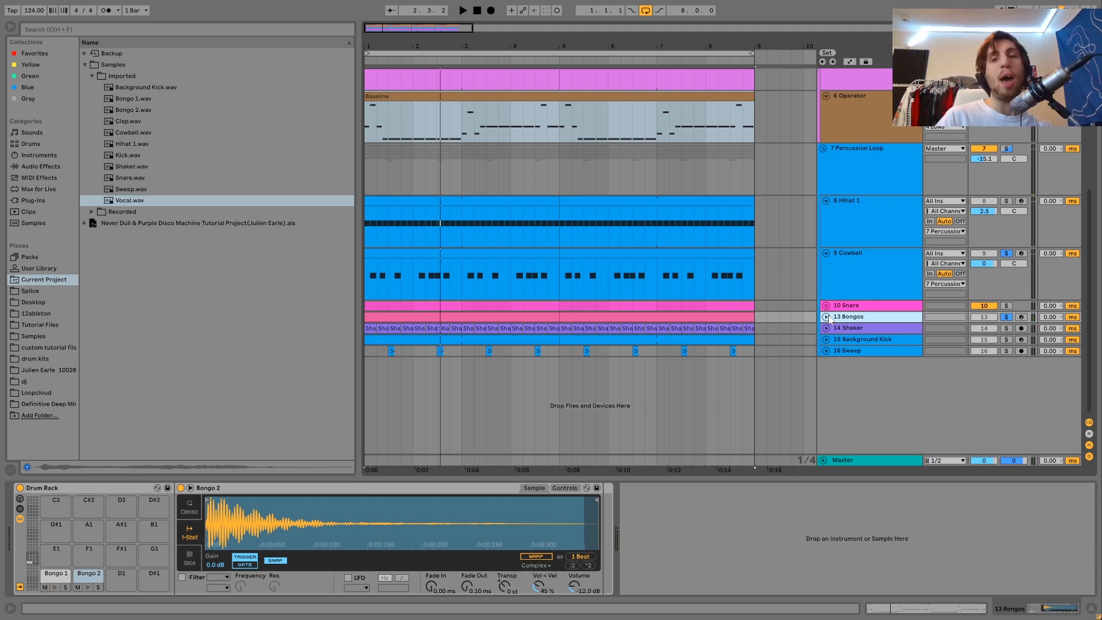
key("space")
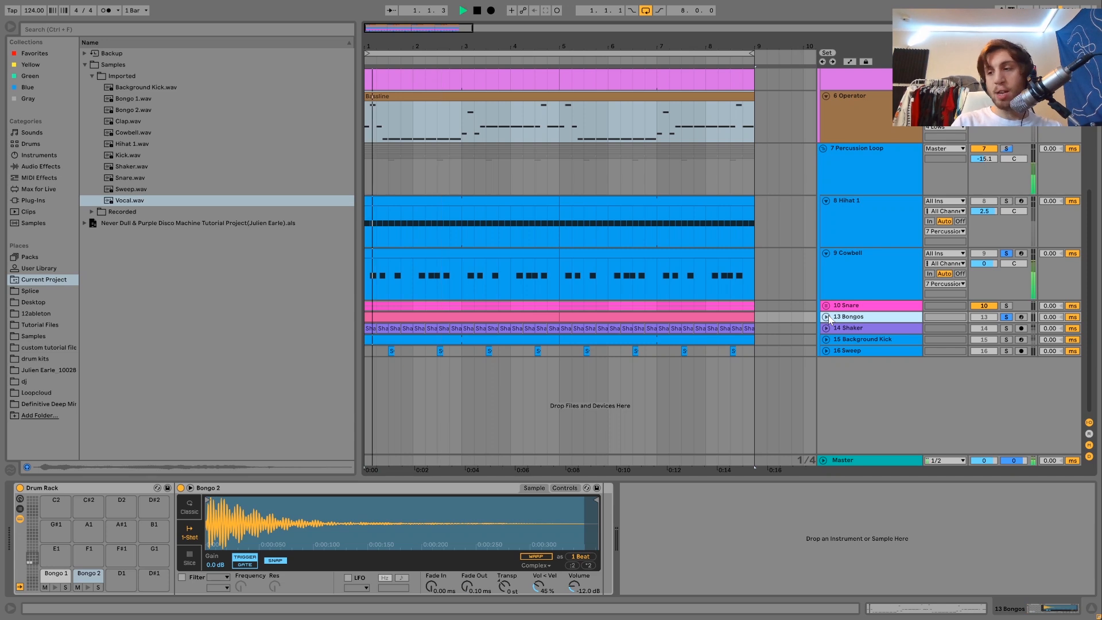
key("space")
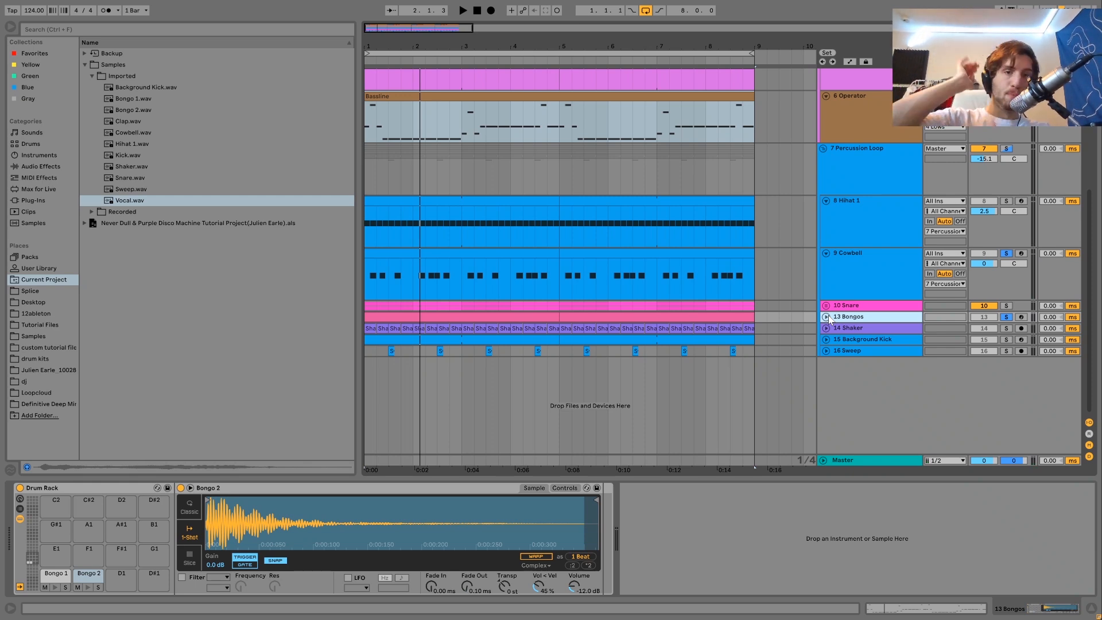
Bring the Snare group and Hihat 1 back into the solo during playback with Cowbell and Bongos.
key("space")
left_click(1007, 306)
left_click(1006, 201)
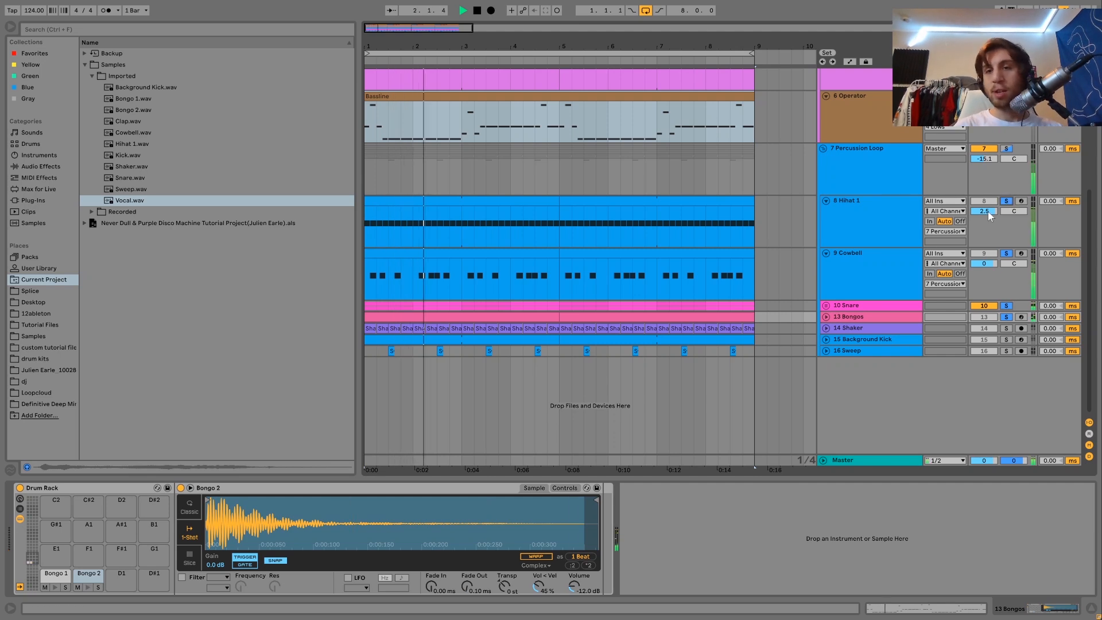
Add the Shaker to the soloed percussion, unfold it to view its waveform during playback, and fold it again.
left_click(877, 330)
key("space")
key("space")
left_click(825, 329)
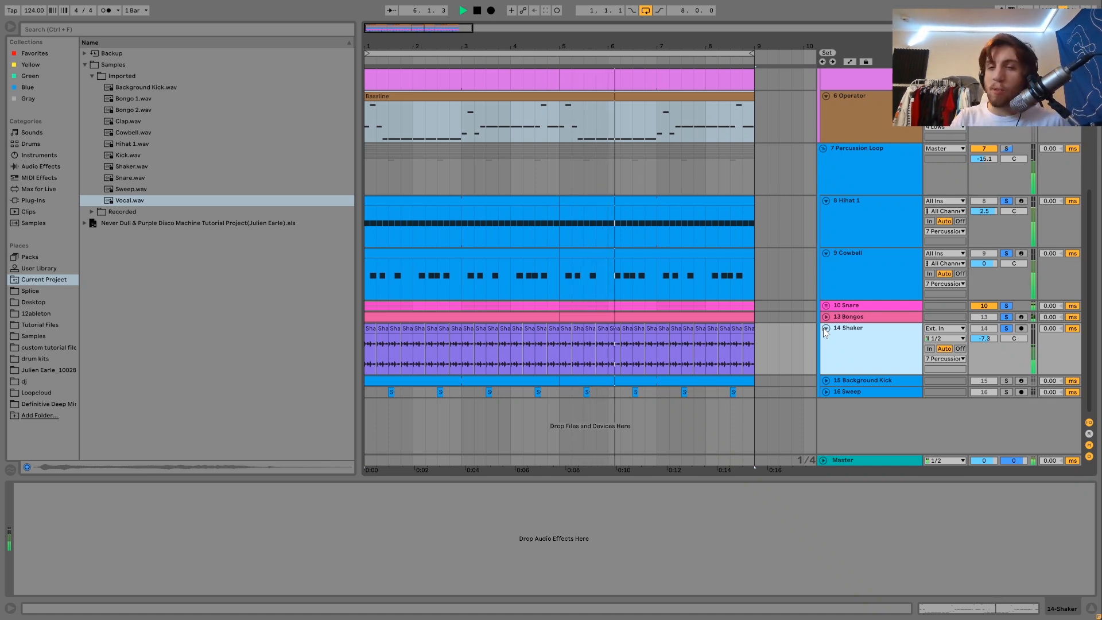
key("space")
key("space")
left_click(825, 329)
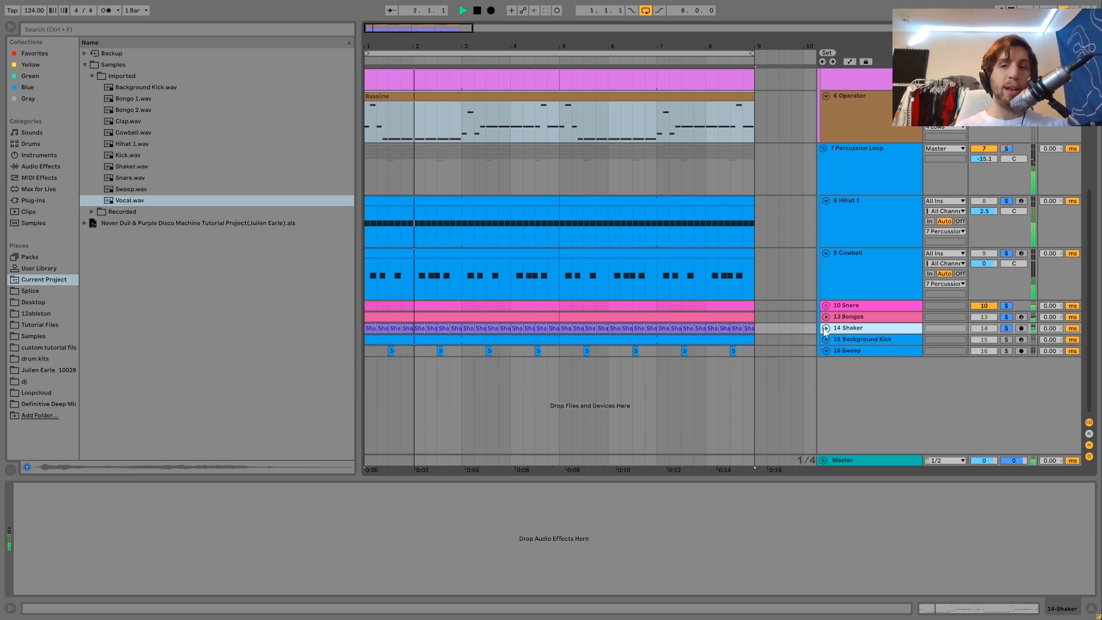
Unfold the Background Kick and Sweep tracks and add both to the soloed percussion.
key("space")
left_click(827, 339)
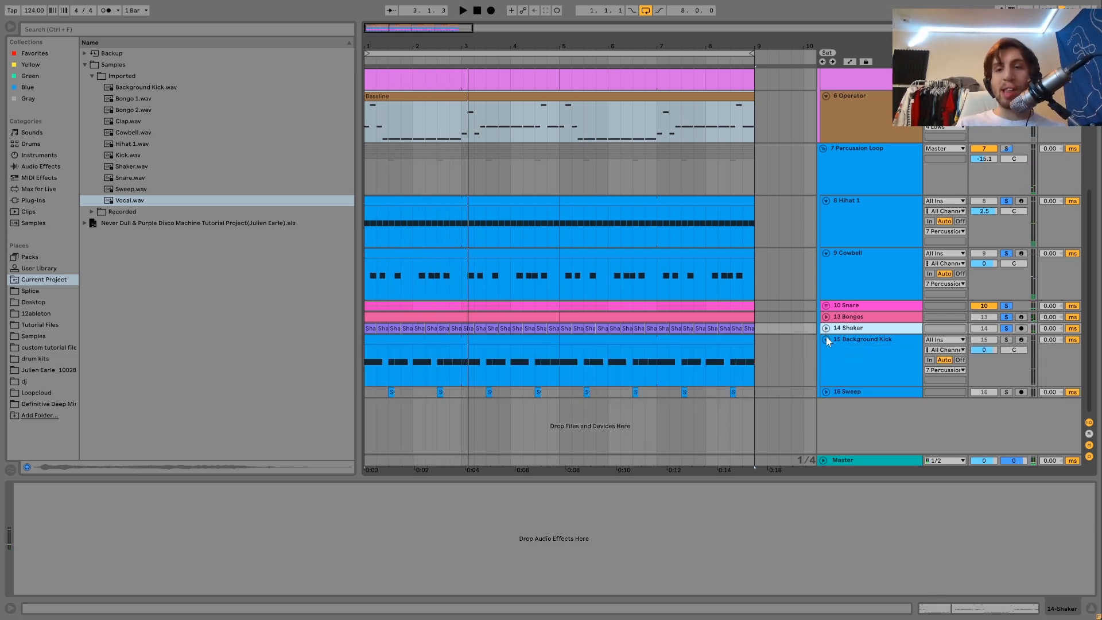
left_click(825, 393)
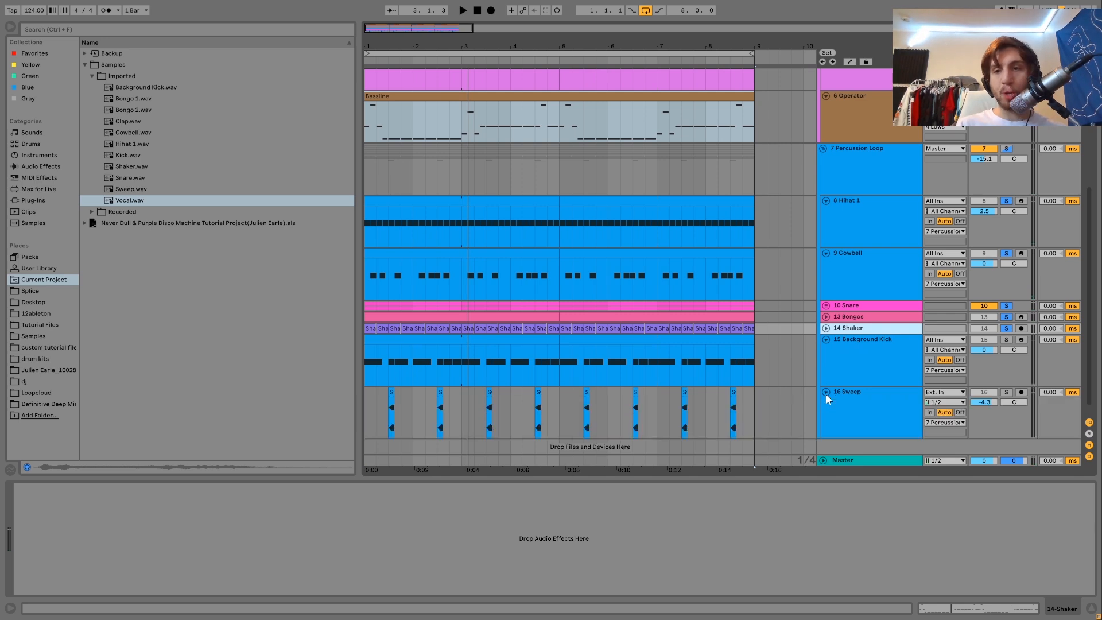
left_click(863, 356)
left_click(866, 405)
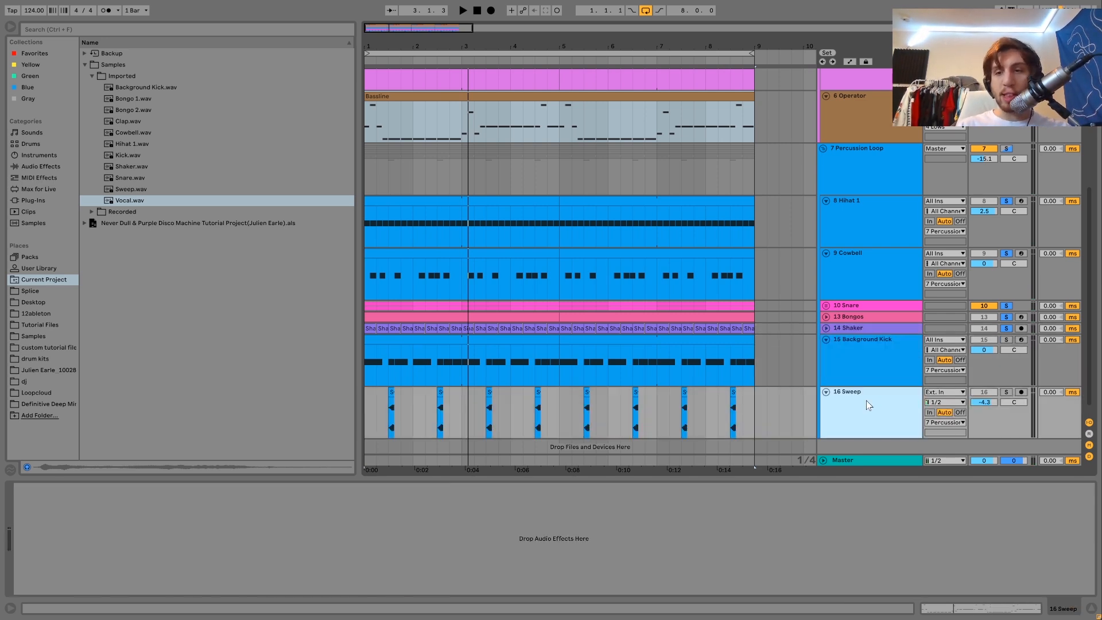
left_click(1006, 340)
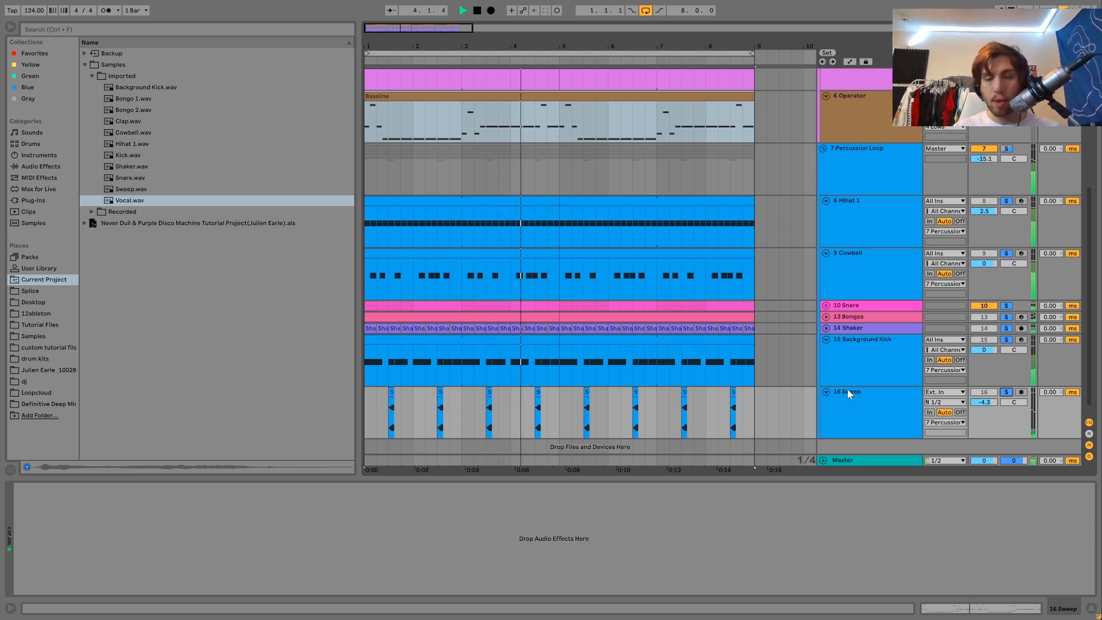
Compare the percussion loop without Background Kick and Sweep, then solo both tracks again and play the complete loop.
key("space")
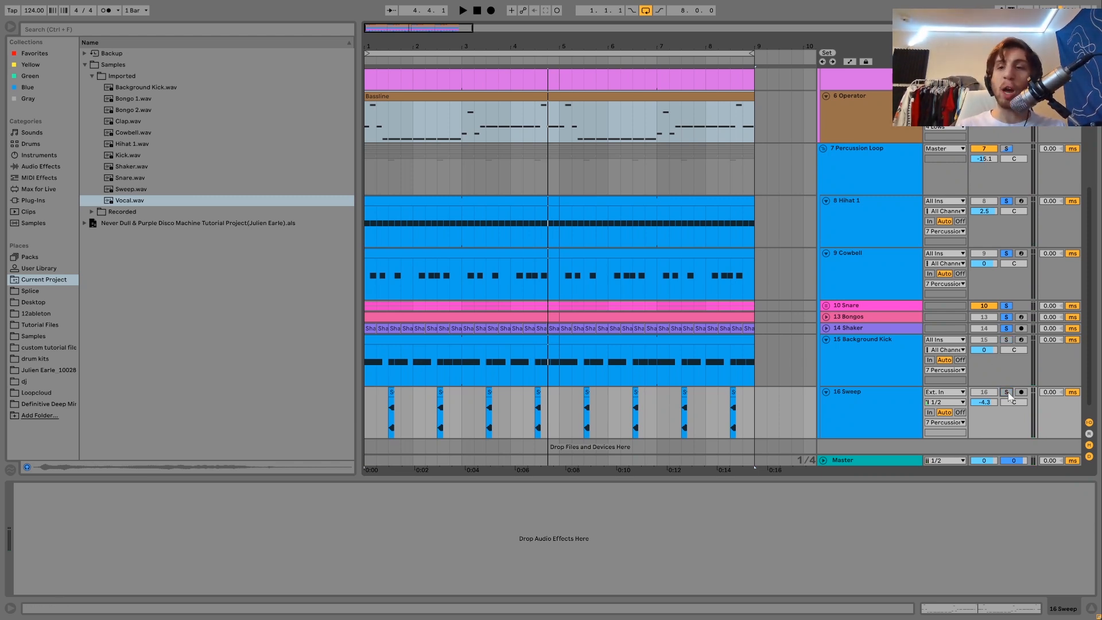
key("space")
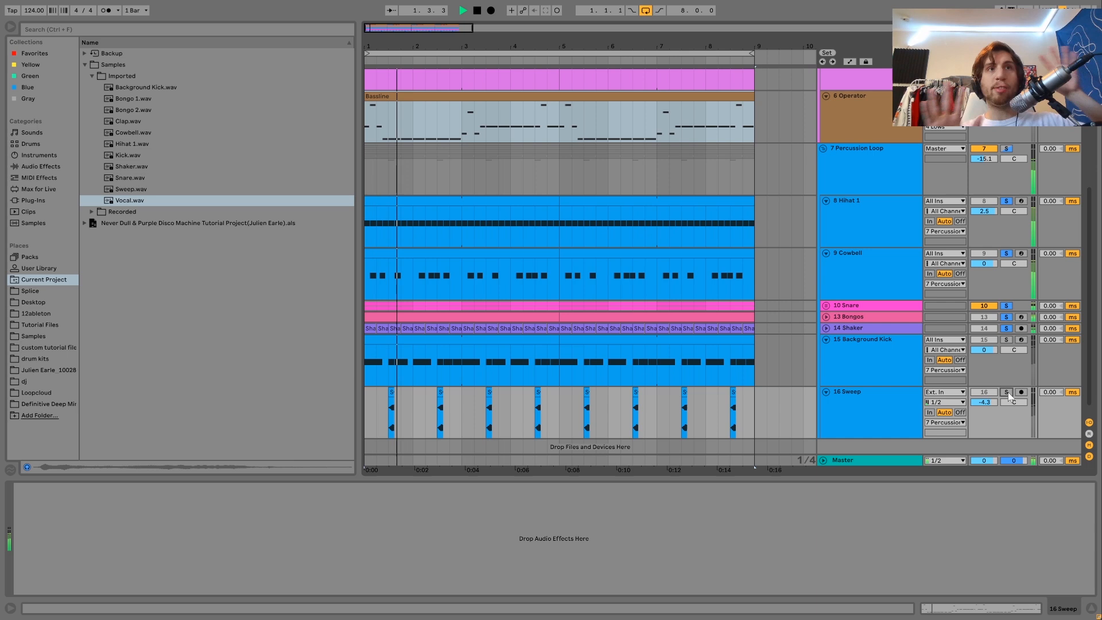
left_click(1007, 339)
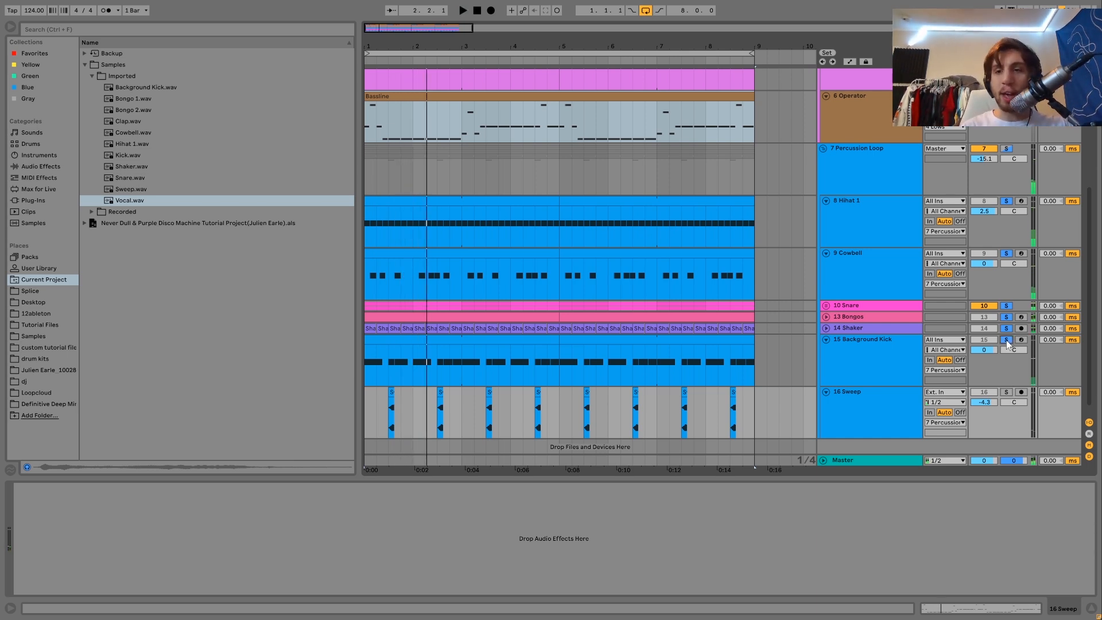
left_click(1006, 393)
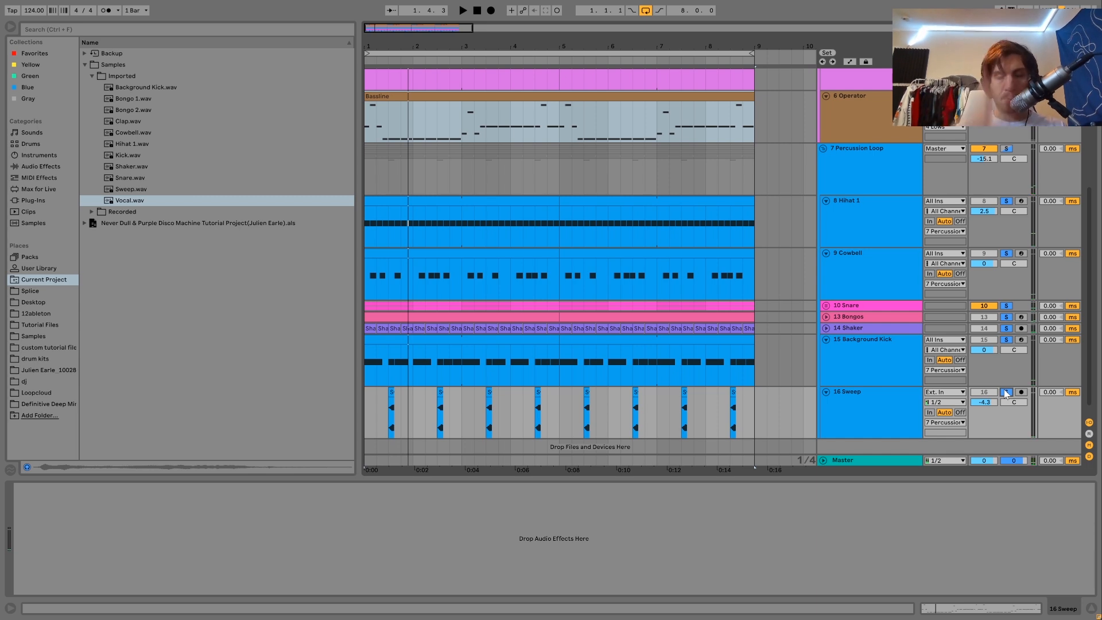
key("space")
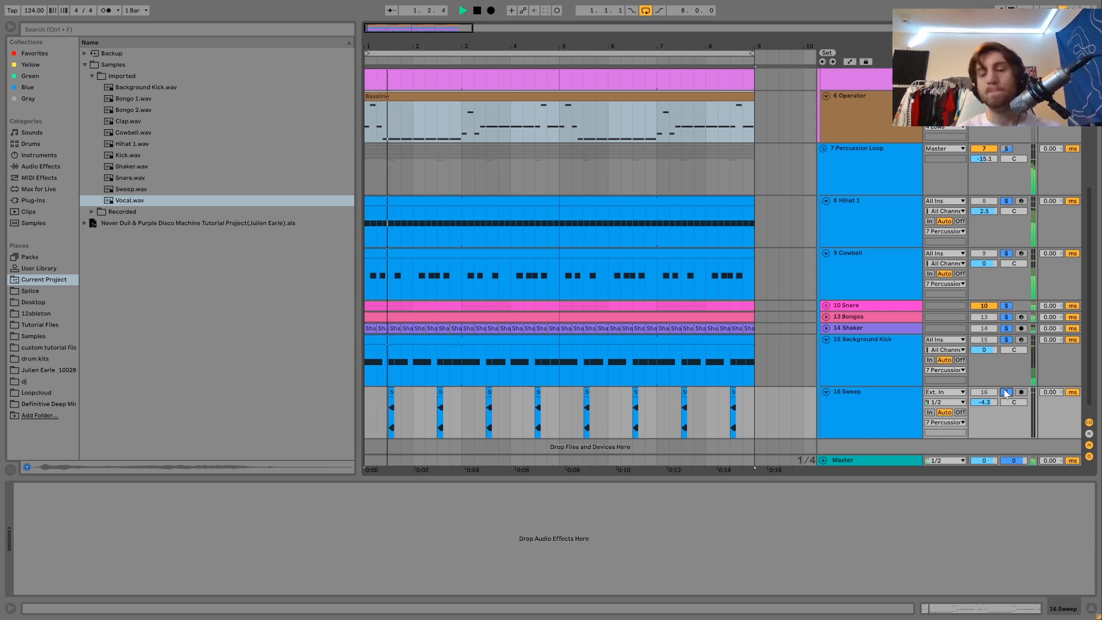
Replay the complete percussion loop, then display the Background Kick's sampler and solo that track.
key("space")
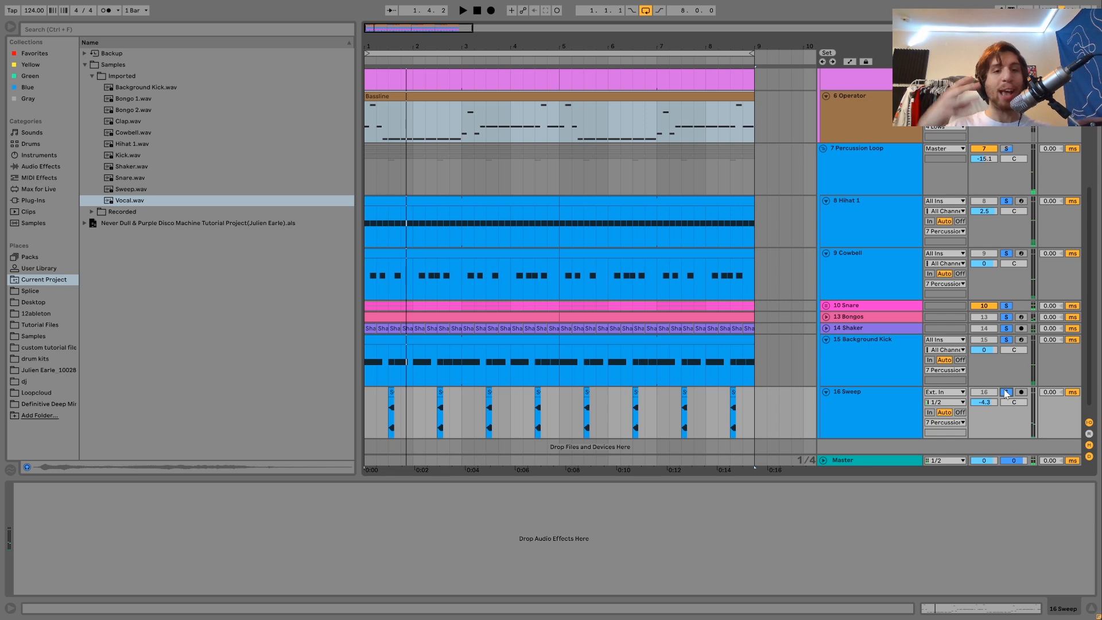
key("space")
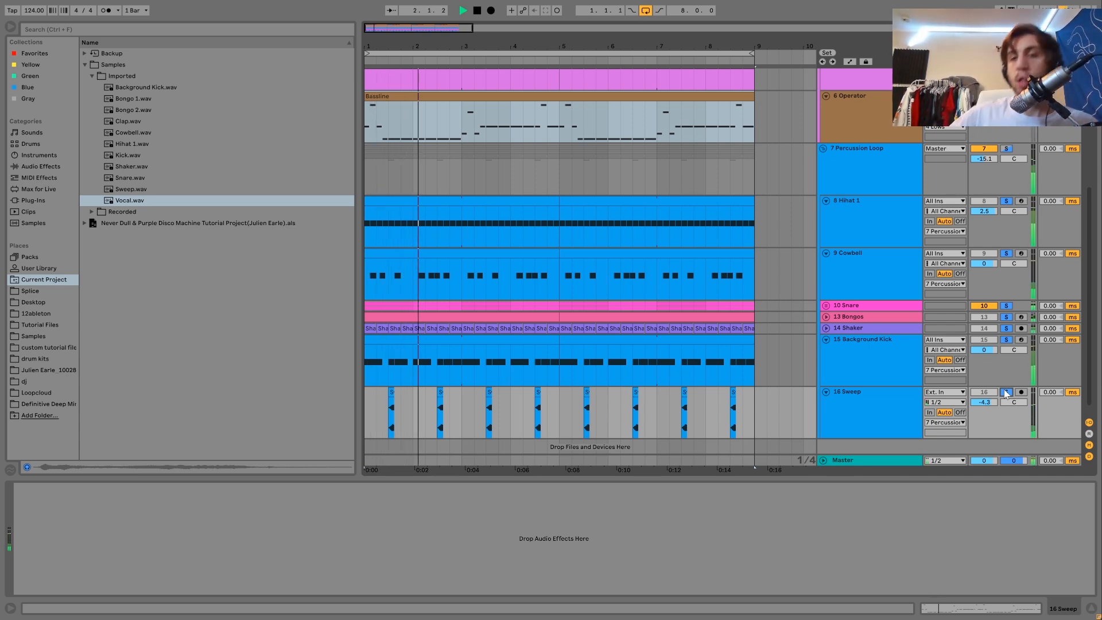
left_click(872, 375)
key("space")
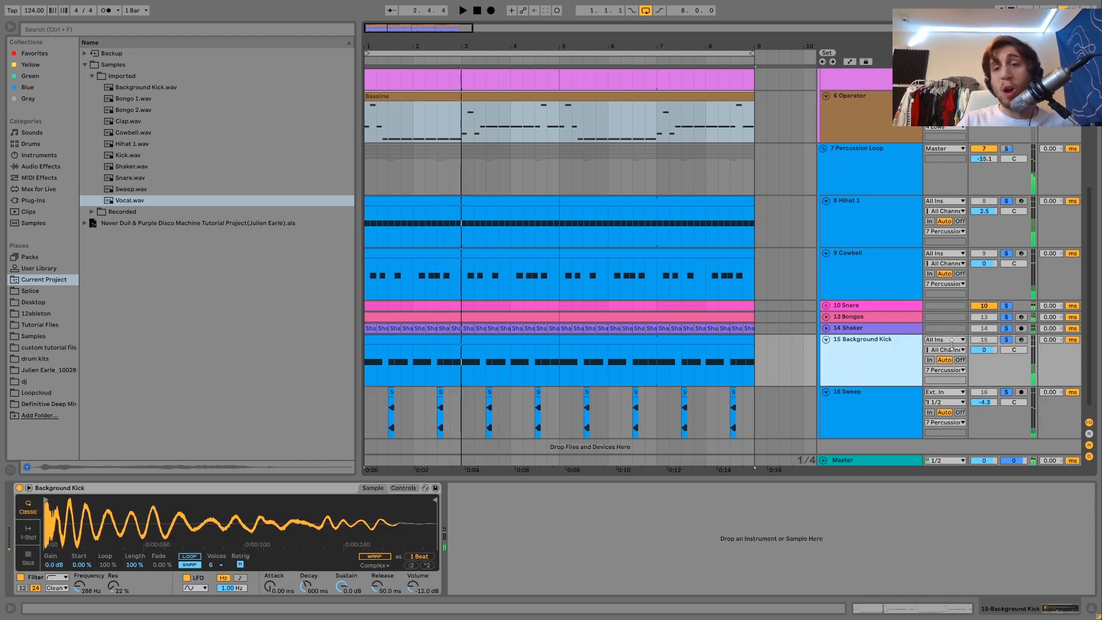
left_click(1007, 340)
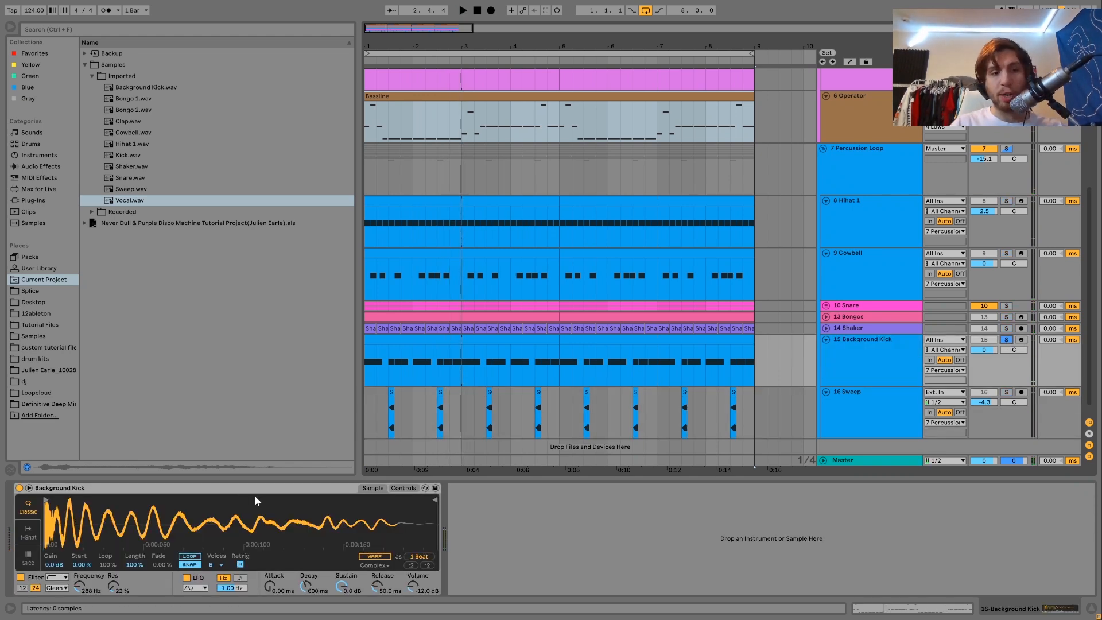
Play the soloed Background Kick and compare its sound with the sampler's filter switched off and on.
left_click(20, 577)
key("space")
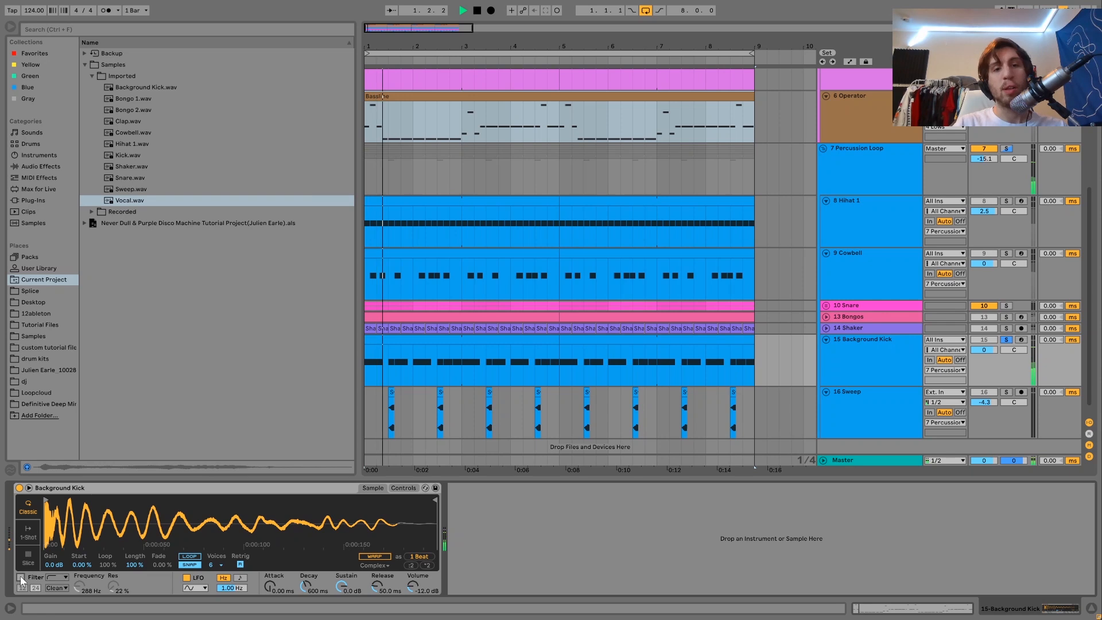
left_click(21, 577)
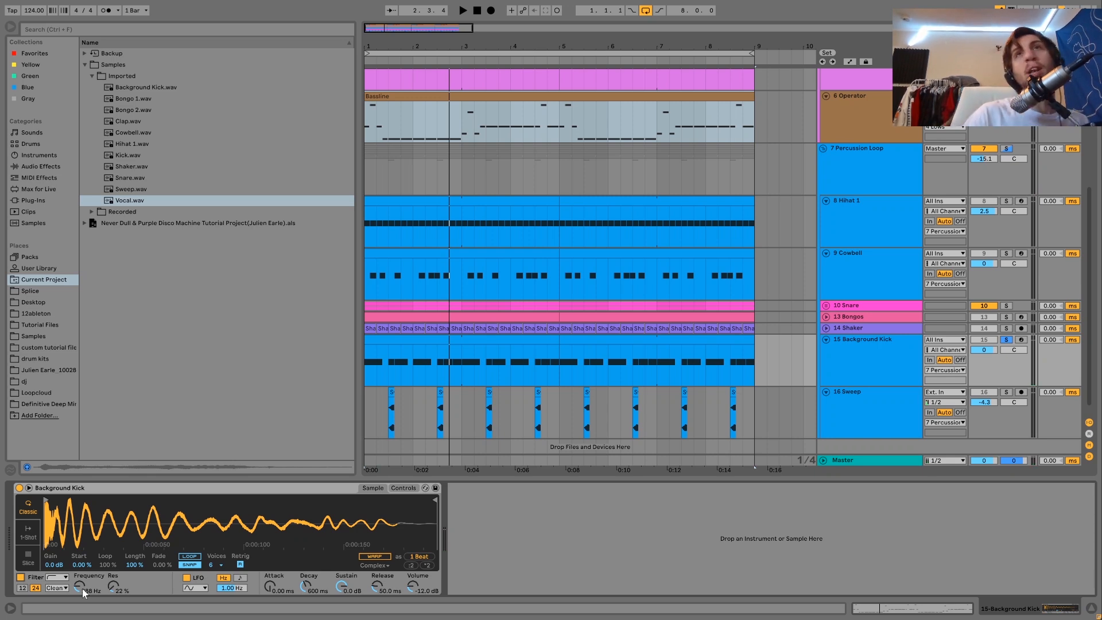
key("space")
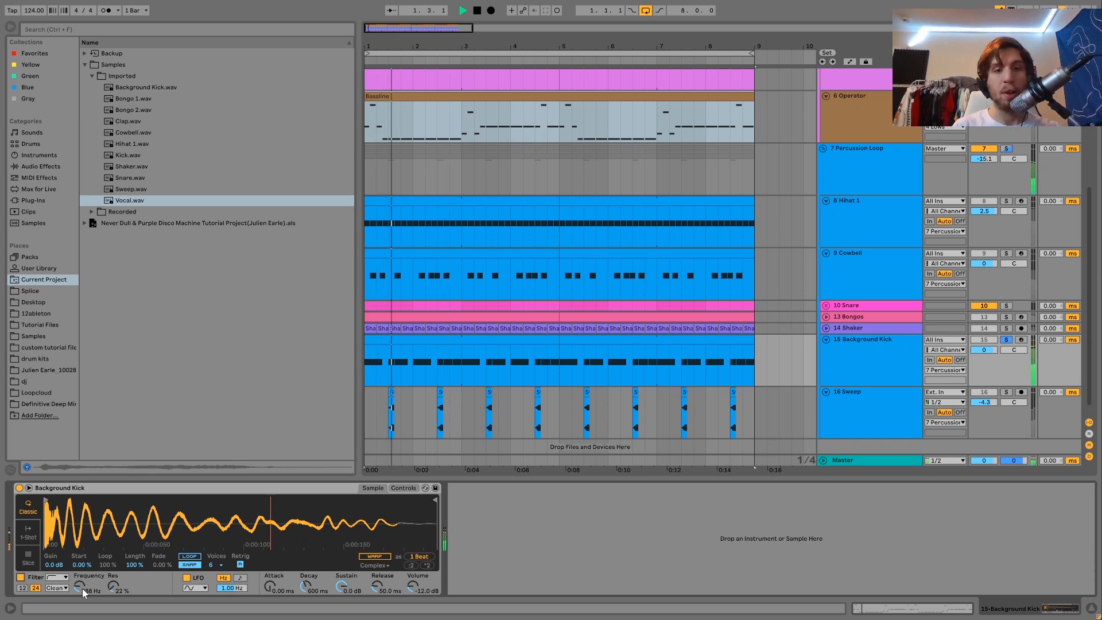
left_click(20, 578)
left_click(20, 578)
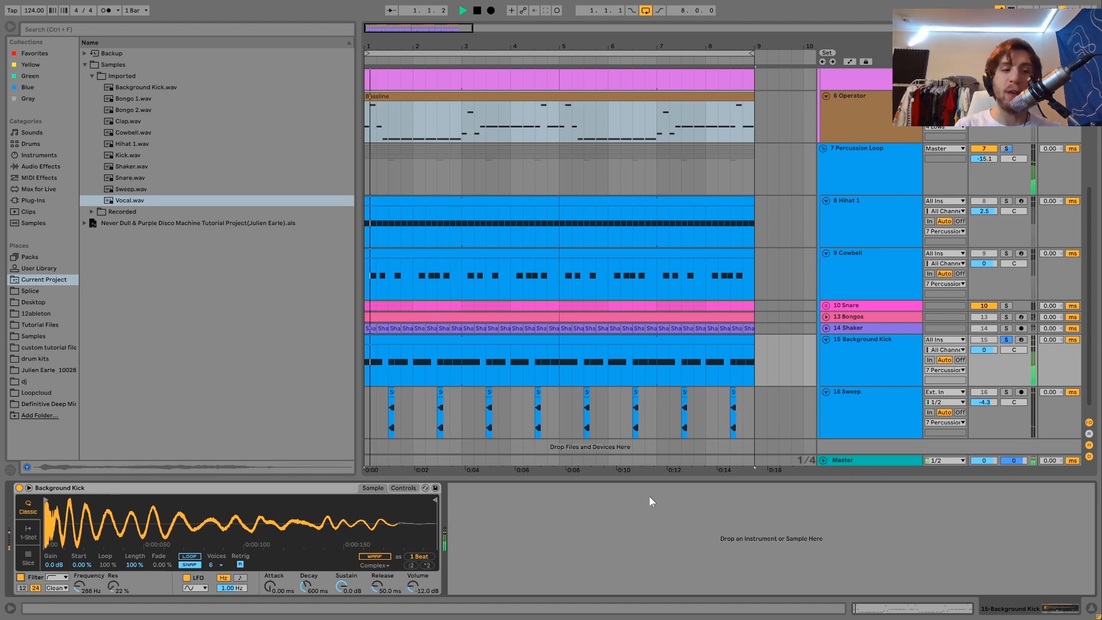
key("space")
Solo the Sweep track, preview Sweep.wav from the imported samples, and play the soloed track.
left_click(890, 398)
left_click(1007, 393)
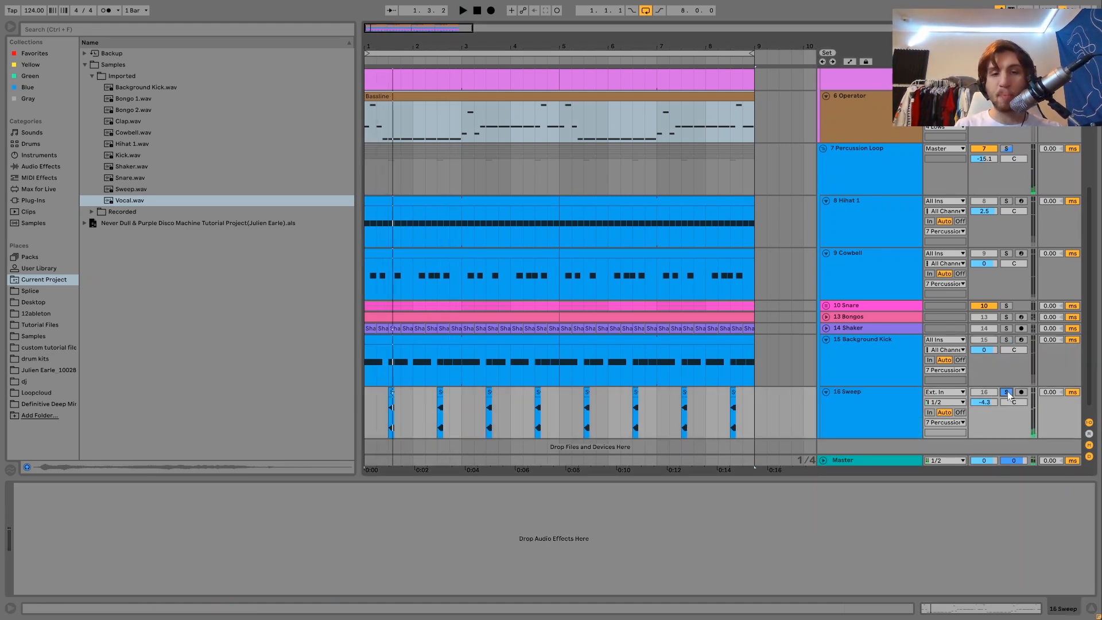
left_click(123, 189)
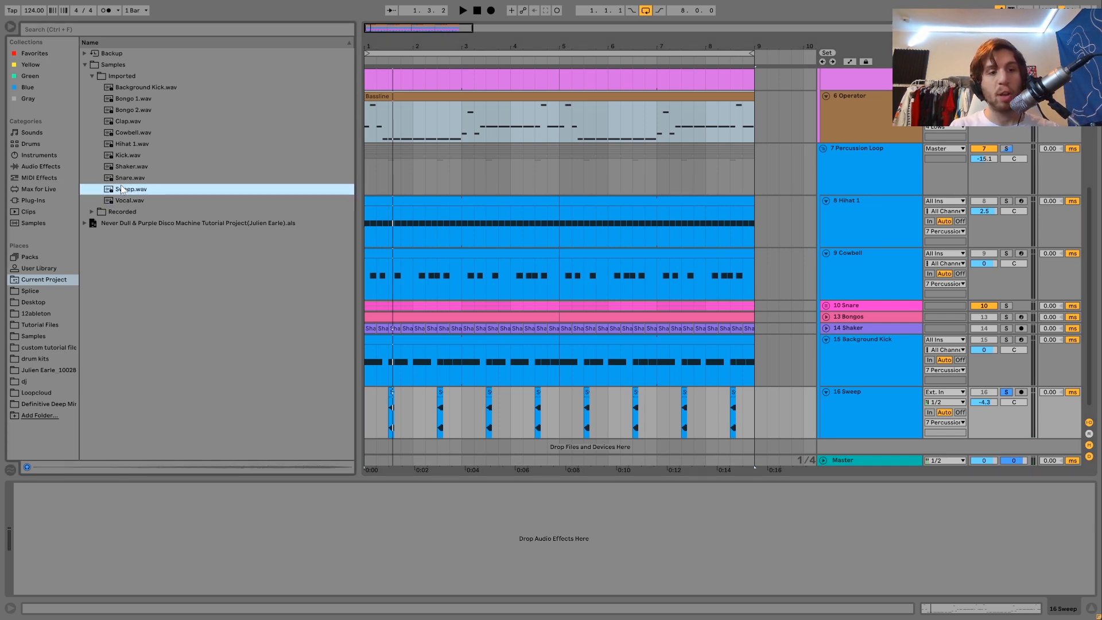
key("space")
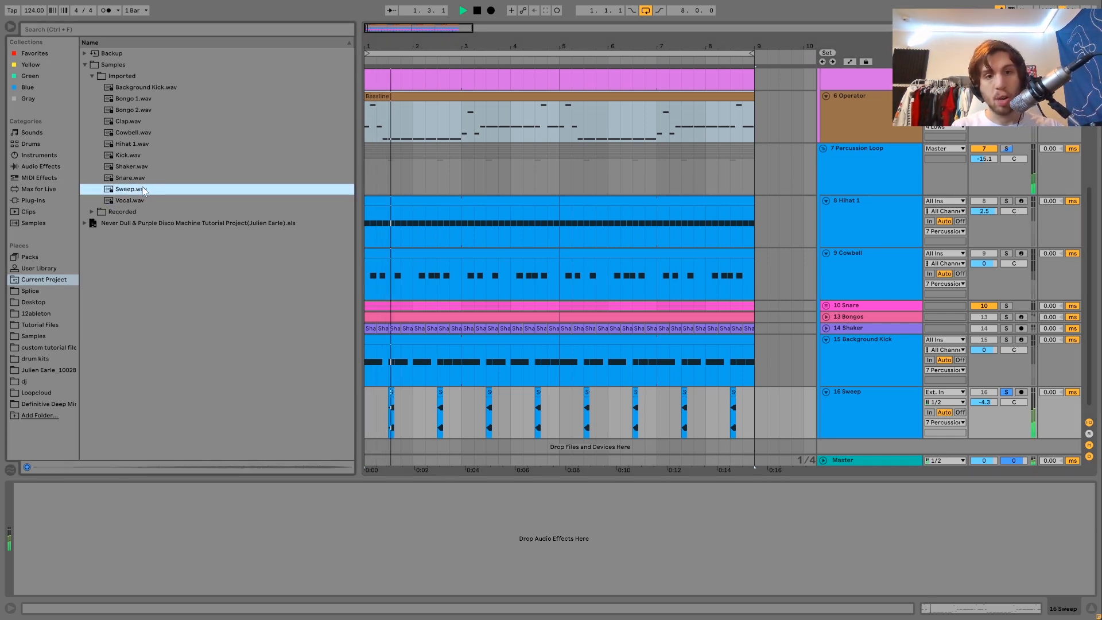
key("space")
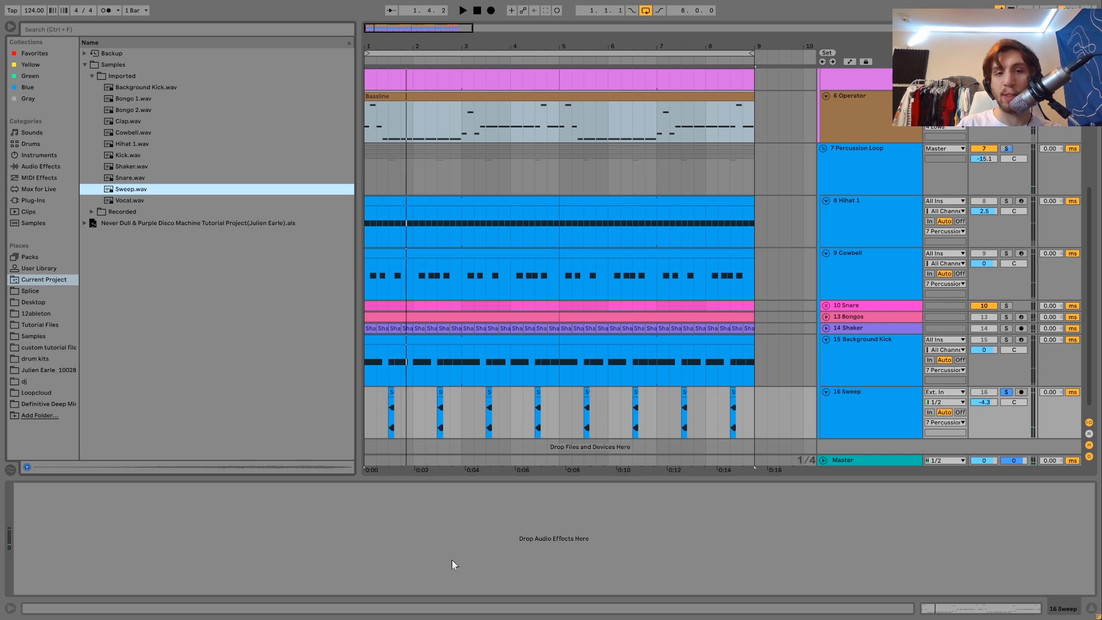
Add the Background Kick to the soloed Sweep and play the two tracks together.
left_click(1006, 340)
key("space")
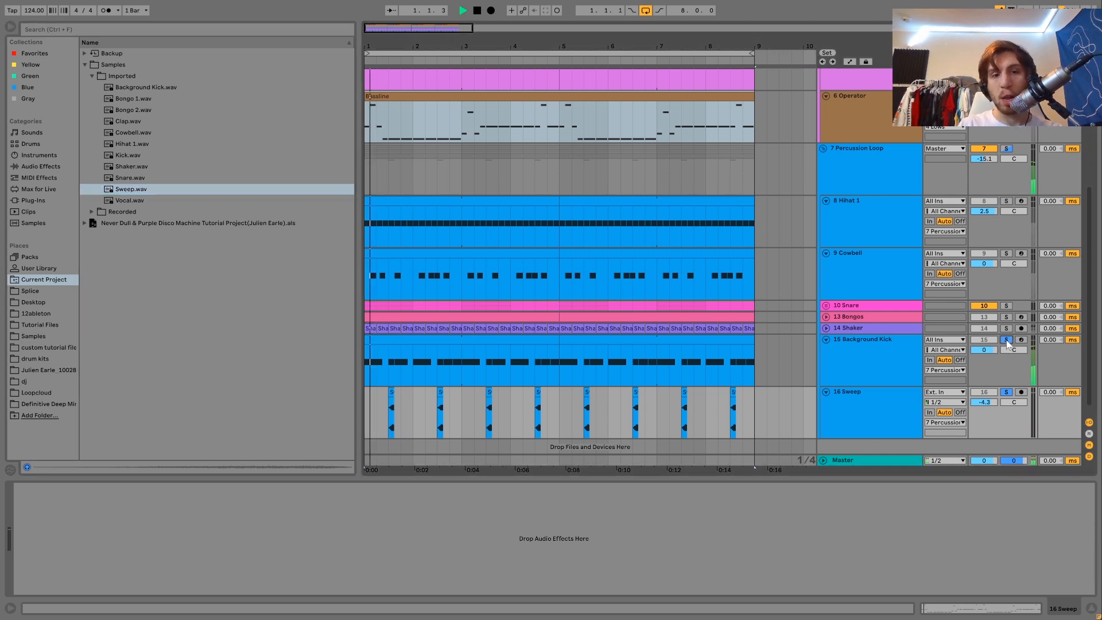
key("space")
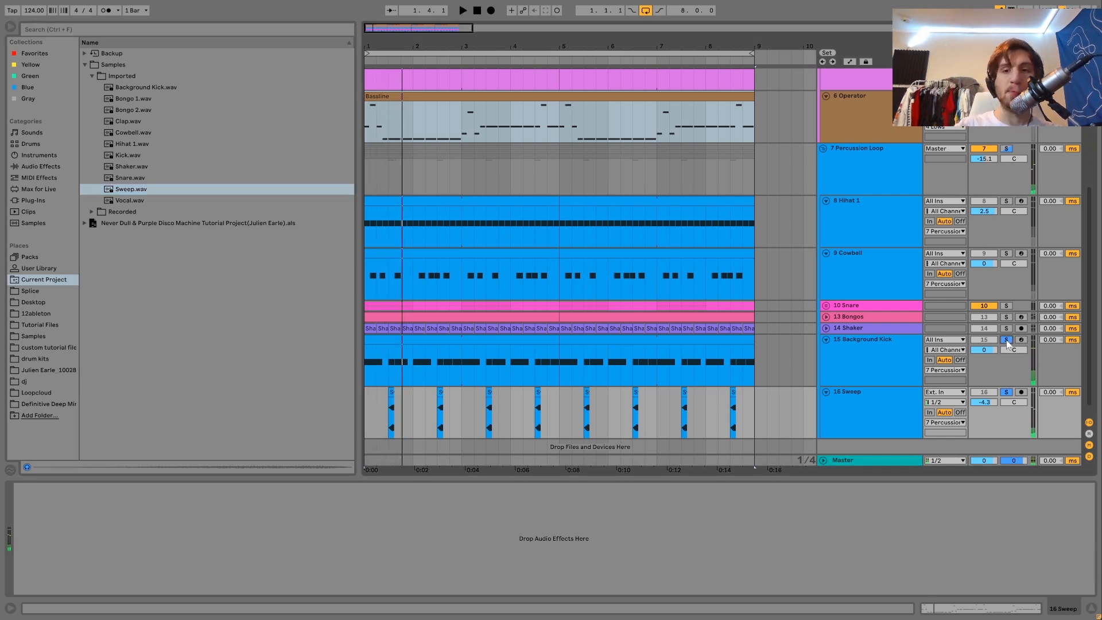
key("space")
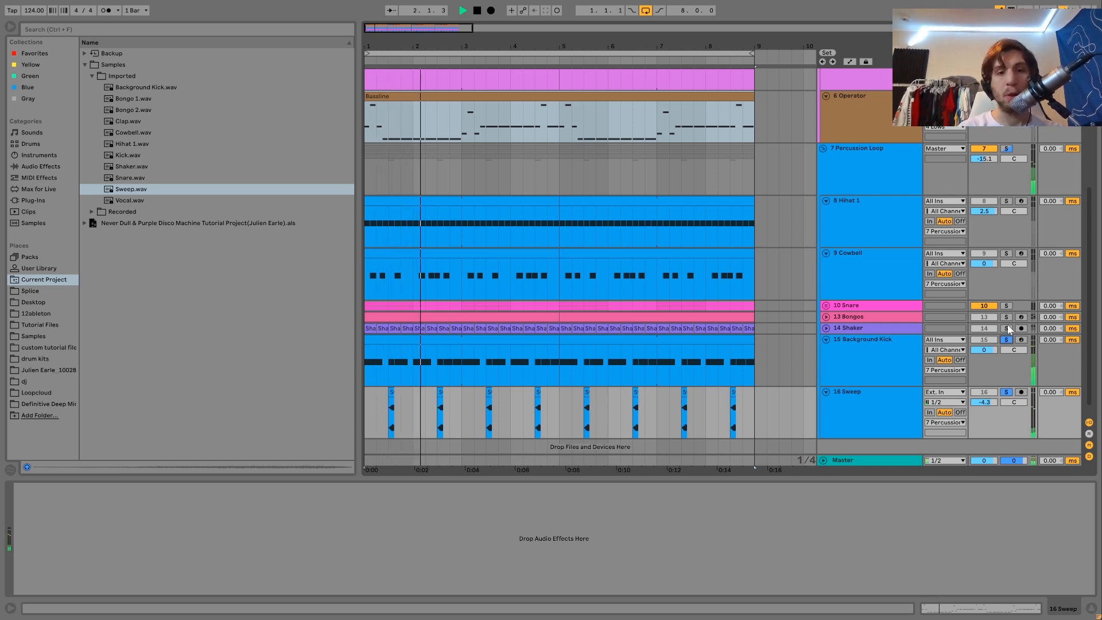
Bring Shaker, Bongos, the Snare group, Cowbell and Hihat 1 back into the solo one by one during playback.
left_click(1006, 329, "ctrl")
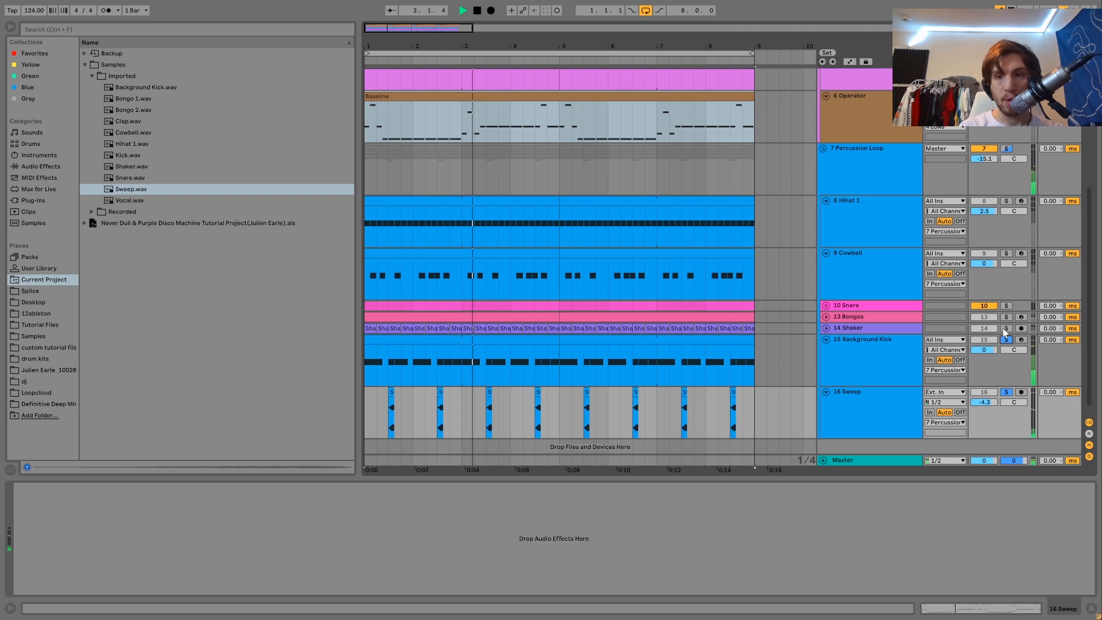
left_click(1005, 319, "ctrl")
left_click(1006, 306, "ctrl")
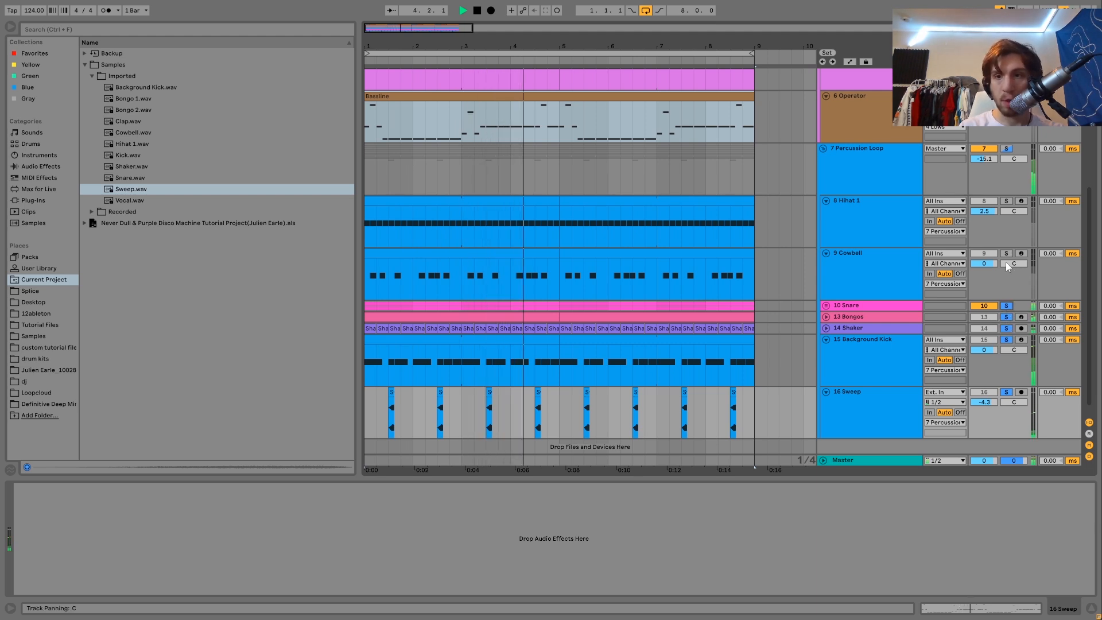
left_click(1007, 254, "ctrl")
left_click(1007, 201, "ctrl")
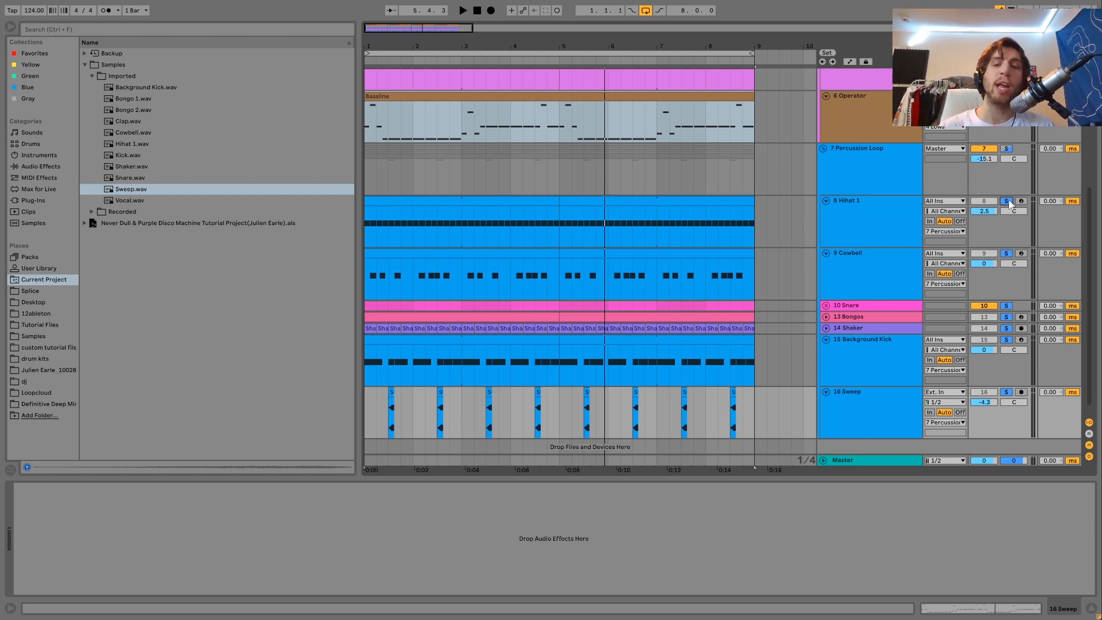
Display the Percussion Loop group's Drum Buss and EQ Eight effects and play the processed loop.
left_click(881, 190)
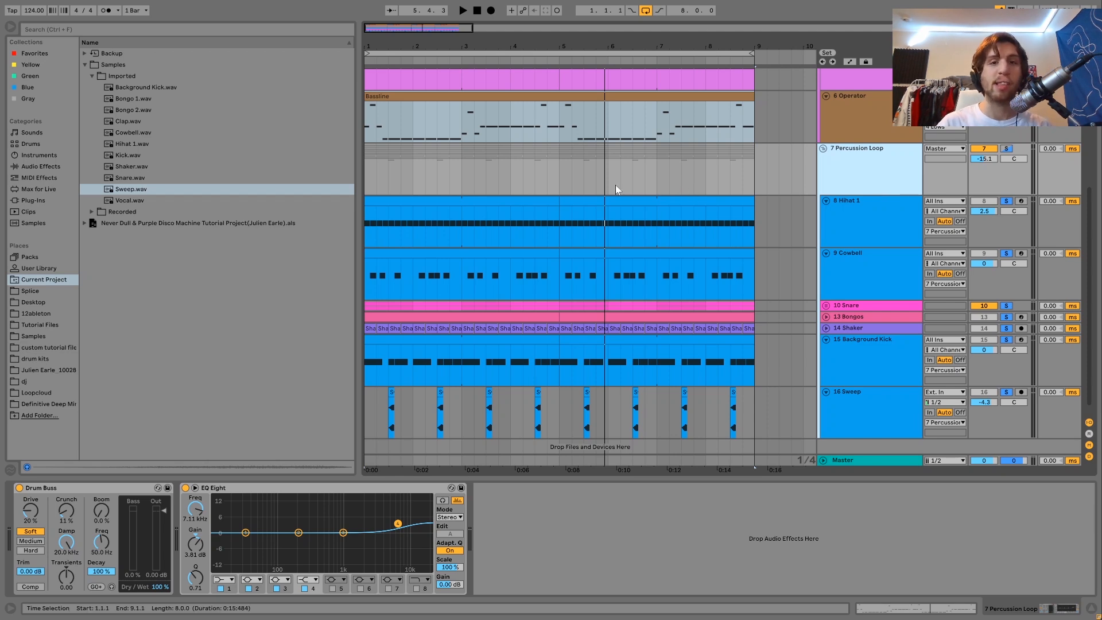
key("space")
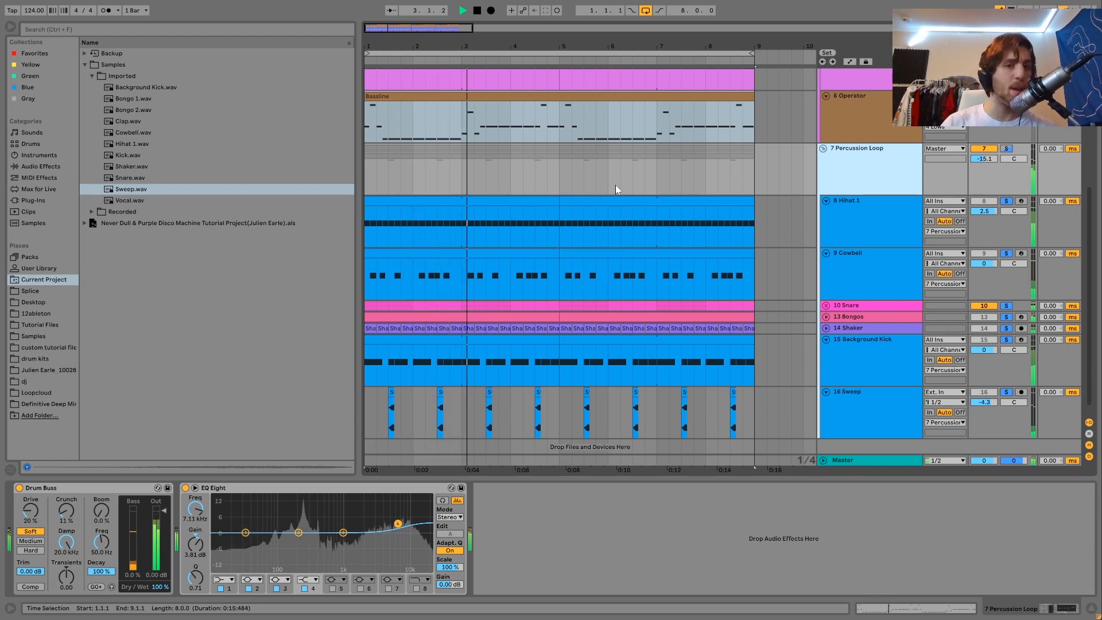
key("space")
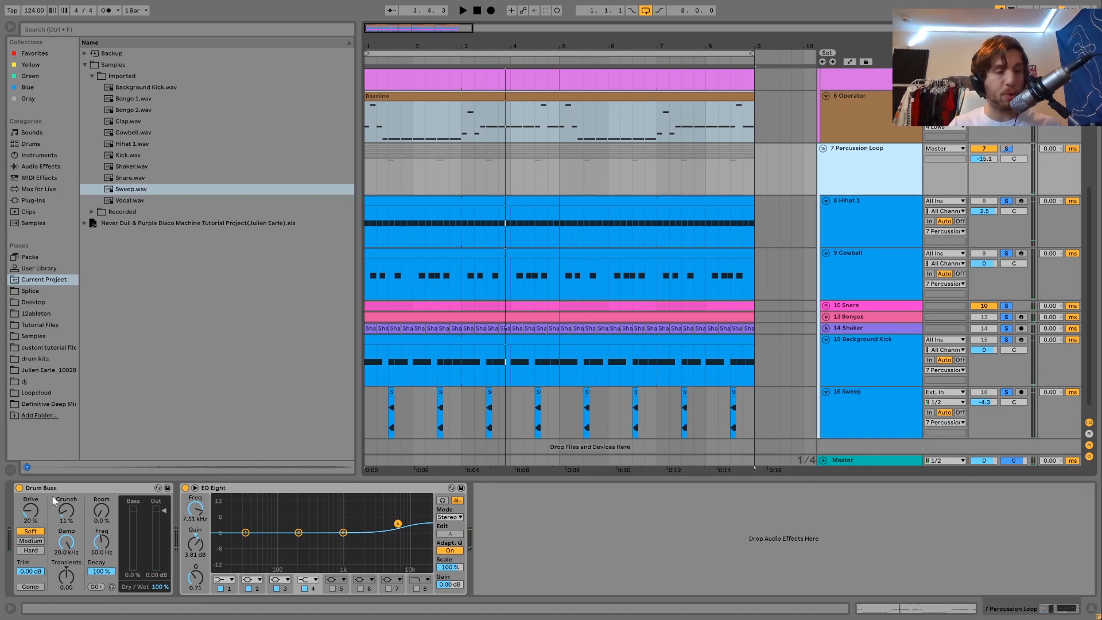
Compare the percussion loop with Drum Buss and EQ Eight bypassed against both effects switched back on.
left_click(185, 487)
left_click(20, 487)
key("space")
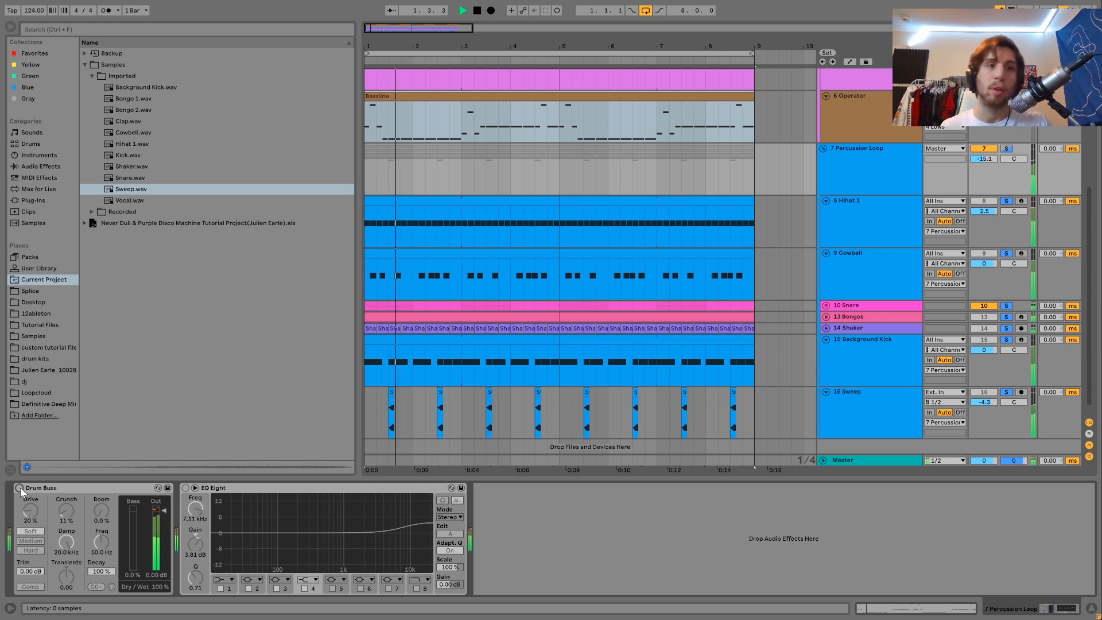
left_click(19, 488)
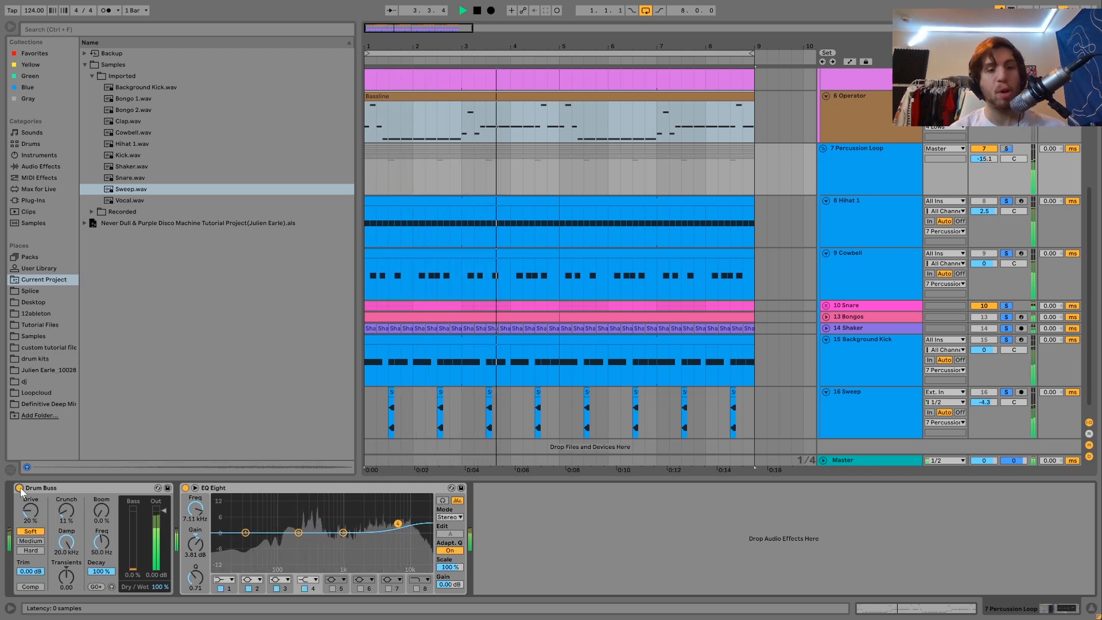
key("space")
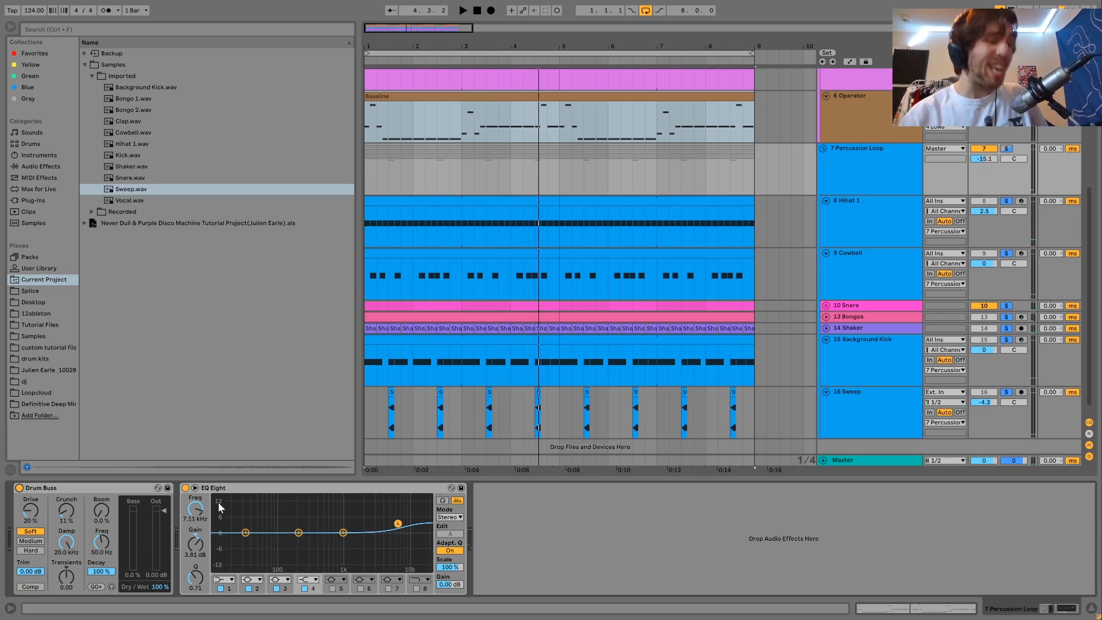
Replay the processed percussion loop, then release the Percussion Loop group's solo to hear the full mix.
key("space")
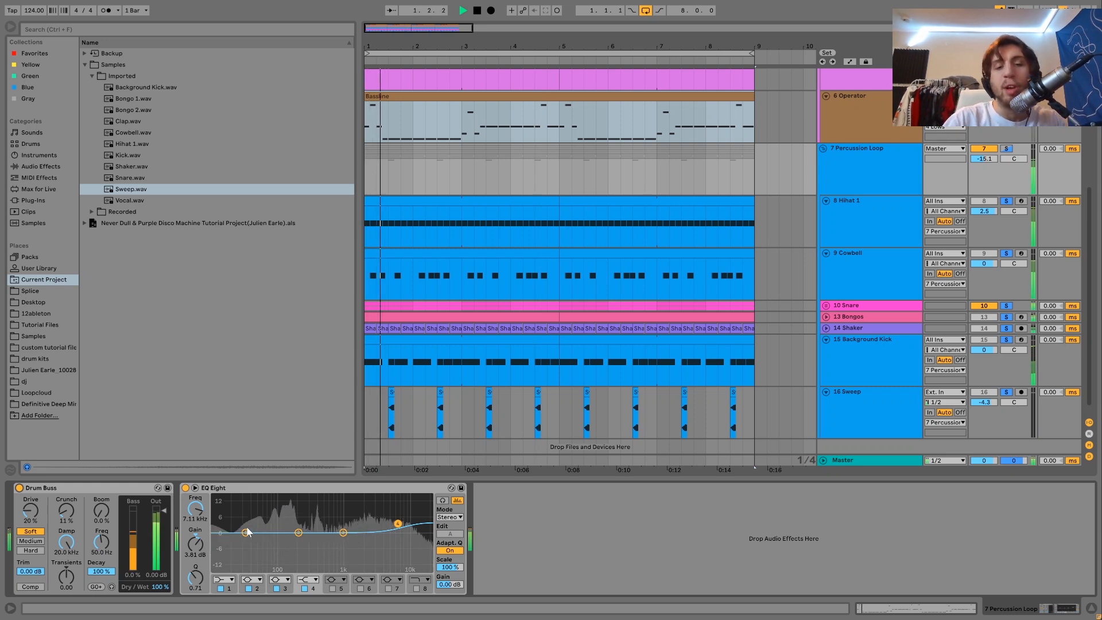
key("space")
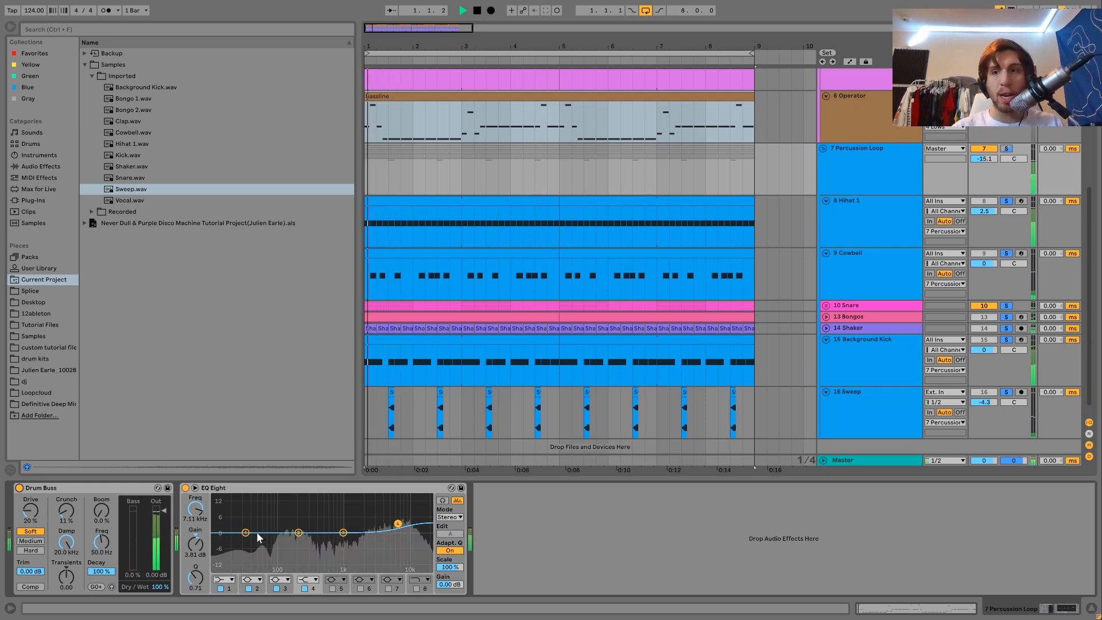
left_click(1007, 149)
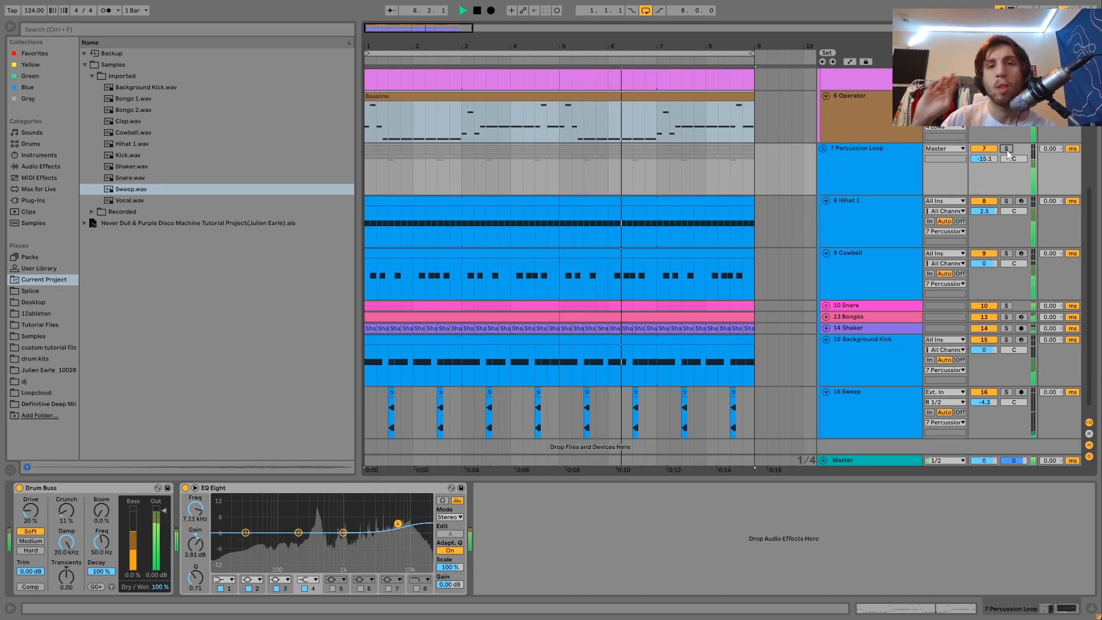
key("space")
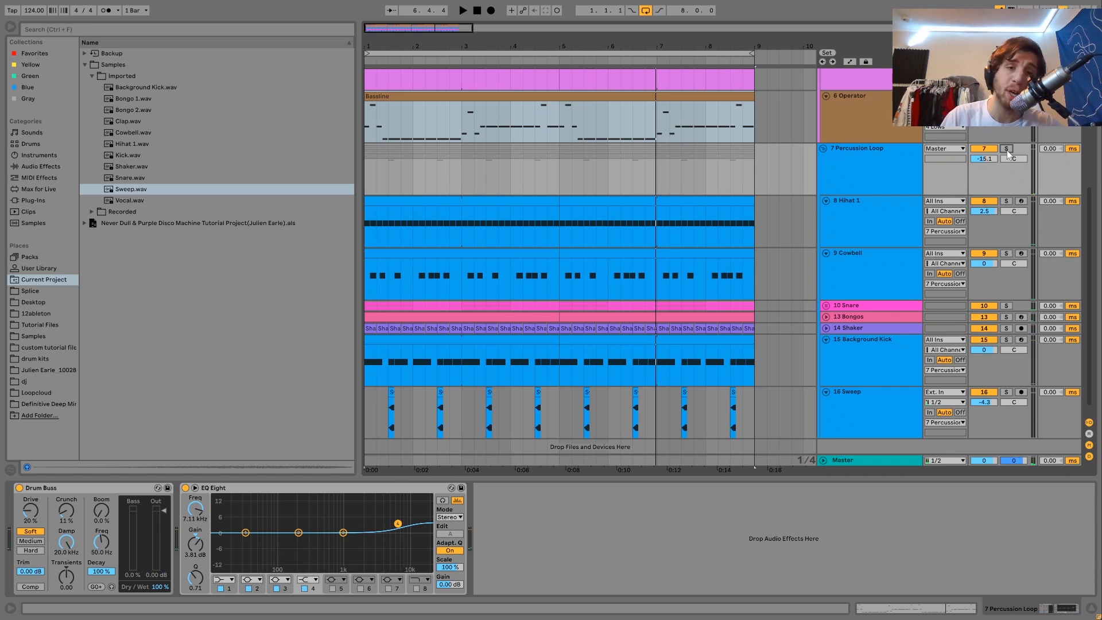
Fold the Rhodes, Kick, Operator and Hihat 1 tracks and narrow the arrangement's track title column.
scroll(858, 228, "up", 5)
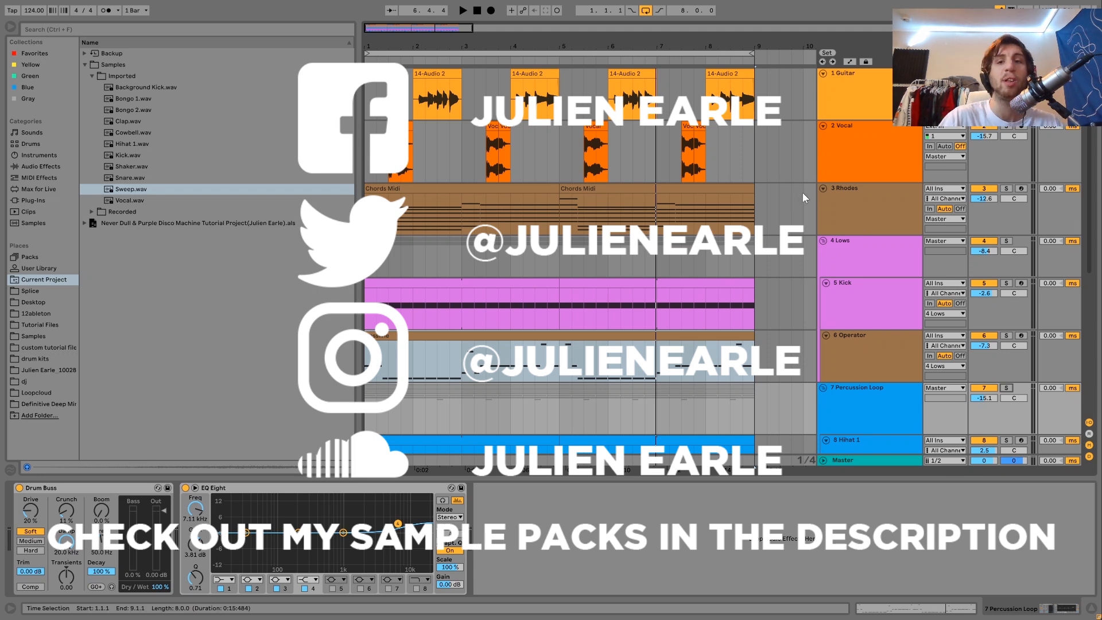
left_click(822, 188)
left_click(827, 242)
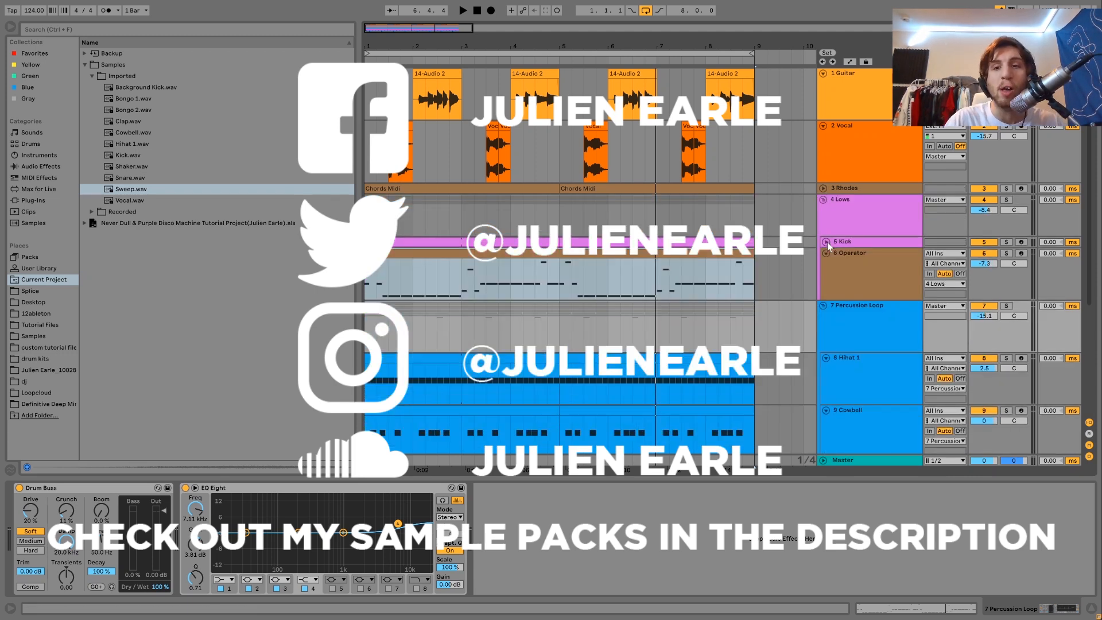
left_click(827, 253)
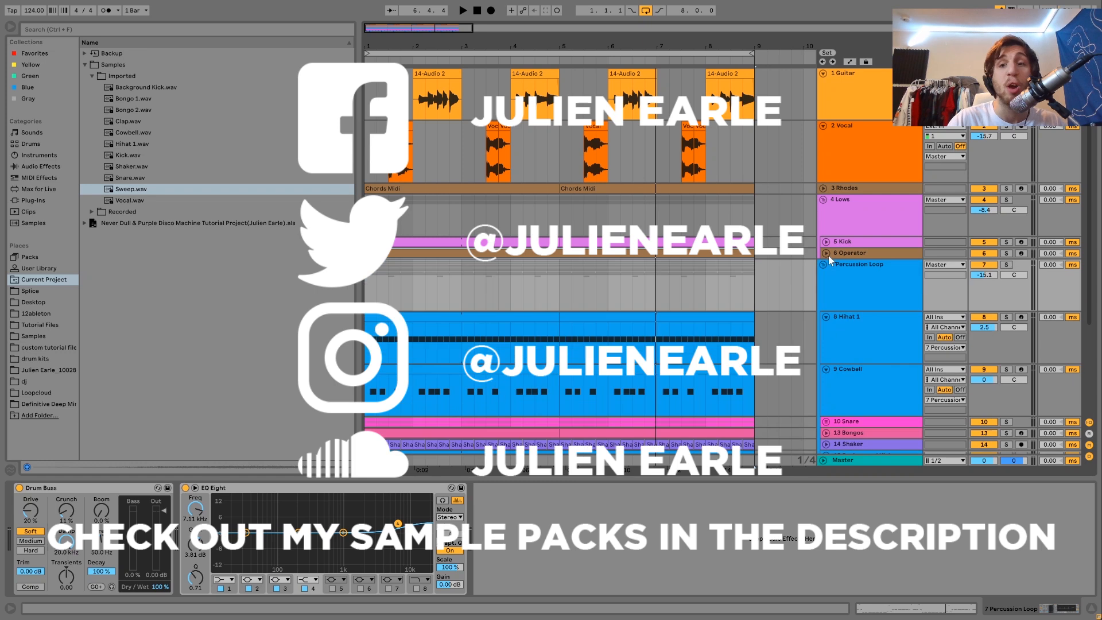
left_click(827, 317)
left_click_drag(831, 278, 865, 281)
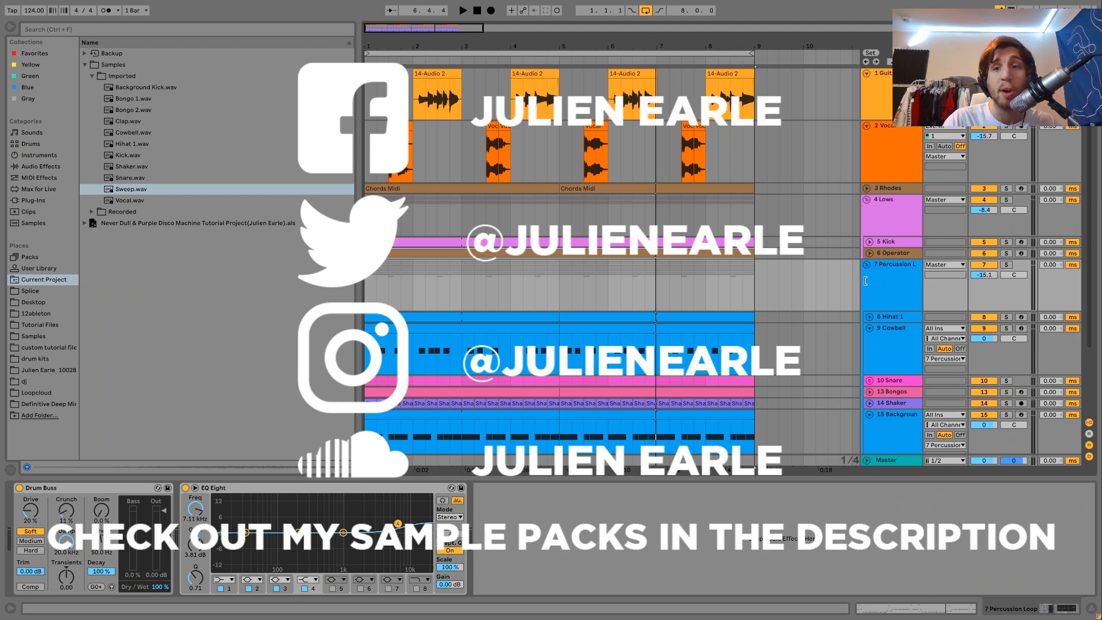